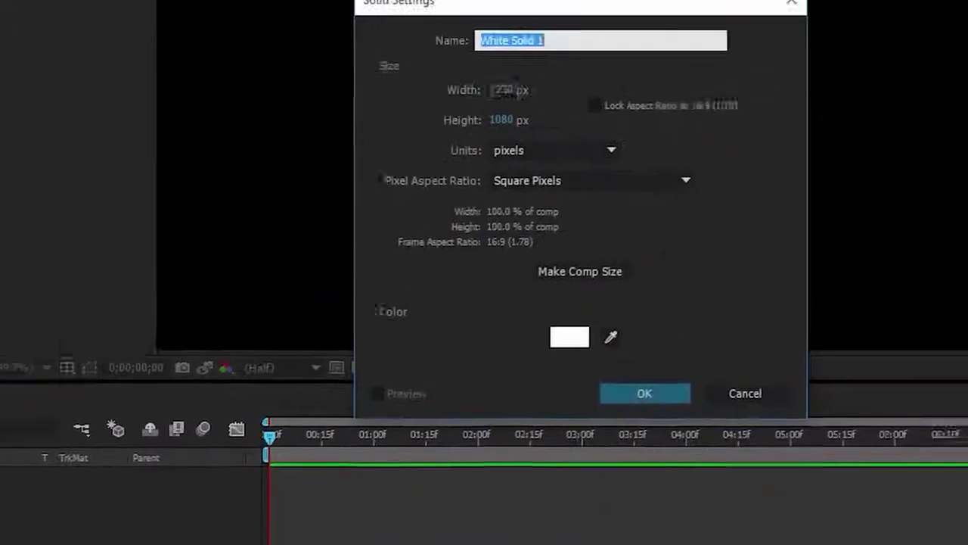
Create a composition-sized solid named BG with the black color 000000
type("BG")
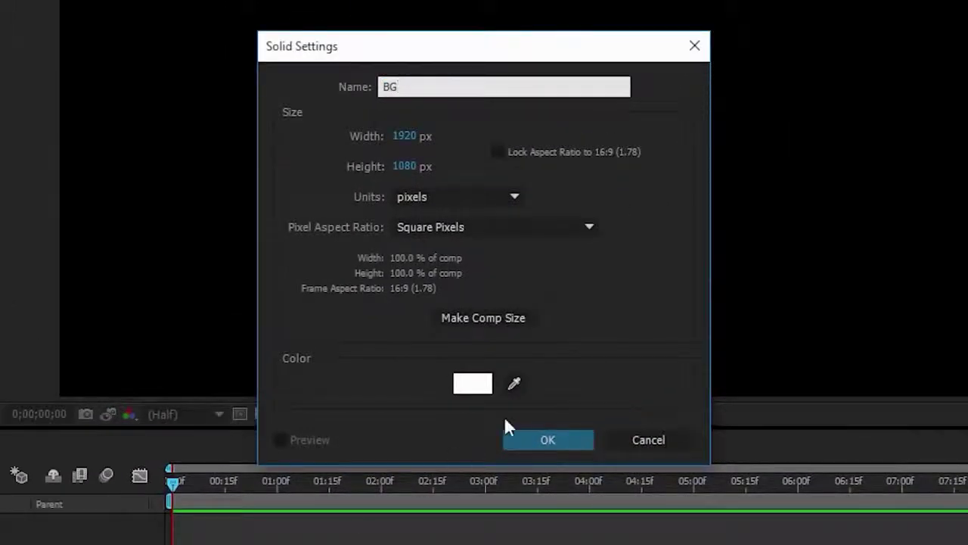
left_click(473, 384)
type("000000")
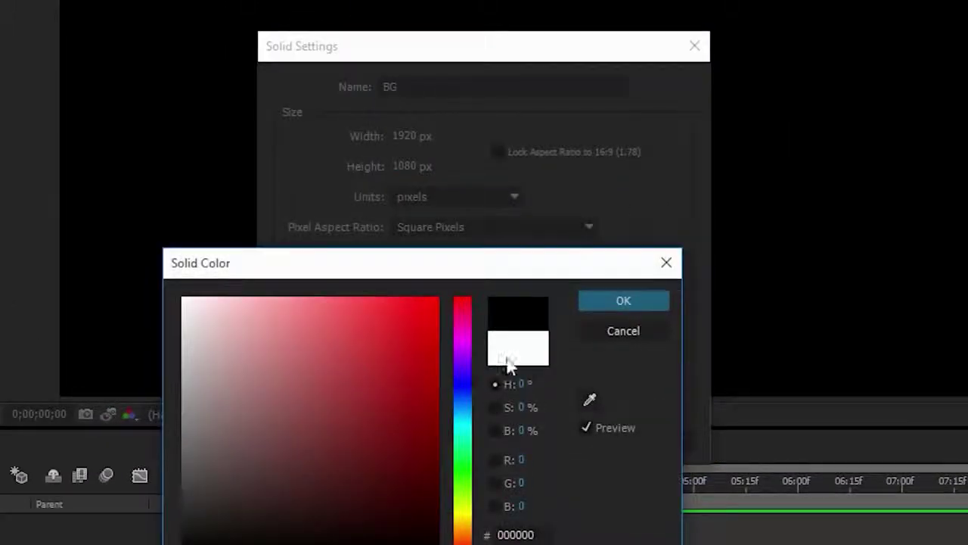
left_click(603, 296)
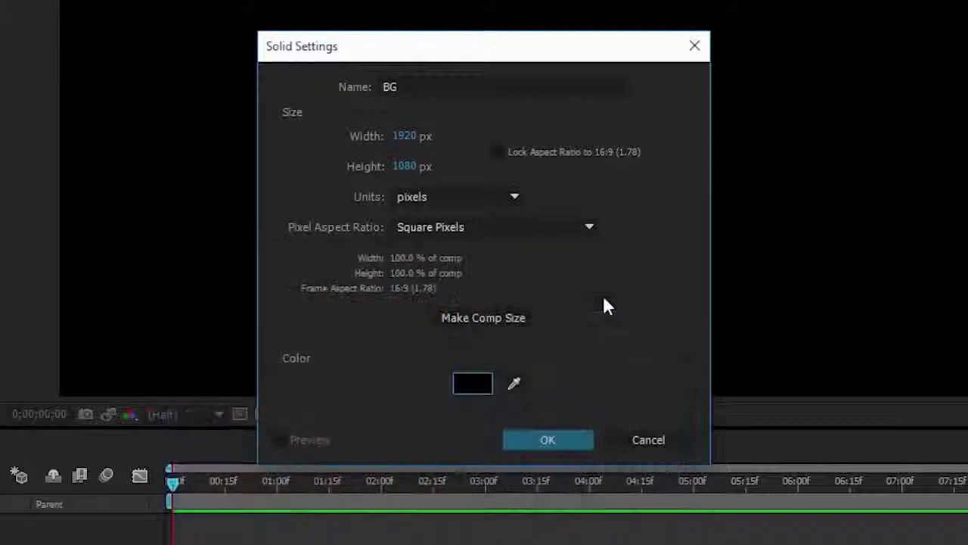
left_click(557, 436)
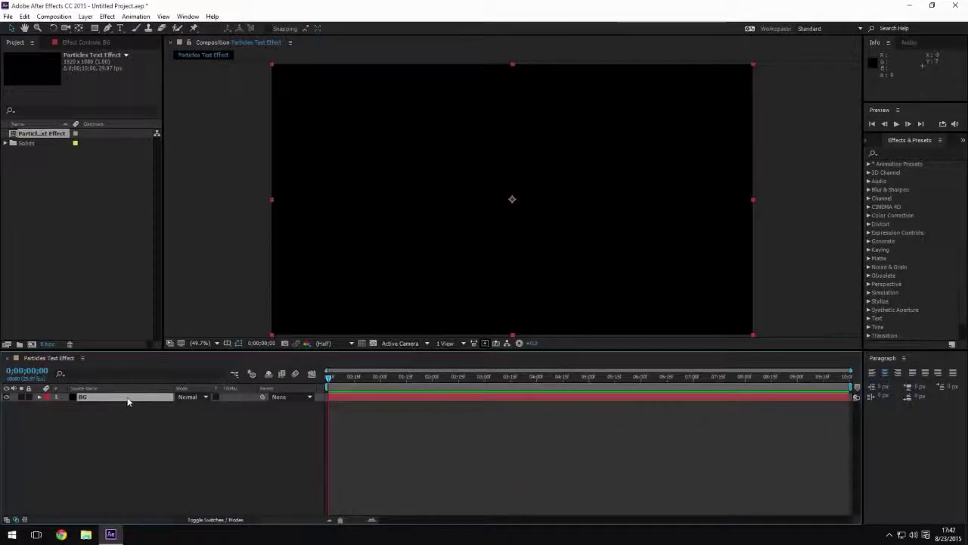
Find the Gradient Ramp effect by searching for "ramp" and apply it to the BG layer
left_click(908, 153)
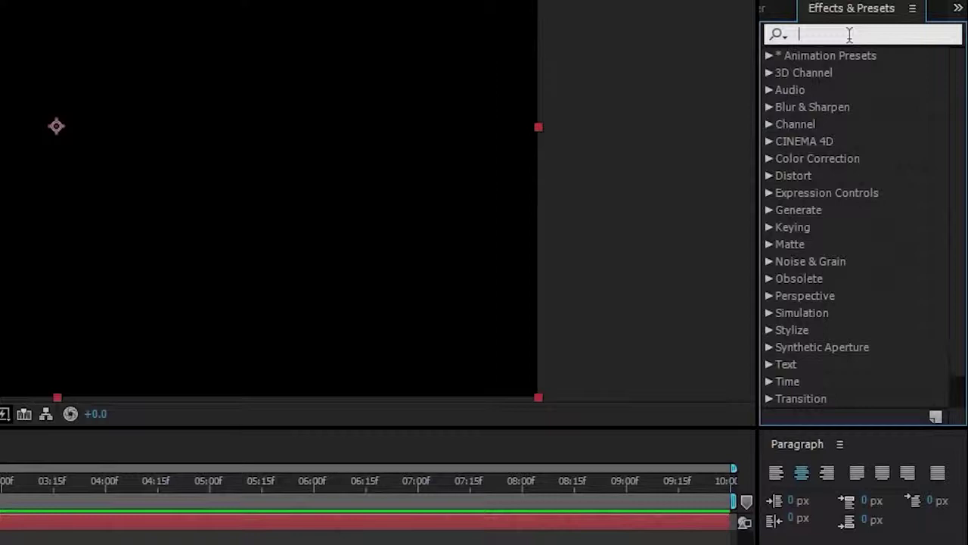
type("ramp")
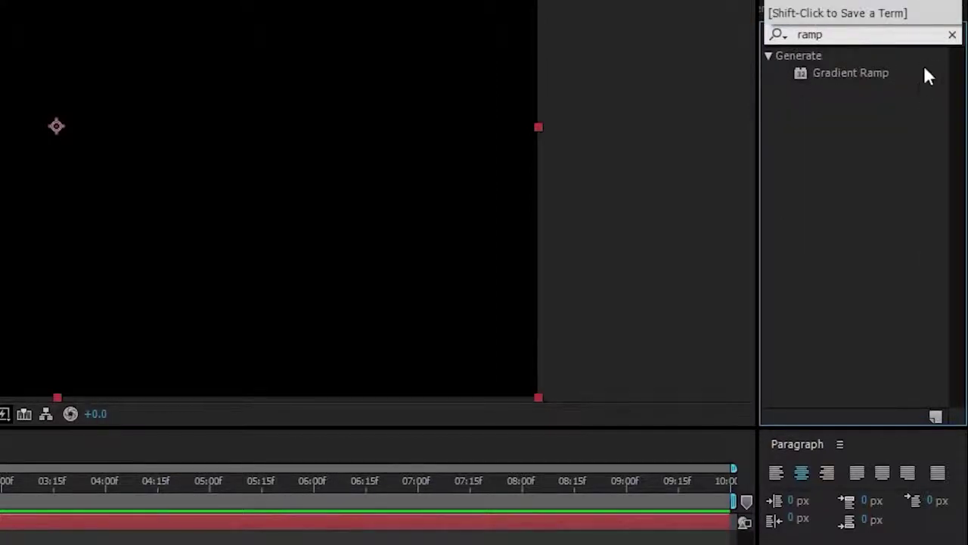
left_click(891, 76)
left_click_drag(891, 76, 278, 533)
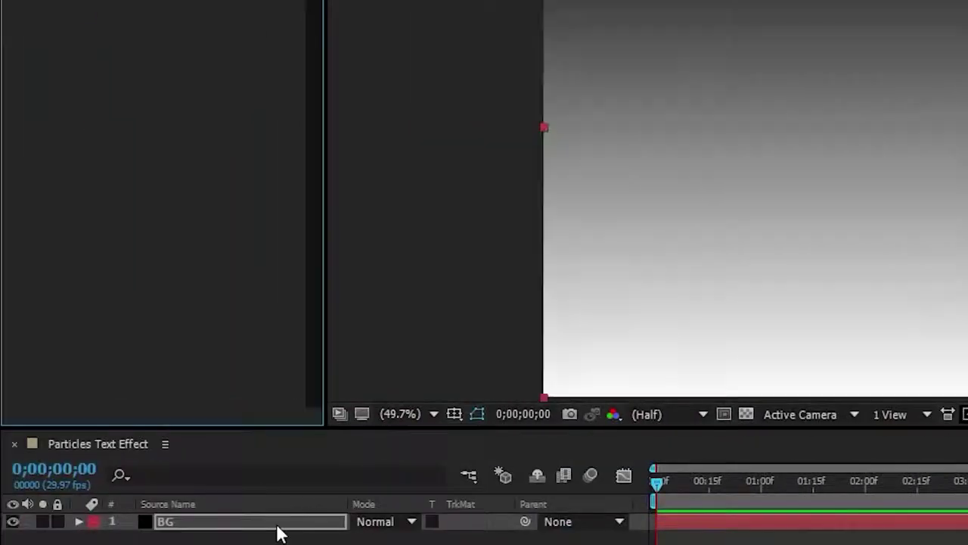
Set the gradient's Ramp Shape to Radial Ramp and its Start of Ramp Y coordinate to 540
left_click(227, 214)
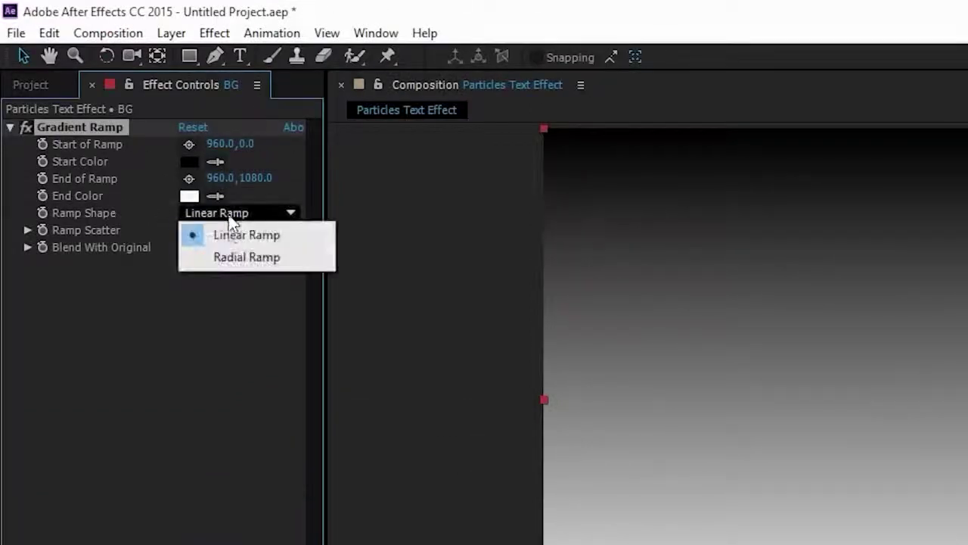
left_click(237, 258)
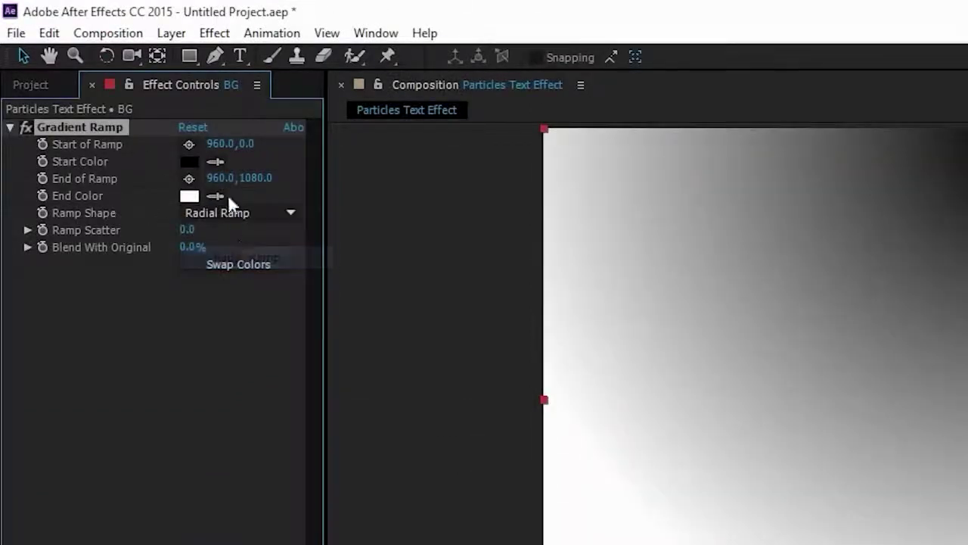
left_click(242, 145)
type("540")
key("Return")
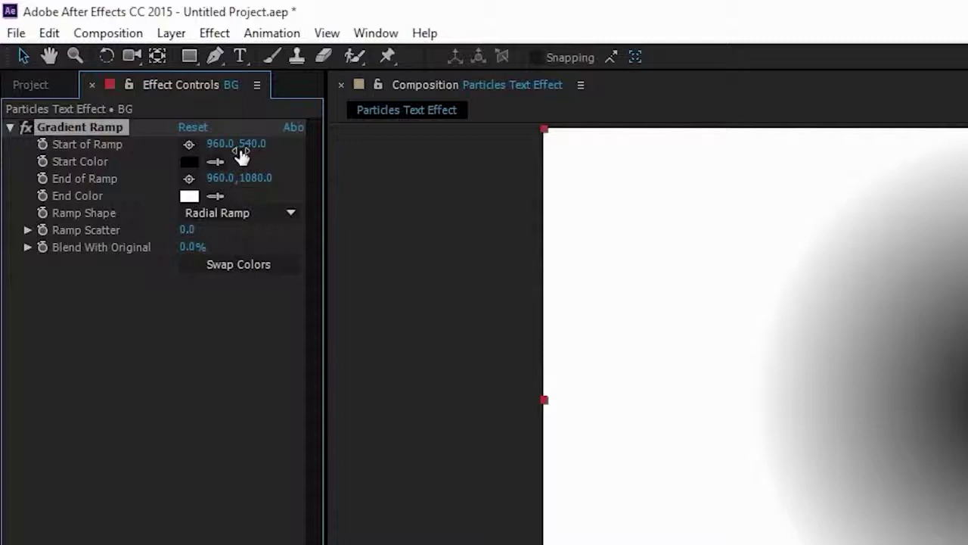
Set the gradient's End of Ramp to 1920, 1440 and swap its start and end colors
left_click(214, 182)
type("1")
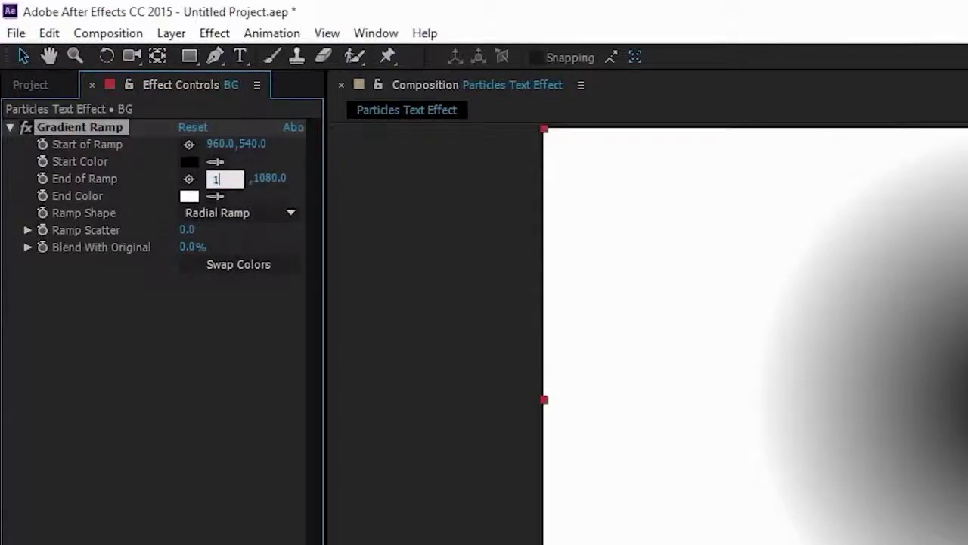
type("920")
key("Return")
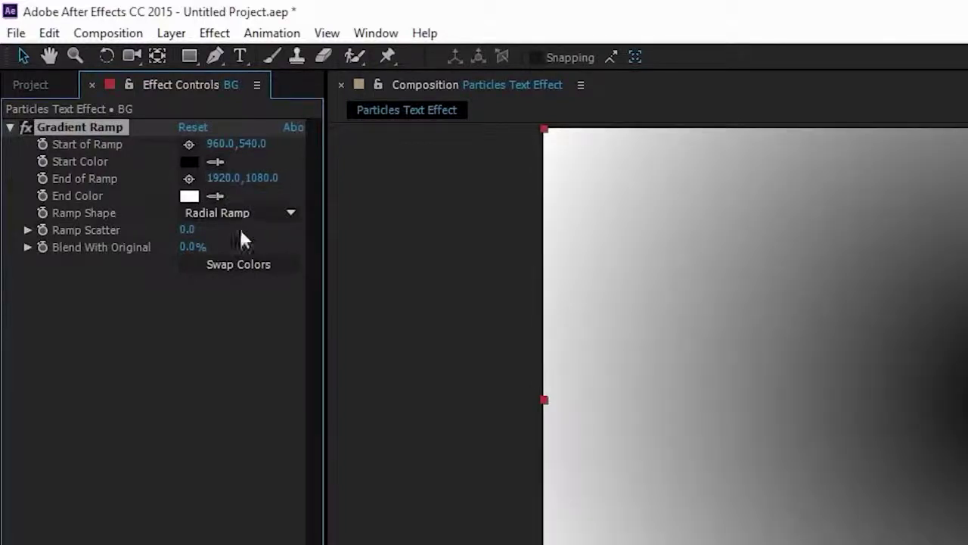
left_click(261, 179)
type("1440")
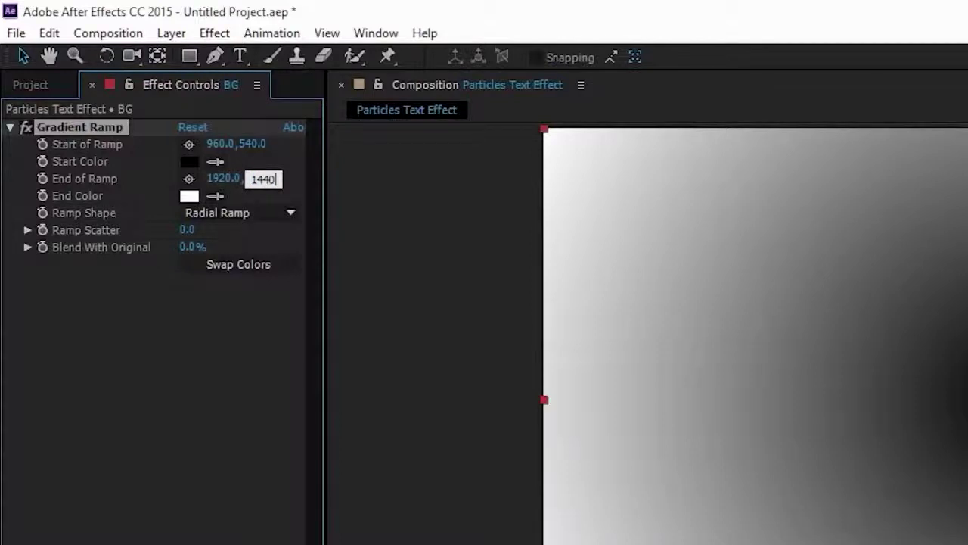
key("Return")
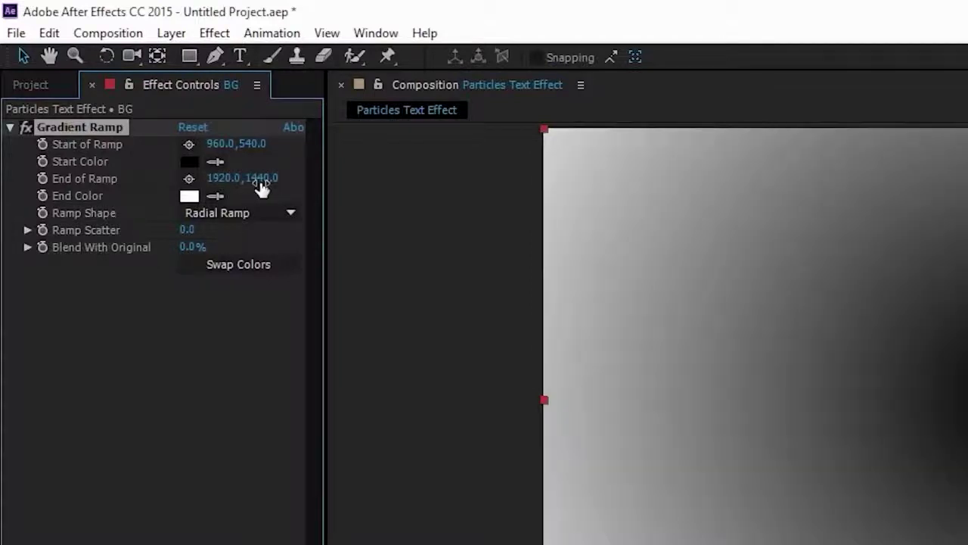
left_click(232, 260)
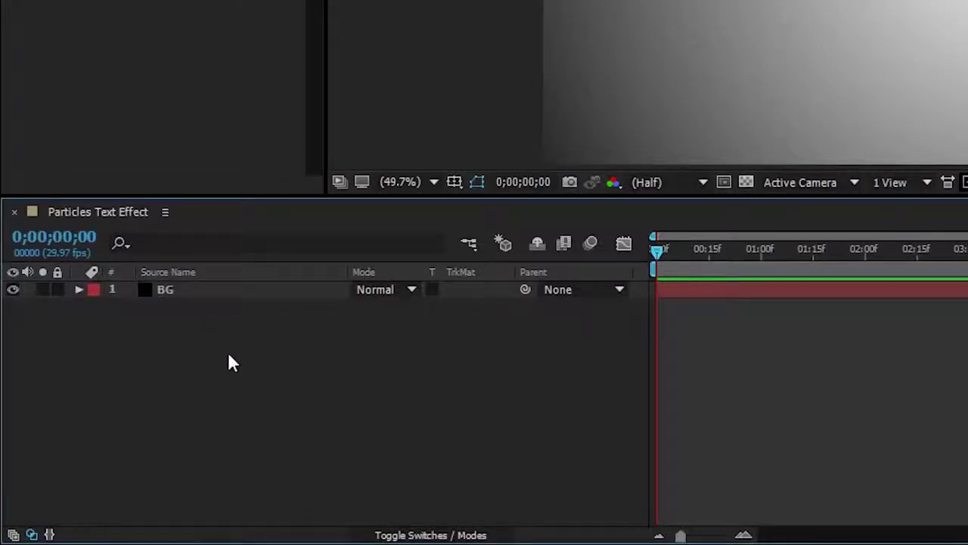
Create a new black solid named Particles Polygon above the BG layer
right_click(228, 354)
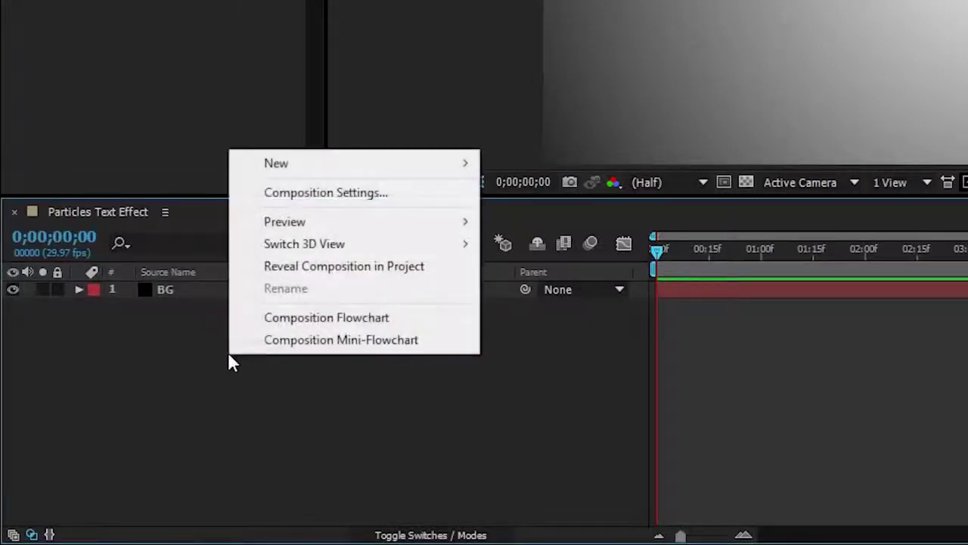
mouse_move(373, 168)
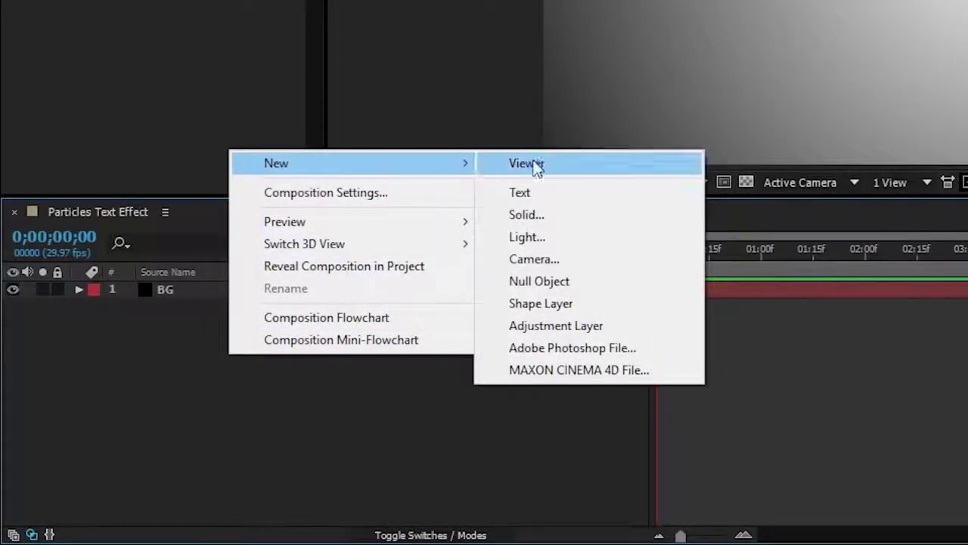
left_click(541, 215)
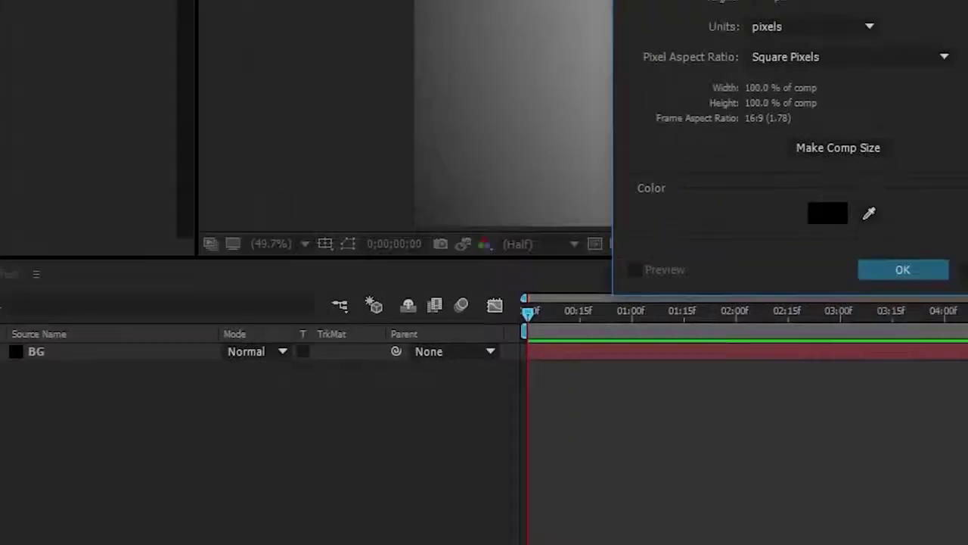
type("Particles Polygon")
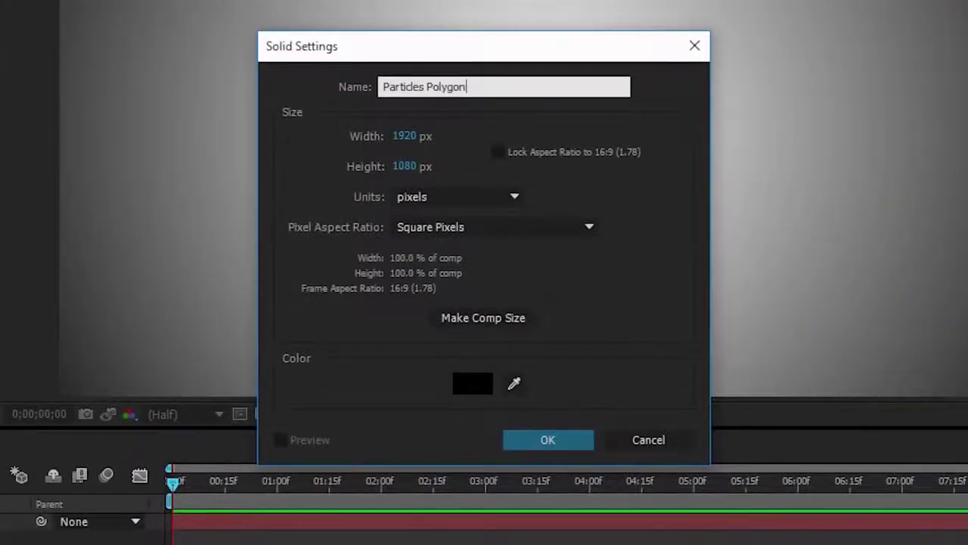
left_click(550, 445)
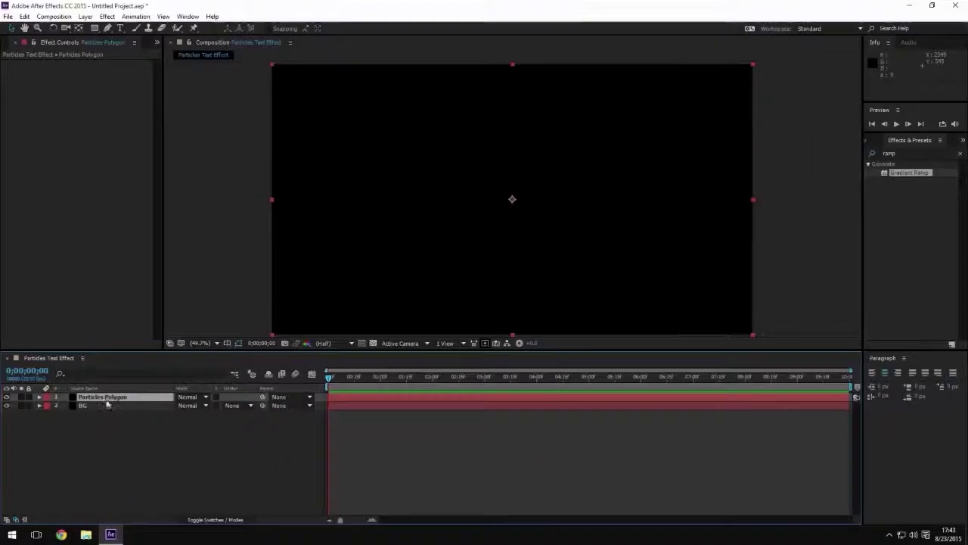
Apply the CC Particle Systems II simulation effect to the Particles Polygon layer
left_click(107, 401)
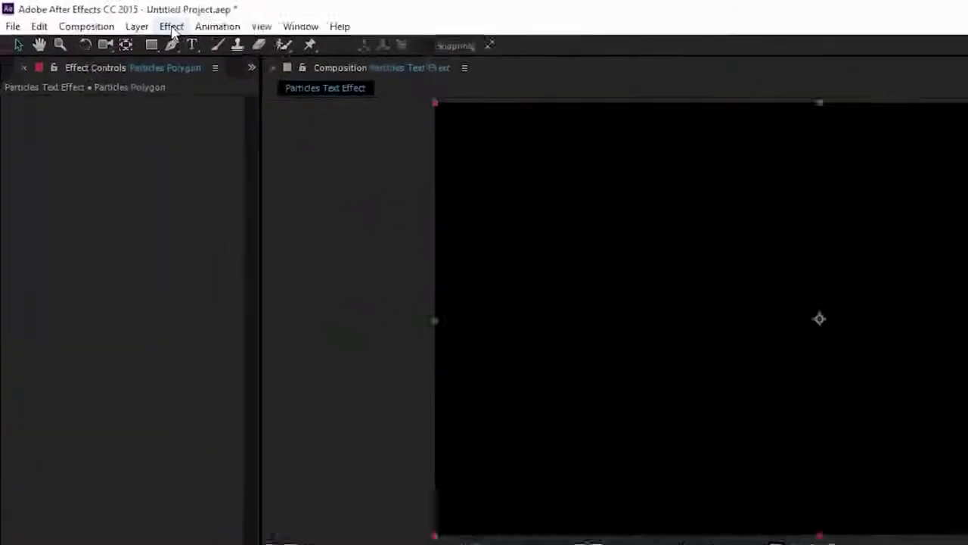
left_click(107, 15)
mouse_move(382, 441)
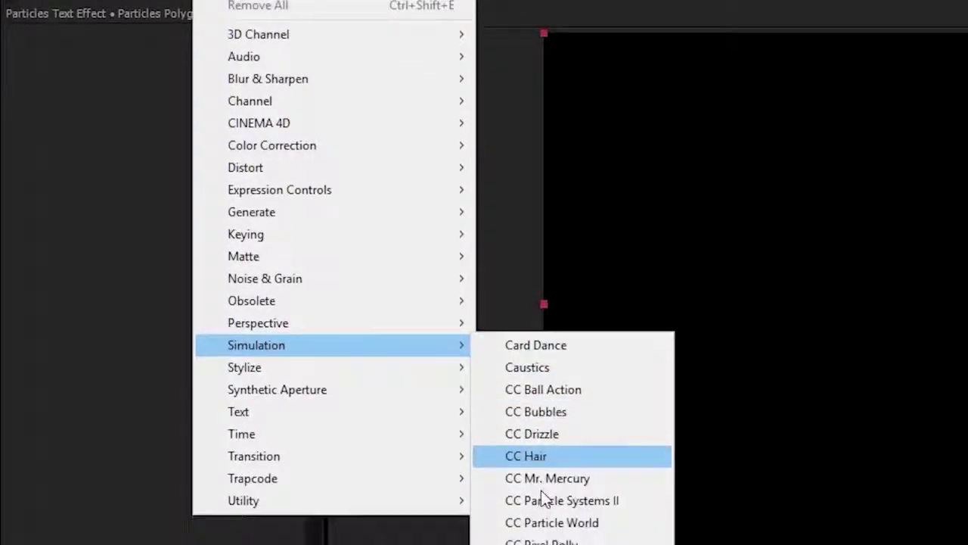
left_click(541, 498)
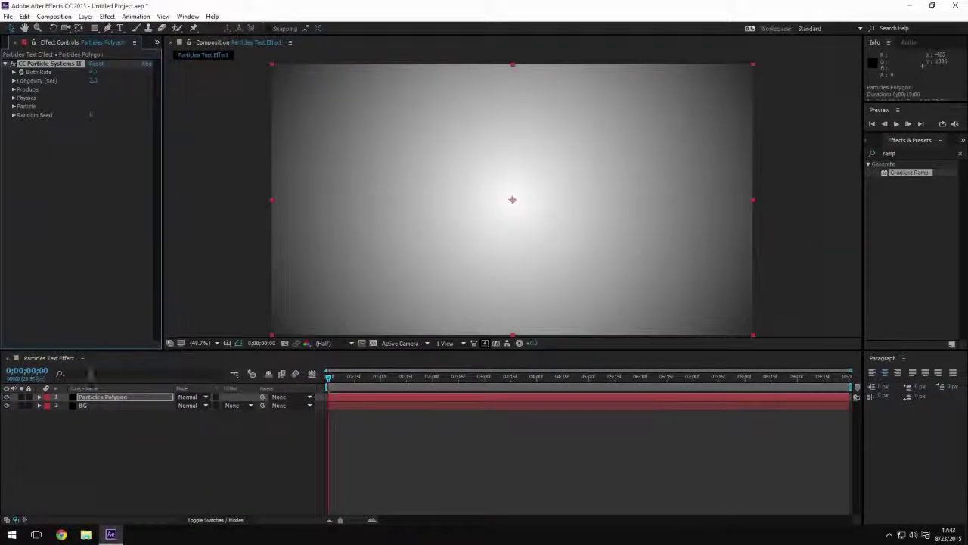
With the emission showing at 0;00;00;27, set the particle Birth Rate to 1.5 and Longevity to 1.3 seconds
left_click_drag(330, 378, 375, 378)
left_click(93, 72)
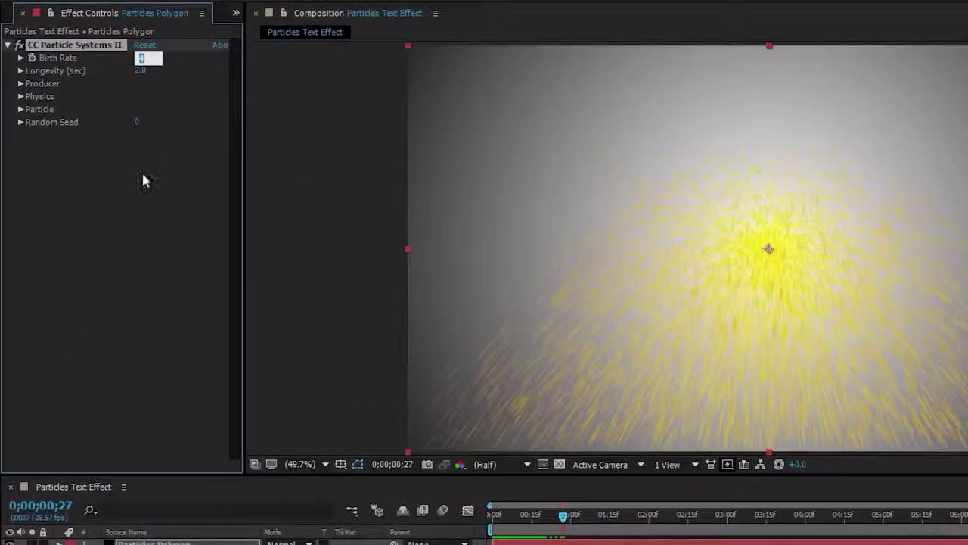
type("1.5")
key("Return")
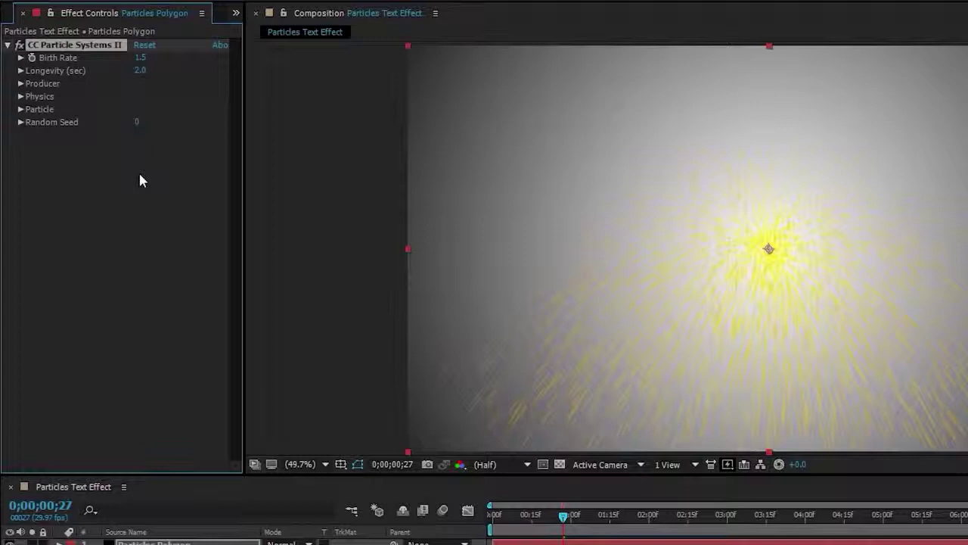
left_click(138, 73)
type("1.5")
key("Return")
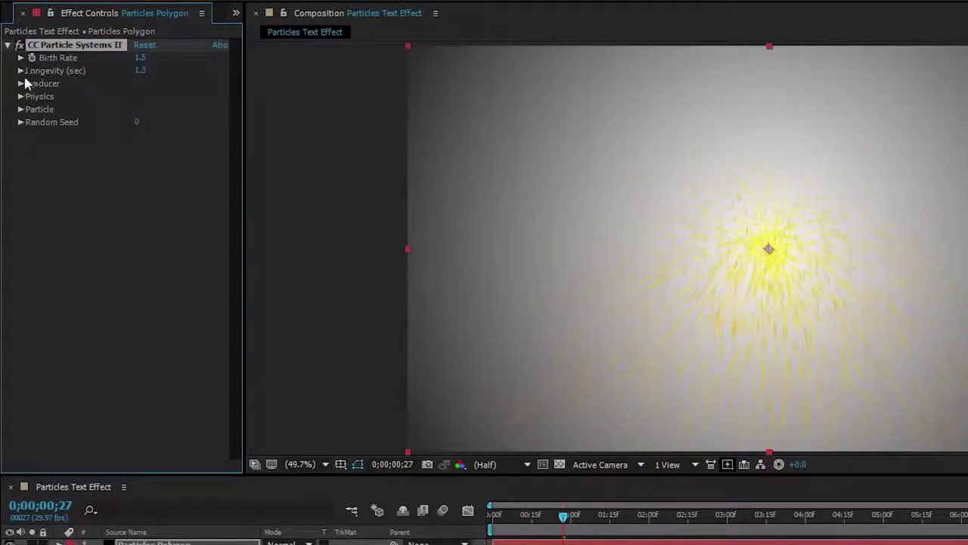
Set the particle producer's X position to -200 and keyframe Position at the start of the timeline
left_click(20, 84)
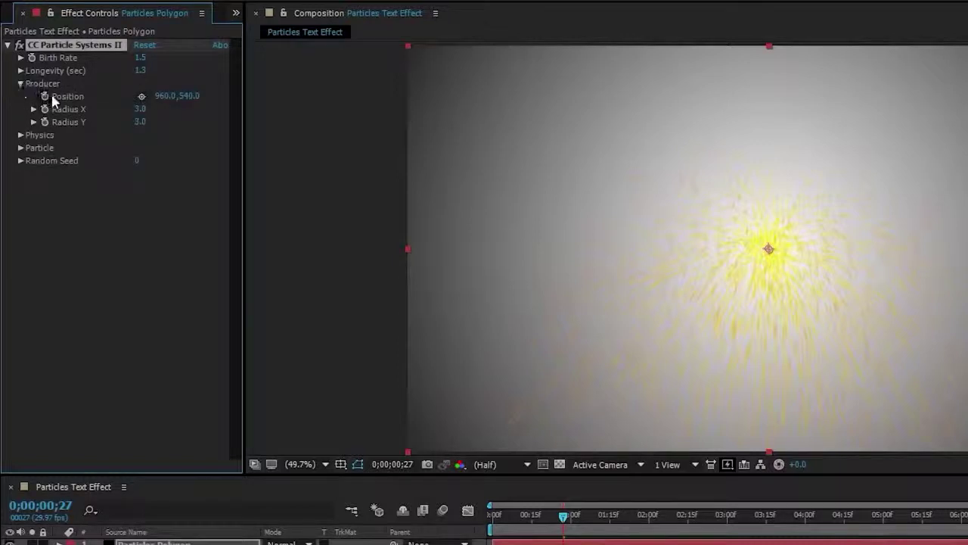
mouse_move(162, 96)
left_mouse_down()
mouse_move(139, 114)
mouse_move(157, 104)
mouse_move(149, 102)
left_mouse_up()
left_click(165, 96)
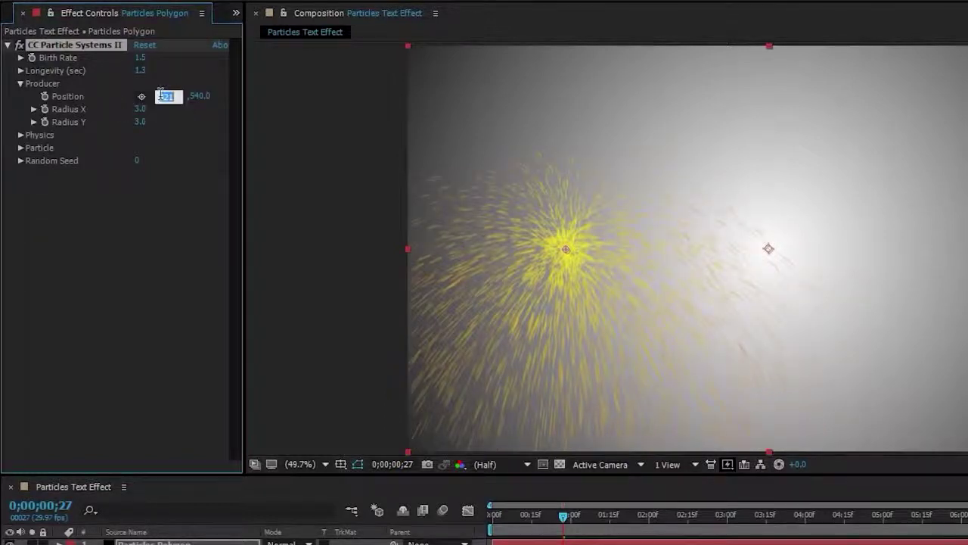
type("-200")
key("Return")
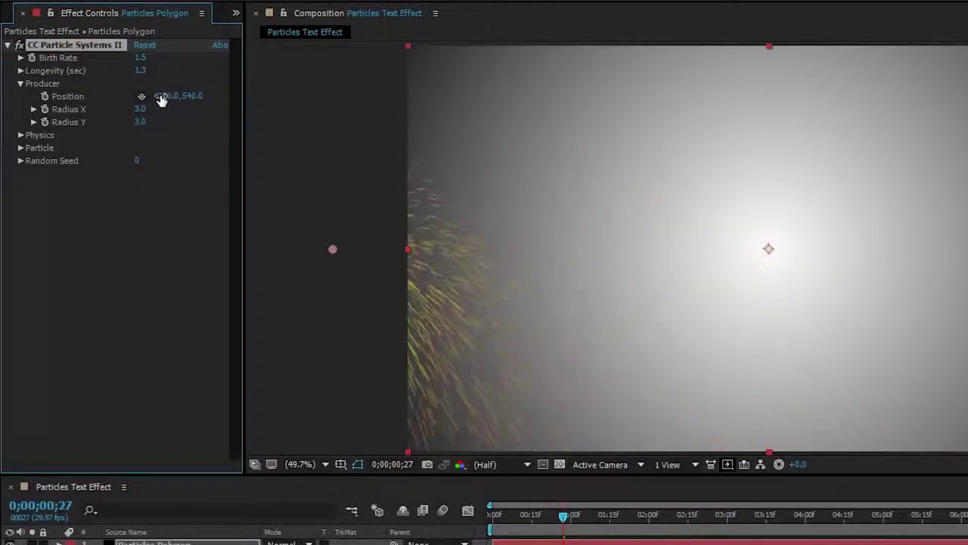
left_click_drag(565, 517, 491, 519)
left_click(45, 97)
At 0;00;03;00, keyframe the producer's X position across the frame toward its far right side
left_click(41, 506)
type("300")
key("Return")
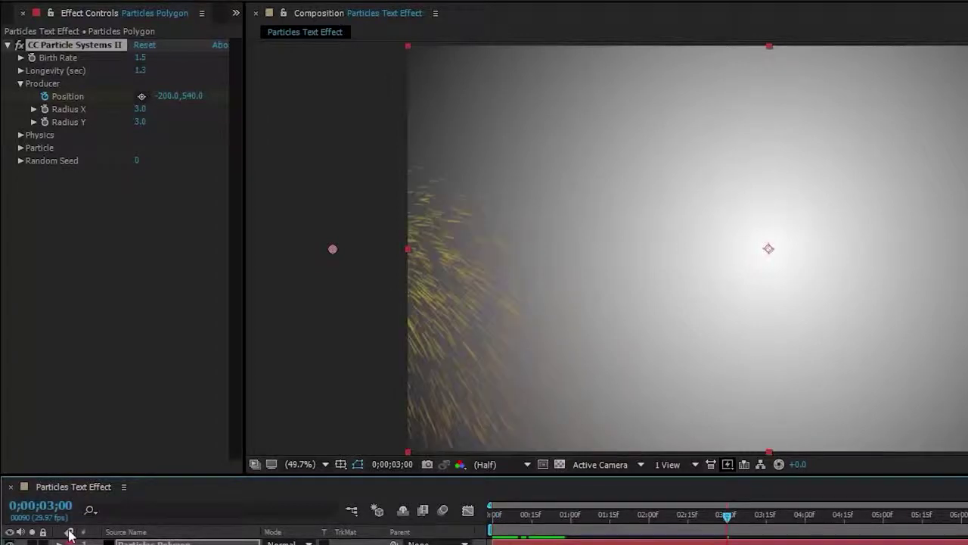
left_click_drag(165, 96, 254, 98)
left_click_drag(163, 100, 267, 108)
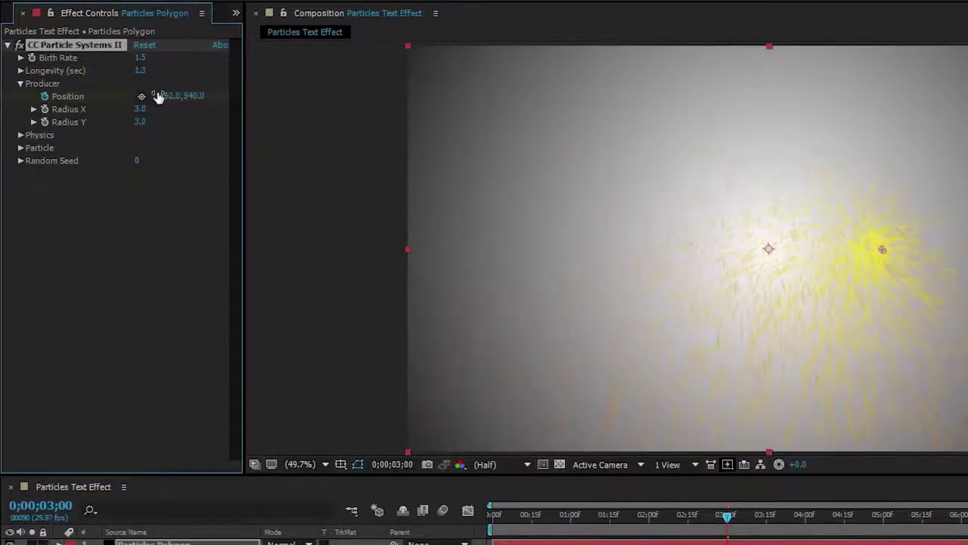
left_click_drag(158, 96, 227, 97)
left_click_drag(157, 97, 384, 107)
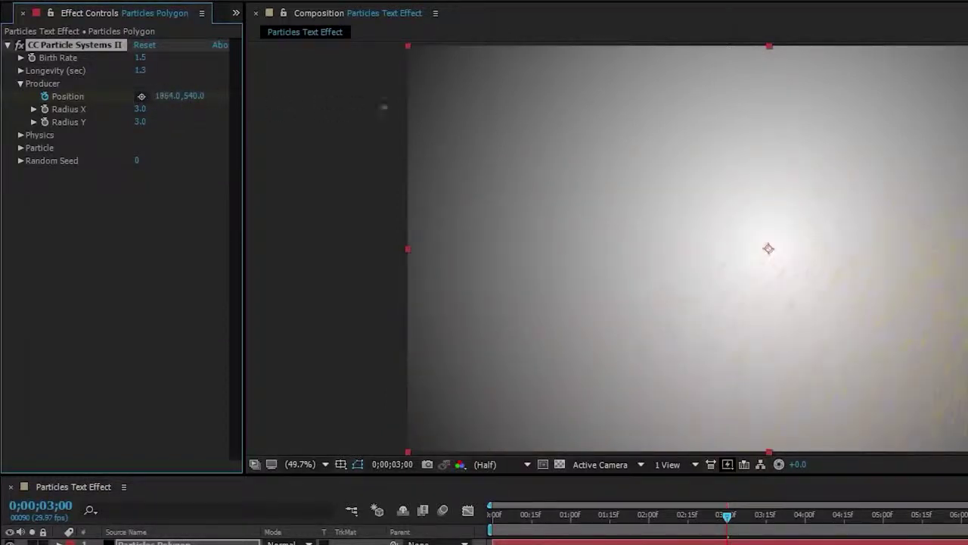
left_click(159, 97)
key("Return")
Preview the particle movement from the start and set the producer's Radius Y to 0
left_click(476, 525)
key("space")
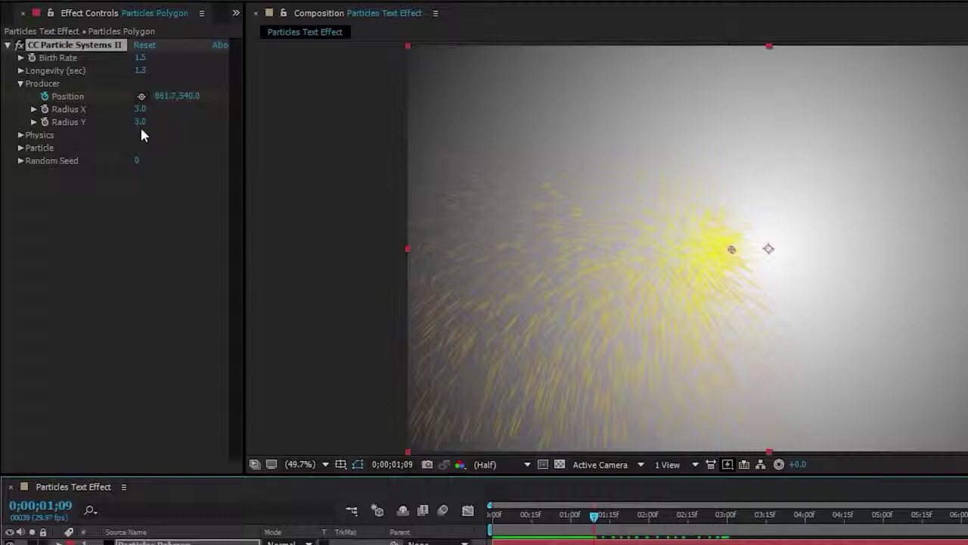
left_click_drag(138, 125, 64, 125)
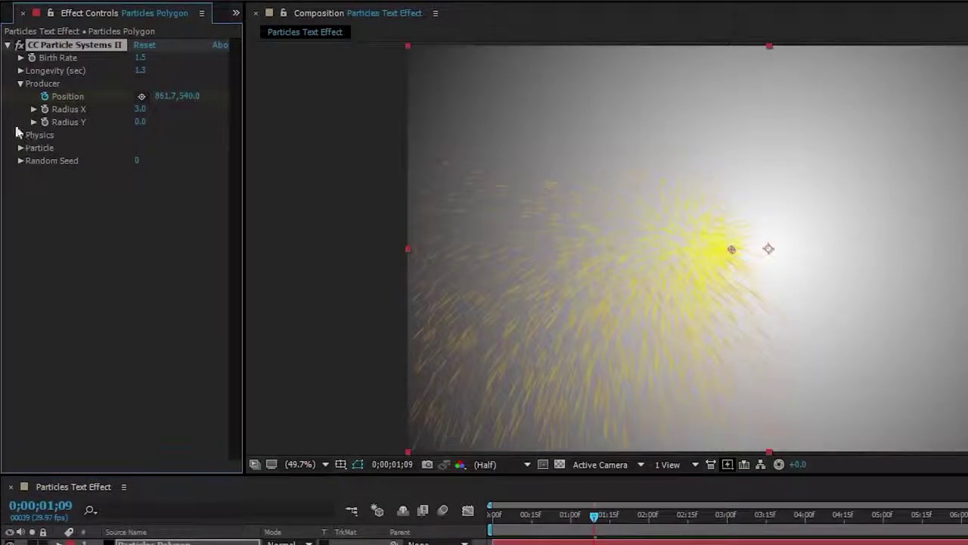
left_click(20, 84)
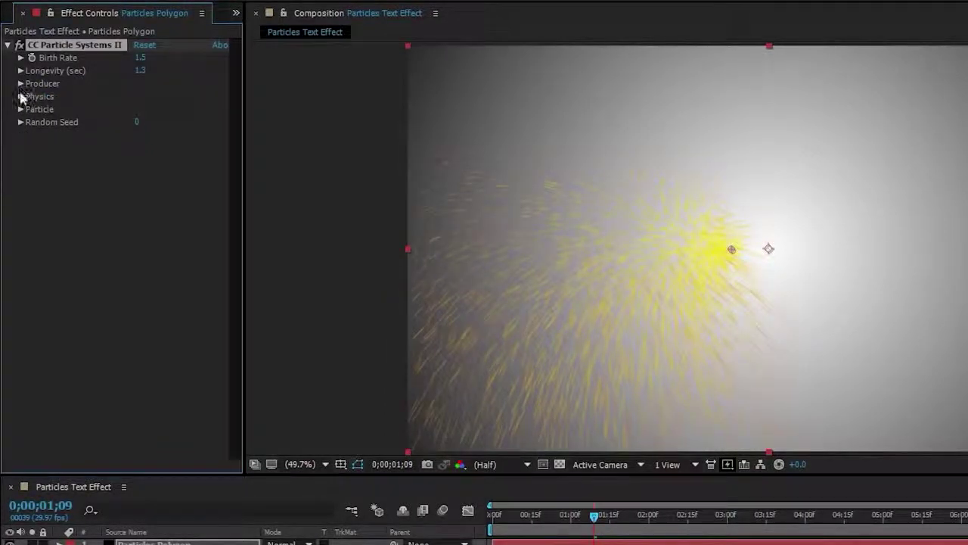
In the particle Physics settings, set Animation to Twirly and Velocity to 0.26
left_click(20, 97)
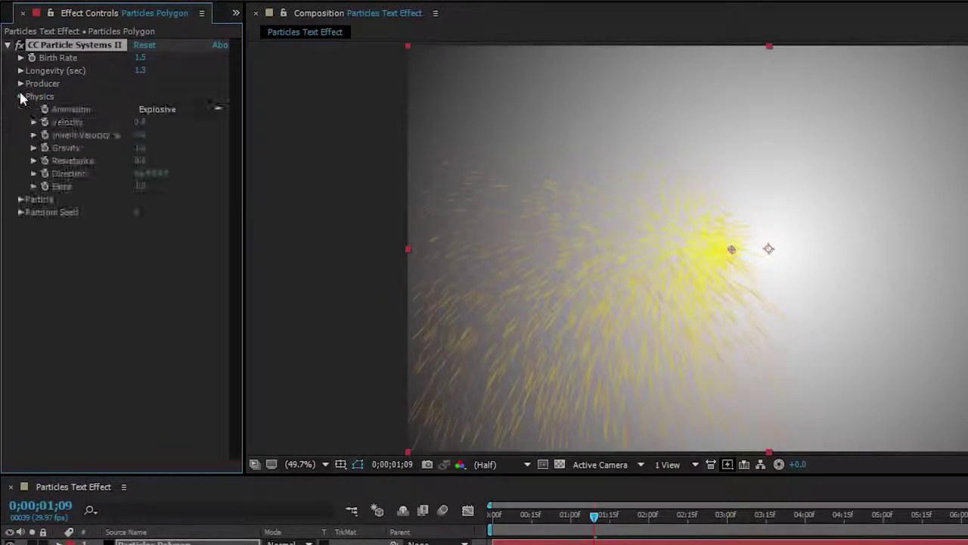
left_click(160, 113)
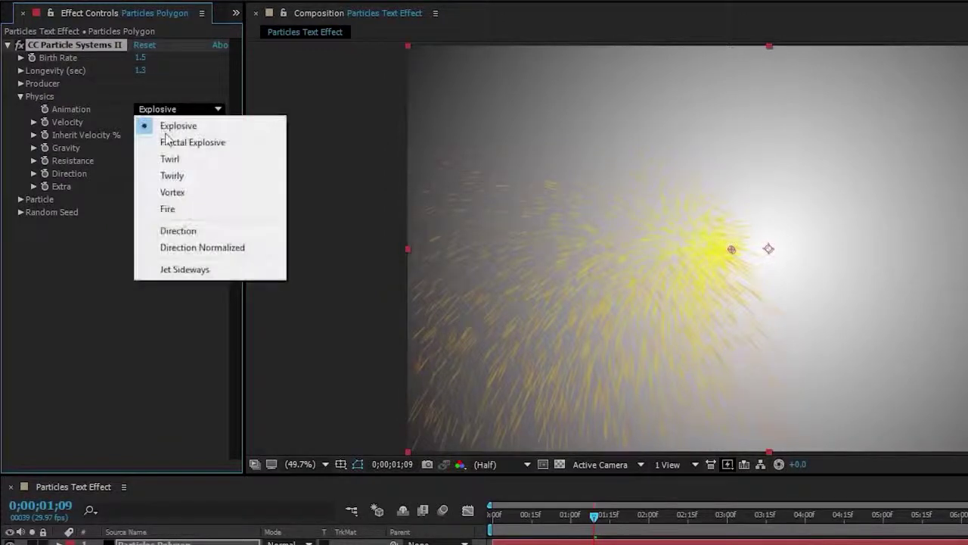
left_click(182, 178)
left_click(139, 124)
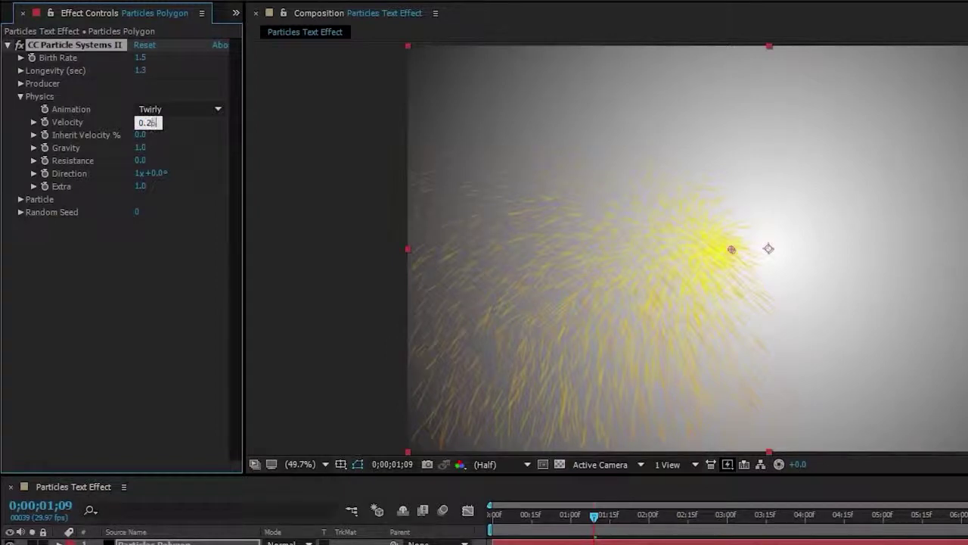
type("0.26")
key("Return")
Set the particle Gravity to 0 and Resistance to 10
left_click(141, 148)
type("0")
key("Return")
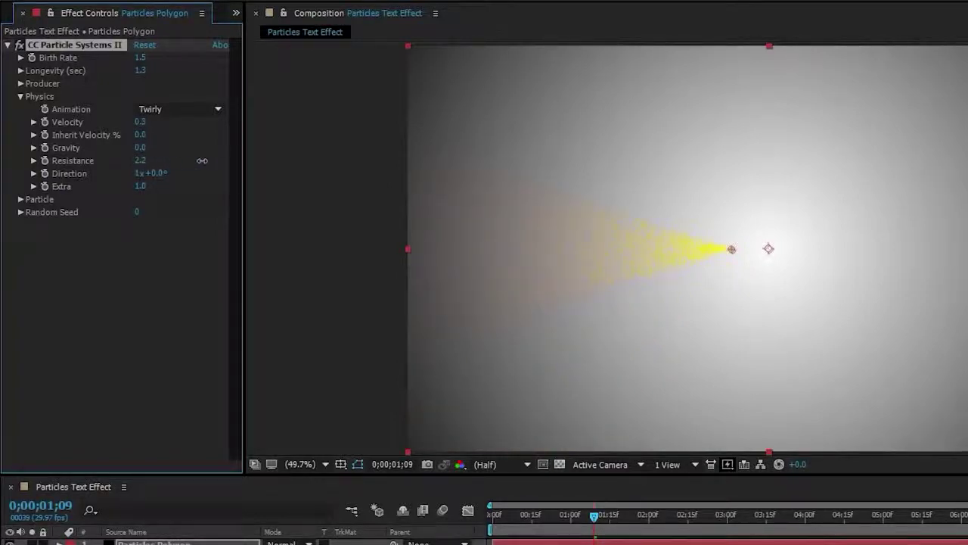
left_click(143, 161)
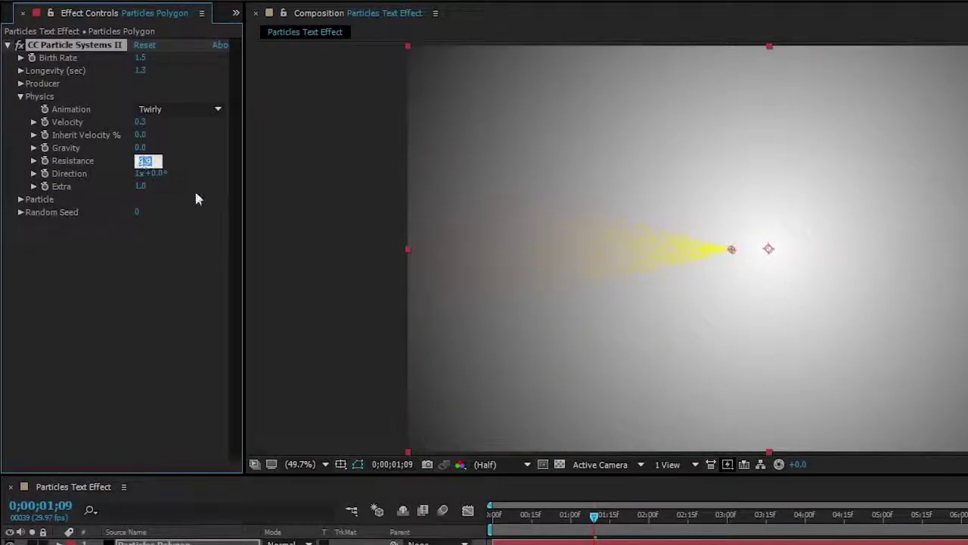
type("10")
key("Return")
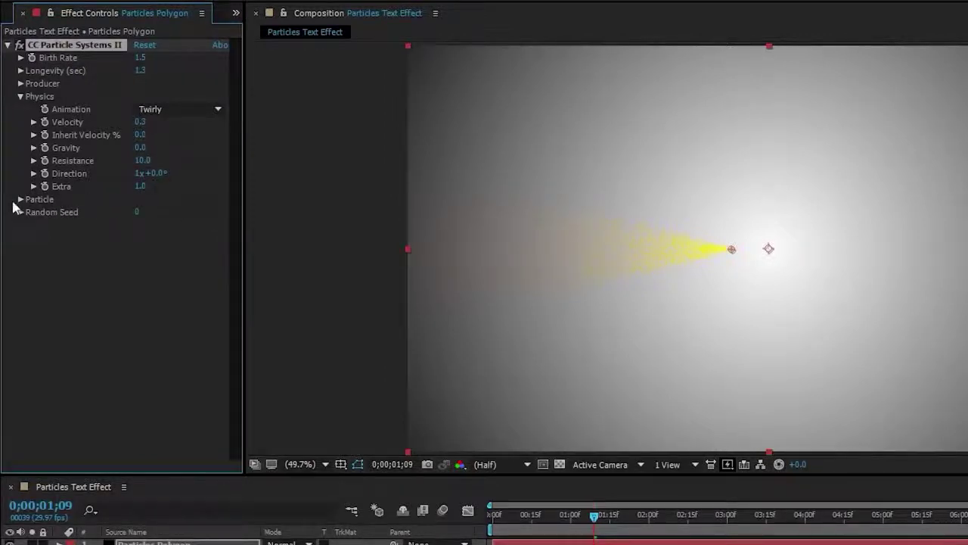
Change the Particle Type to TriPolygon and check the particles a few frames further along the timeline
left_click(21, 96)
left_click(21, 109)
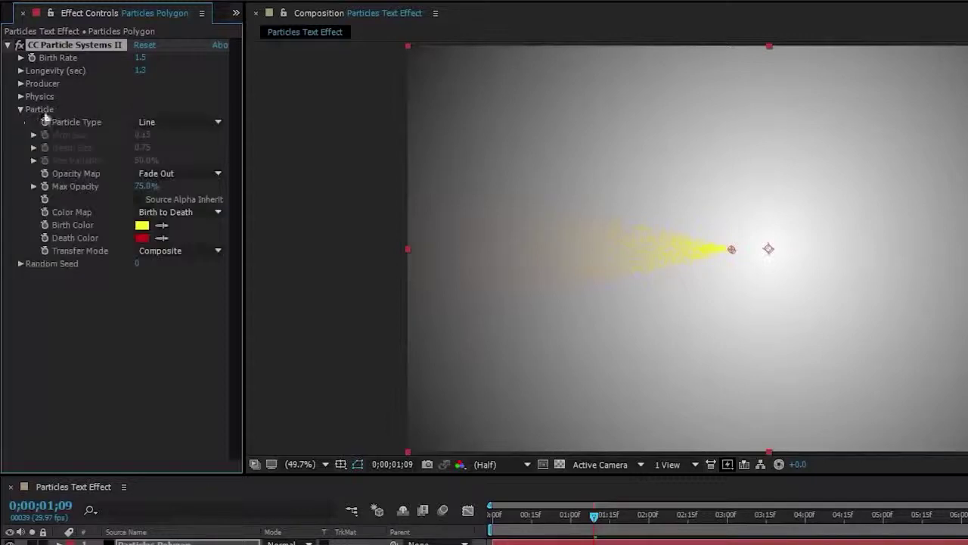
left_click(155, 121)
left_click(185, 265)
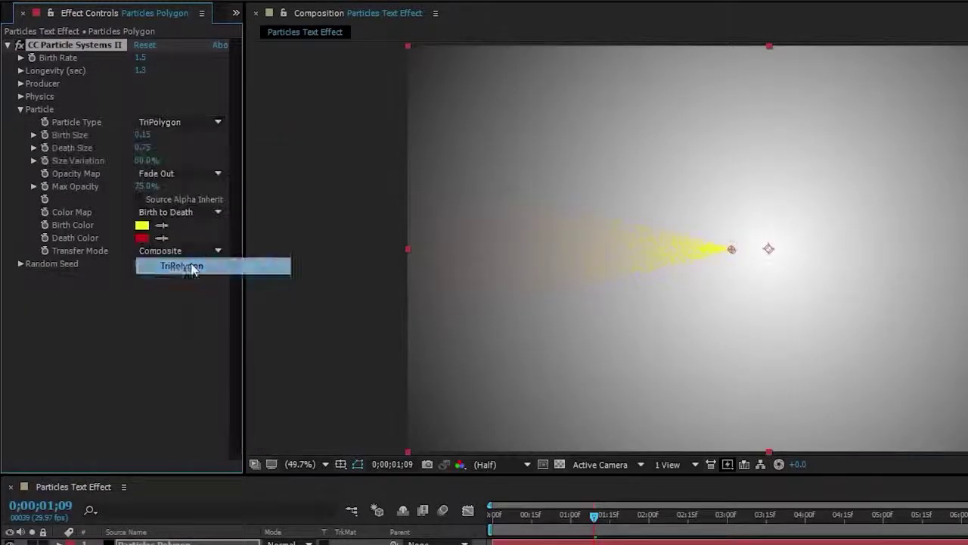
mouse_move(595, 518)
left_mouse_down()
mouse_move(508, 519)
mouse_move(605, 519)
left_mouse_up()
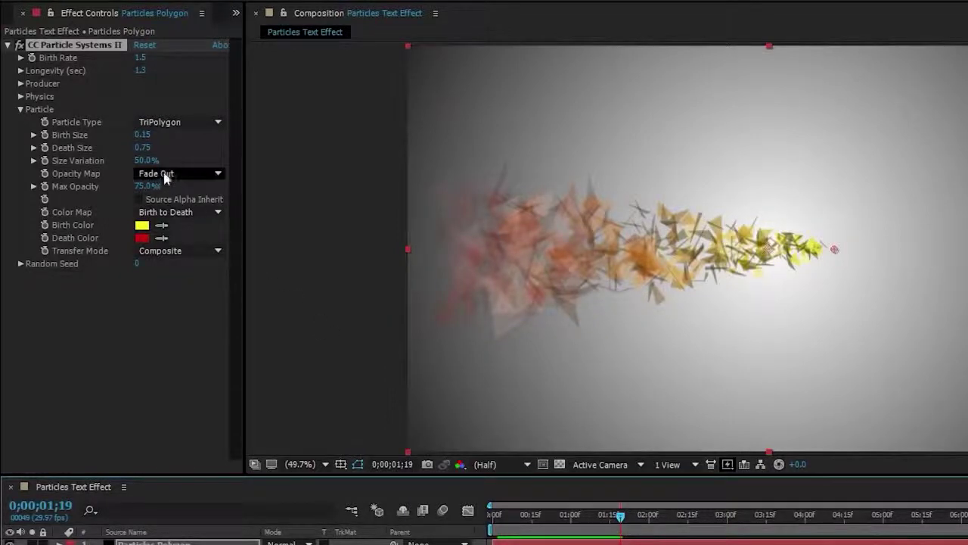
Set the particle Opacity Map to Fade Out Sharp and check it on nearby frames
left_click(185, 180)
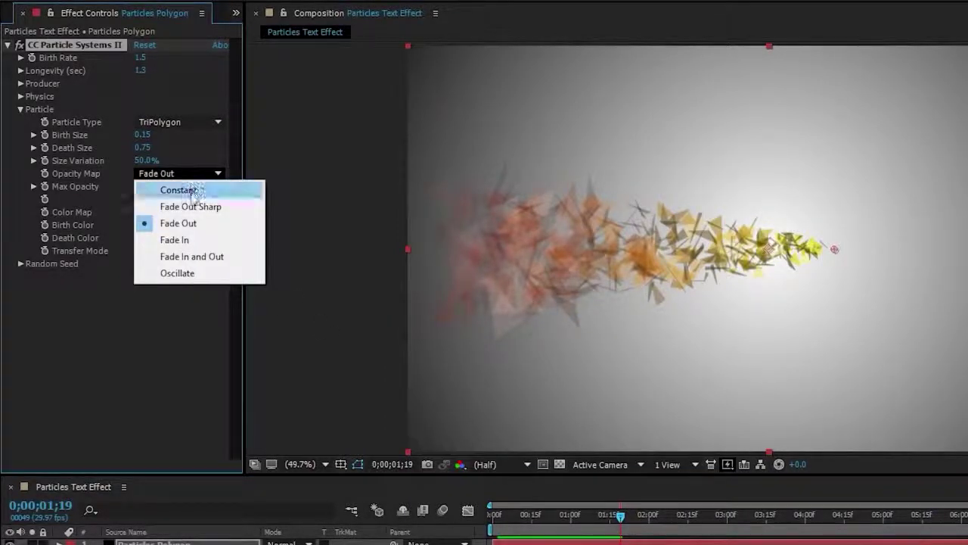
left_click(190, 206)
left_click_drag(619, 521, 610, 518)
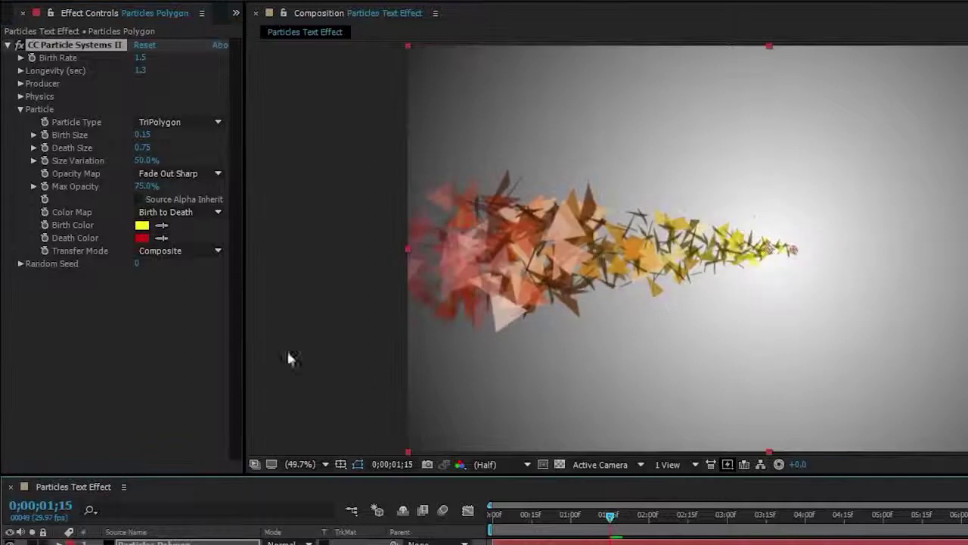
Set the particle Color Map to Origin to Death and the Transfer Mode to Screen
left_click(186, 213)
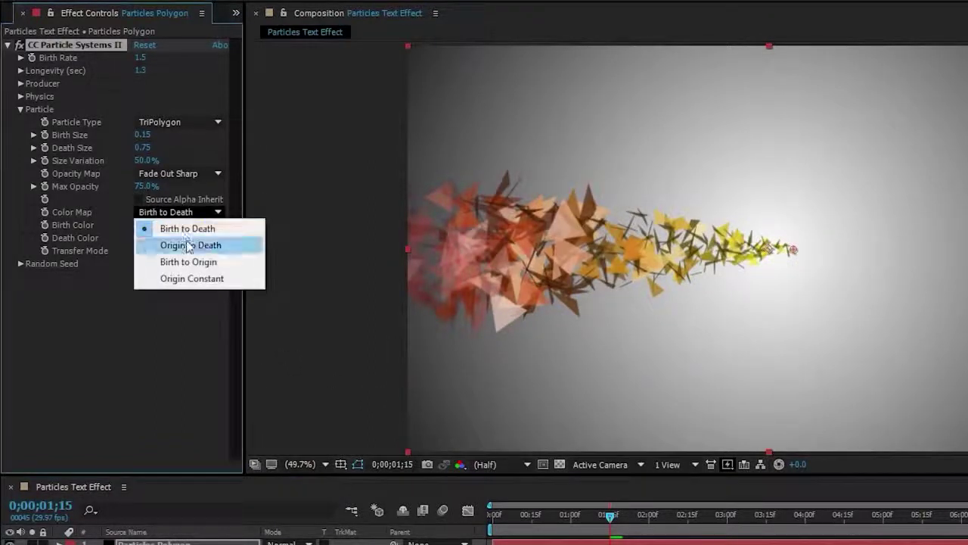
left_click(189, 245)
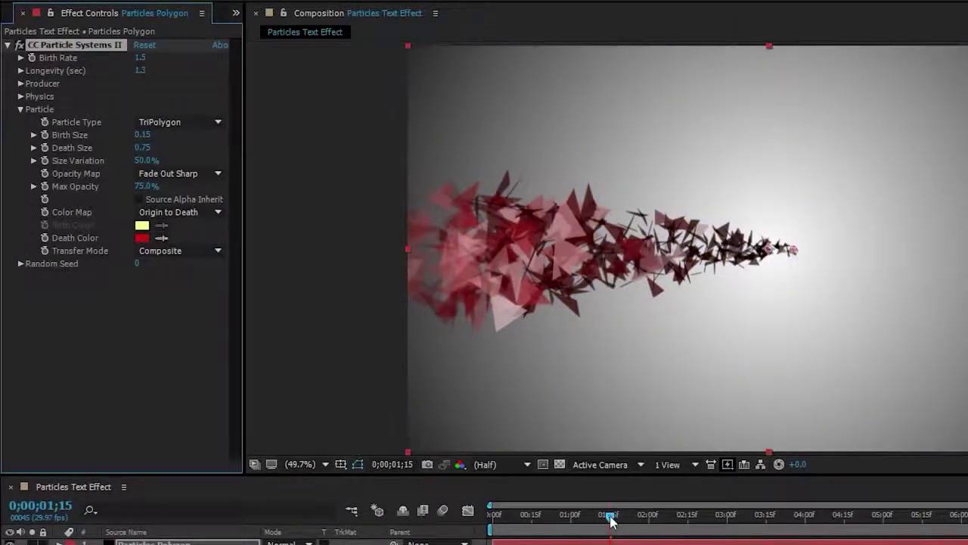
key("space")
left_click(181, 250)
left_click(193, 283)
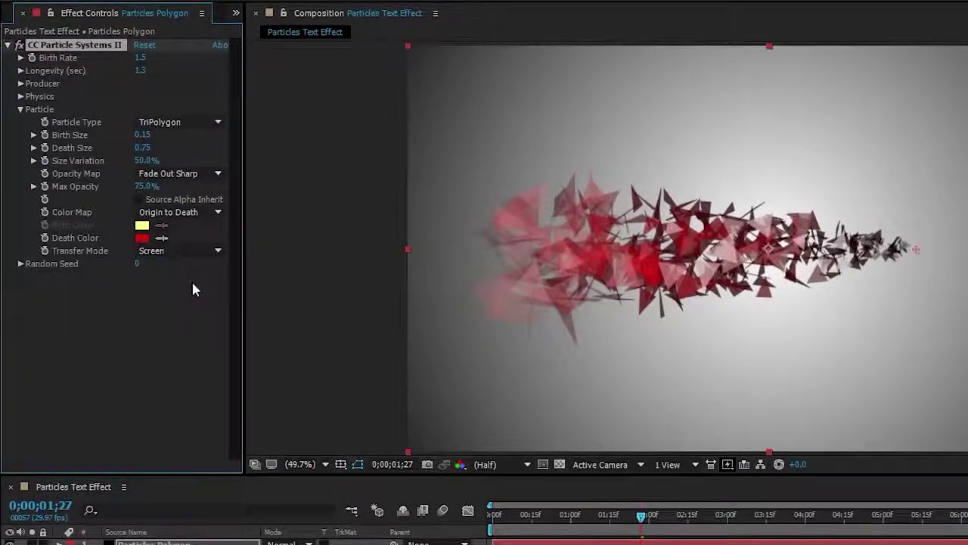
left_click(141, 237)
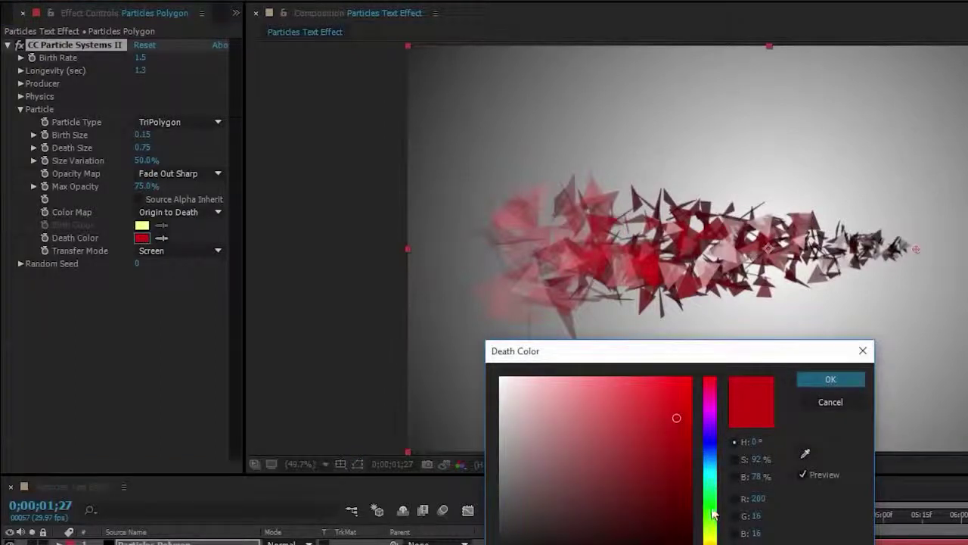
left_click(712, 508)
left_click_drag(708, 507, 712, 392)
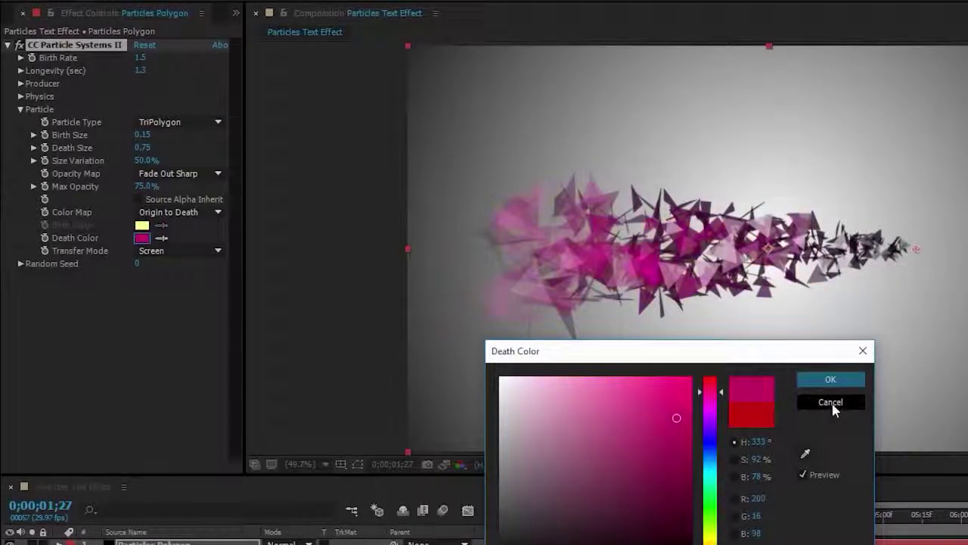
left_click(831, 401)
Preview the particle motion and create a black 1920 x 1080 px solid layer named Flare
left_click_drag(674, 507, 605, 509)
key("space")
key("space")
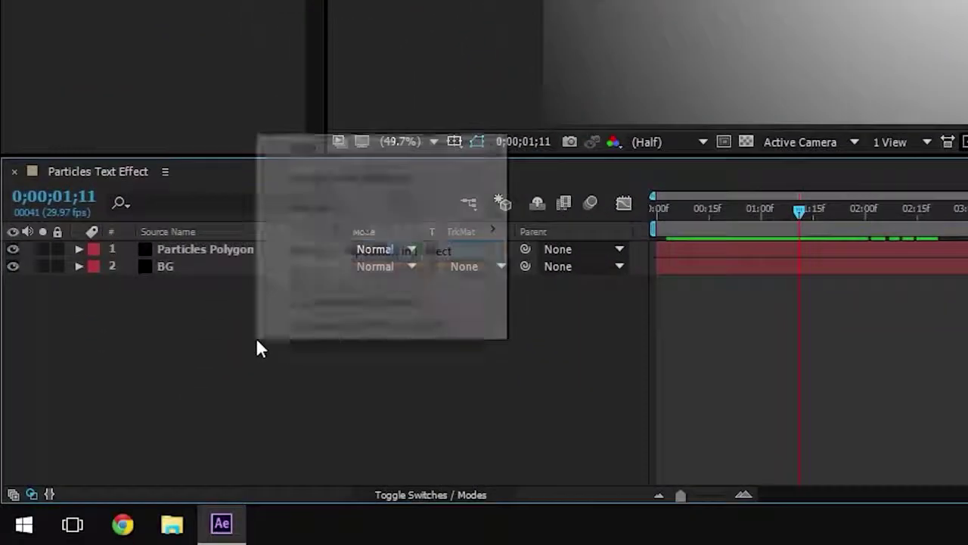
mouse_move(384, 149)
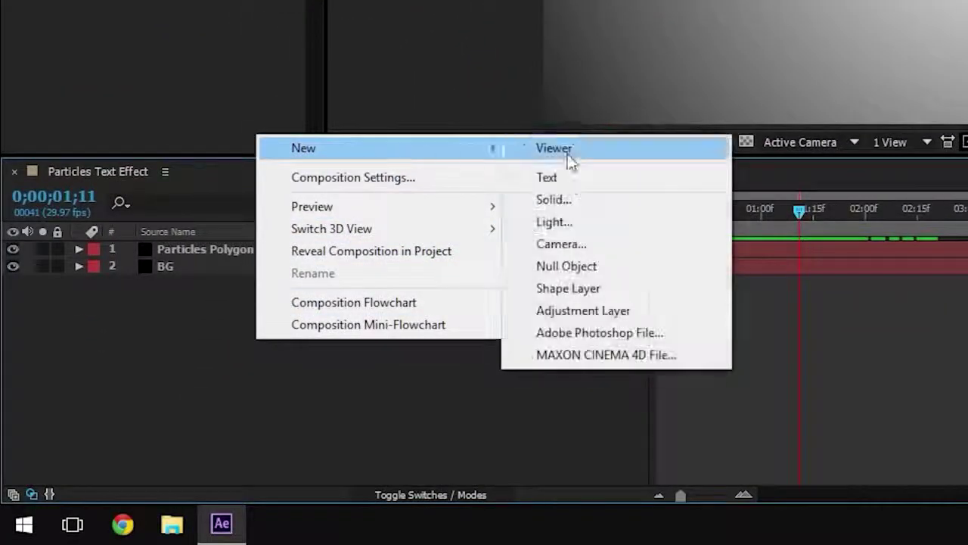
left_click(563, 202)
type("Flare")
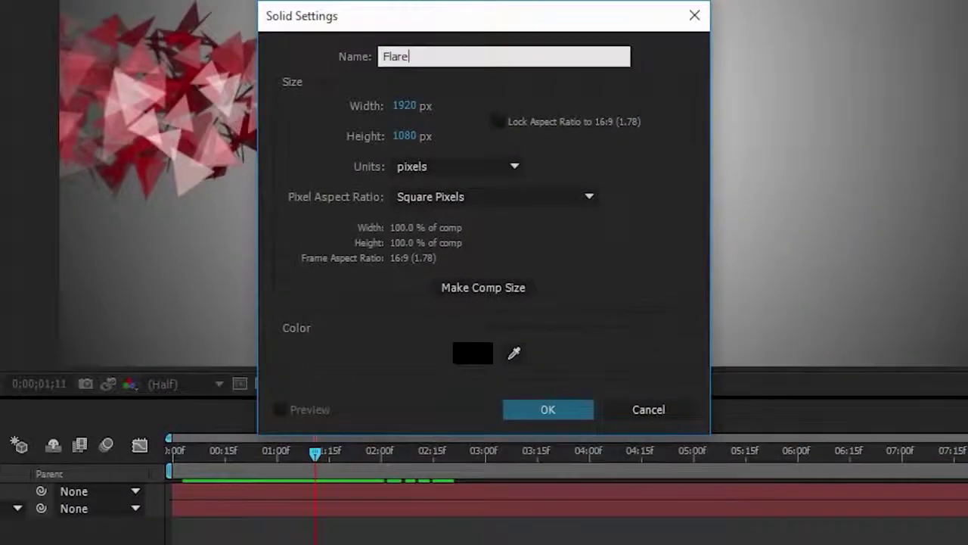
left_click(548, 407)
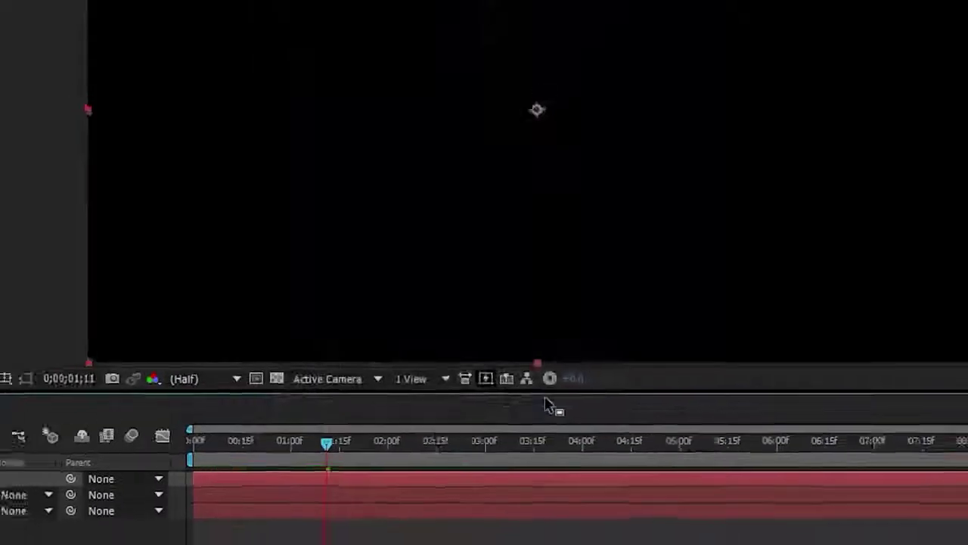
Search the effects for "flar" and apply Lens Flare to the Flare layer
left_click(153, 438)
left_click(128, 395)
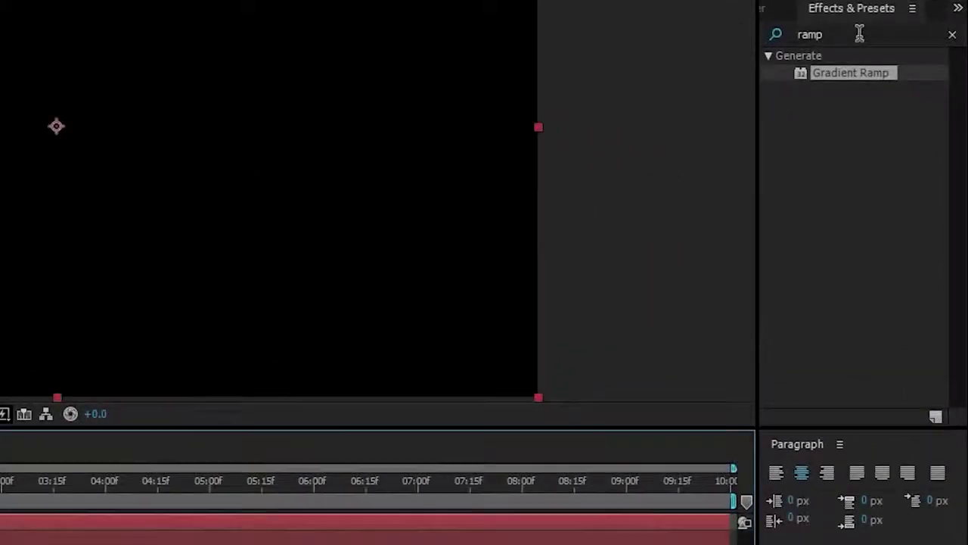
double_click(907, 136)
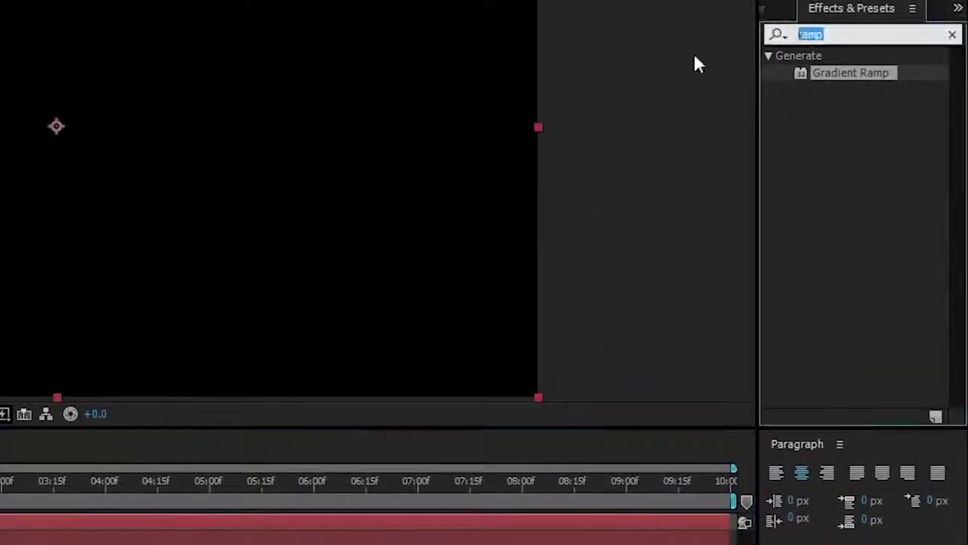
type("flar")
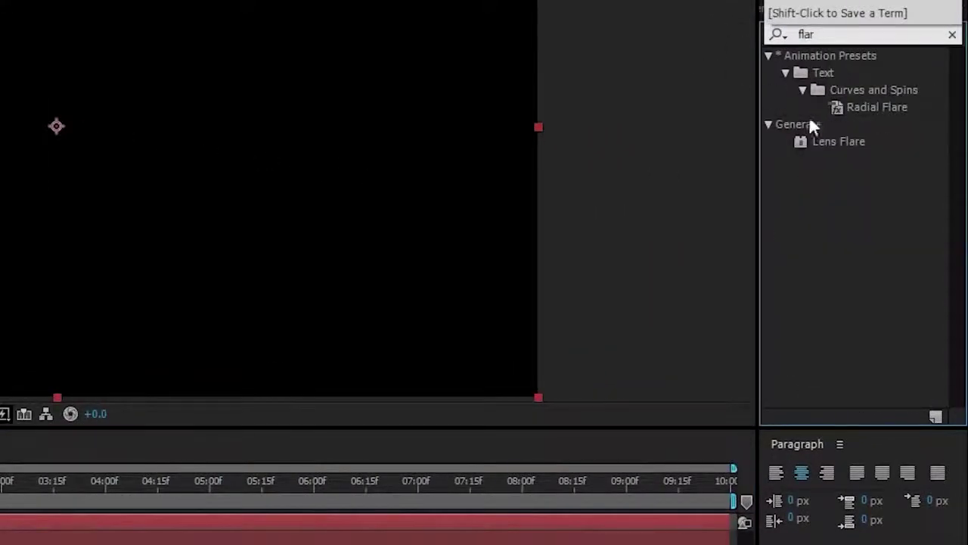
left_click_drag(838, 141, 229, 291)
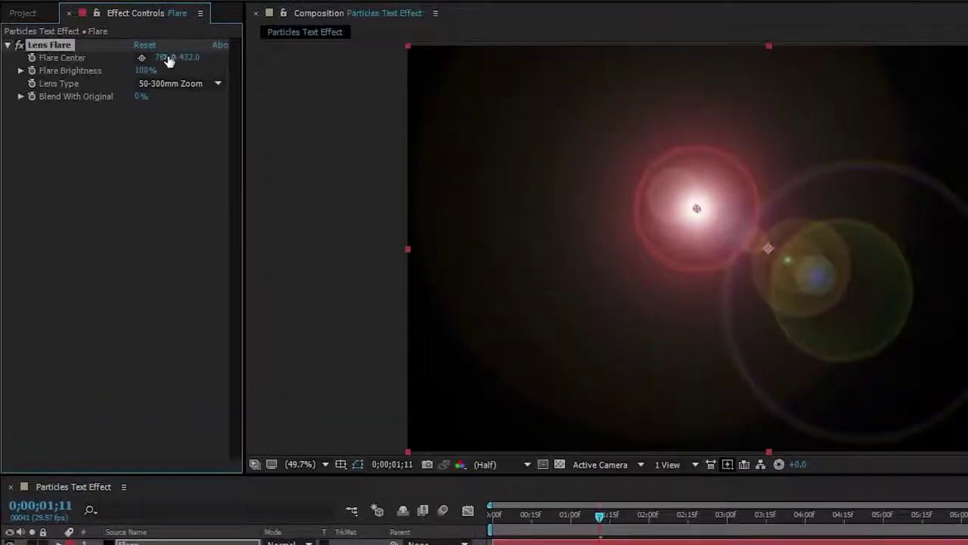
Set the Lens Flare's Flare Center to 960, 540
left_click(165, 57)
type("960")
key("Return")
left_click(189, 58)
type("540")
key("Return")
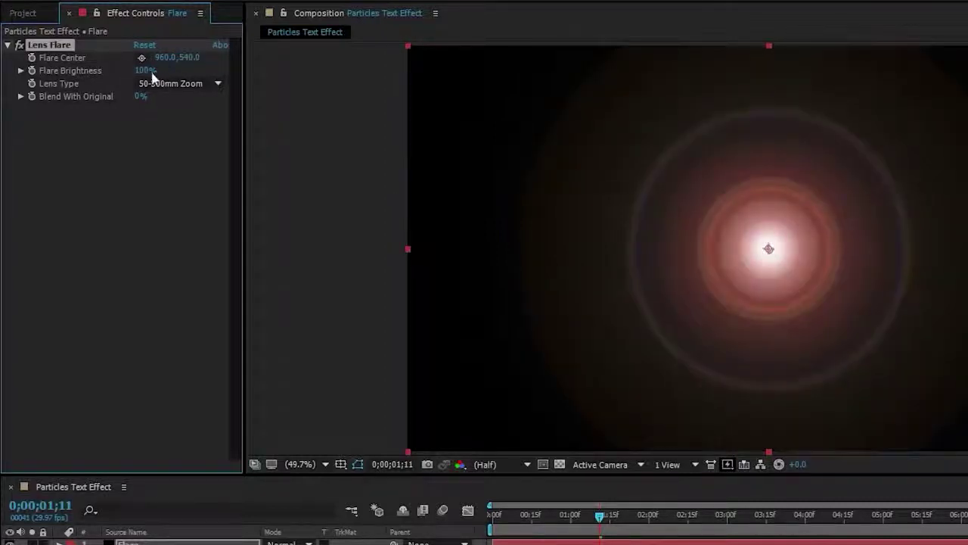
Set the Lens Flare's Lens Type to 105mm Prime and its Flare Brightness to 15%
left_click(154, 84)
left_click(165, 132)
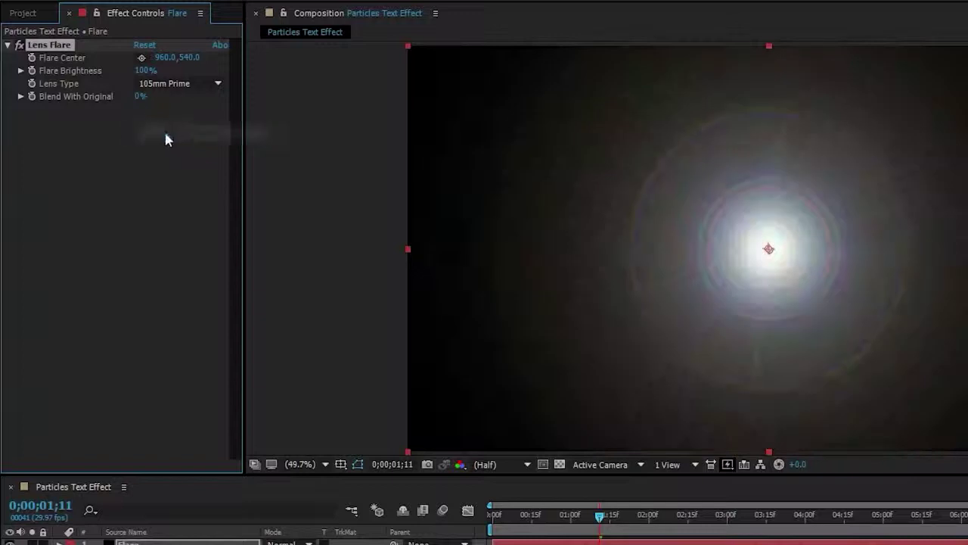
mouse_move(144, 70)
left_mouse_down()
mouse_move(162, 71)
mouse_move(141, 70)
left_mouse_up()
left_click(144, 71)
type("15")
key("Return")
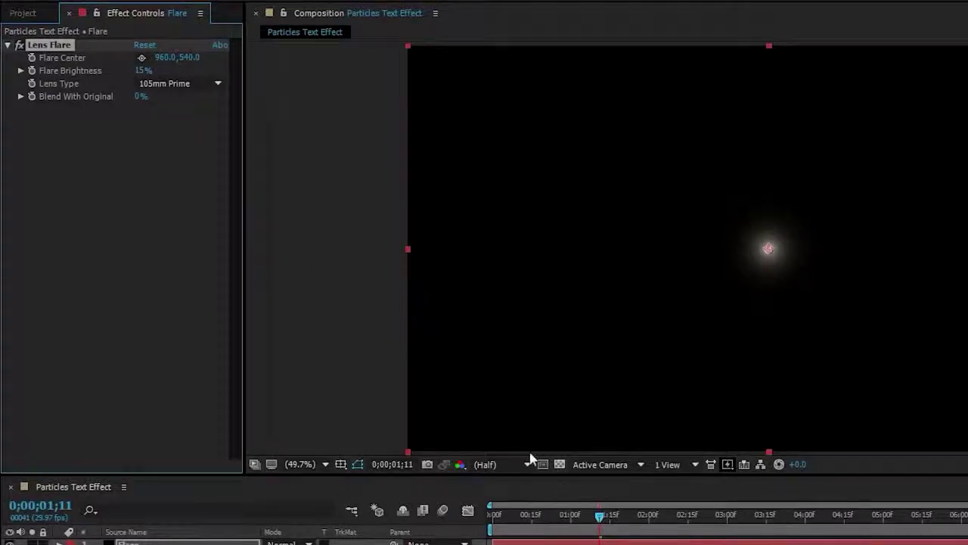
Set the Flare layer's blending mode to Add and check it against the particles at 0;00;01;11
left_click_drag(600, 517, 573, 525)
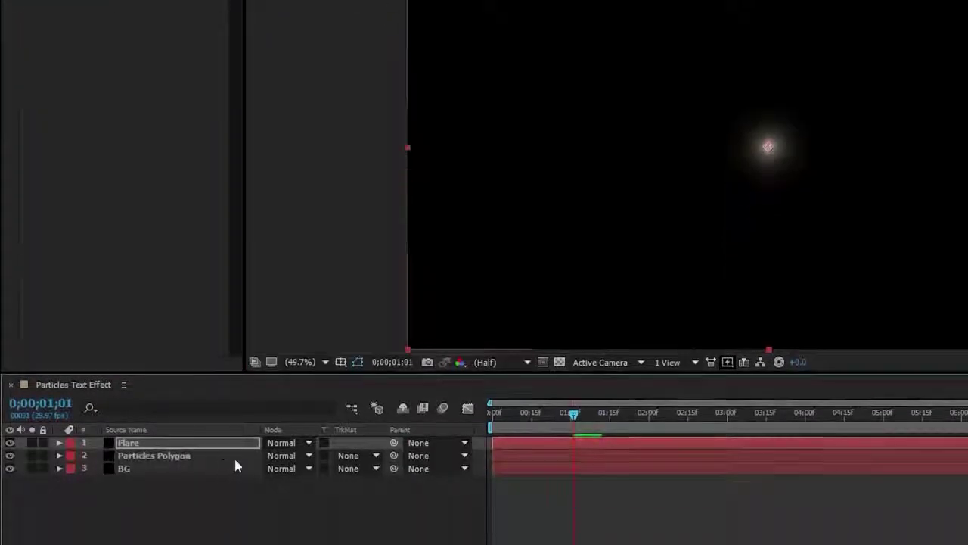
left_click(294, 444)
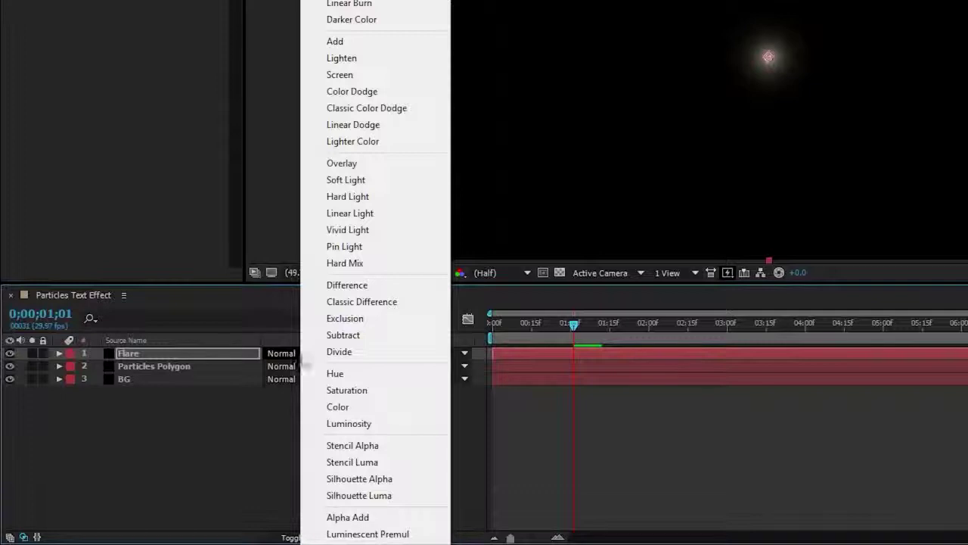
left_click(356, 42)
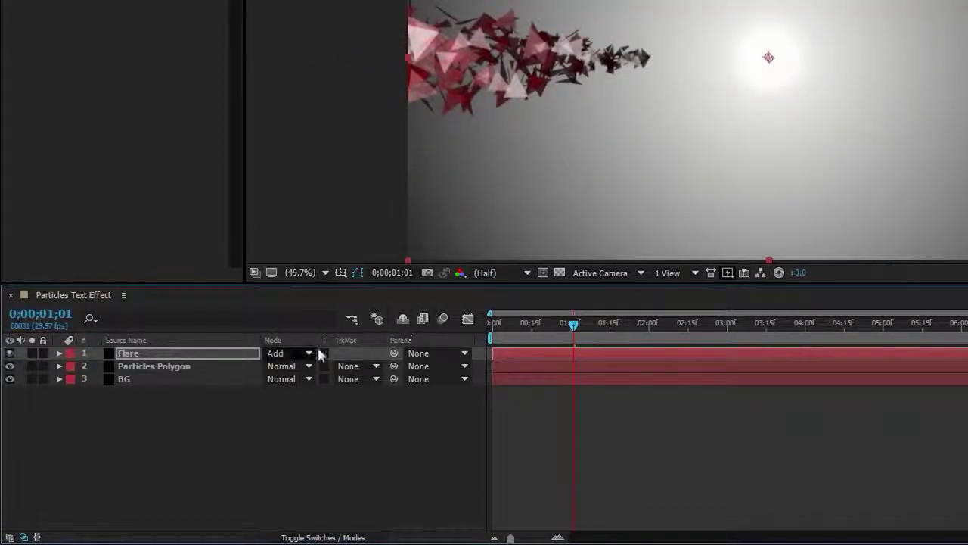
left_click_drag(573, 324, 600, 331)
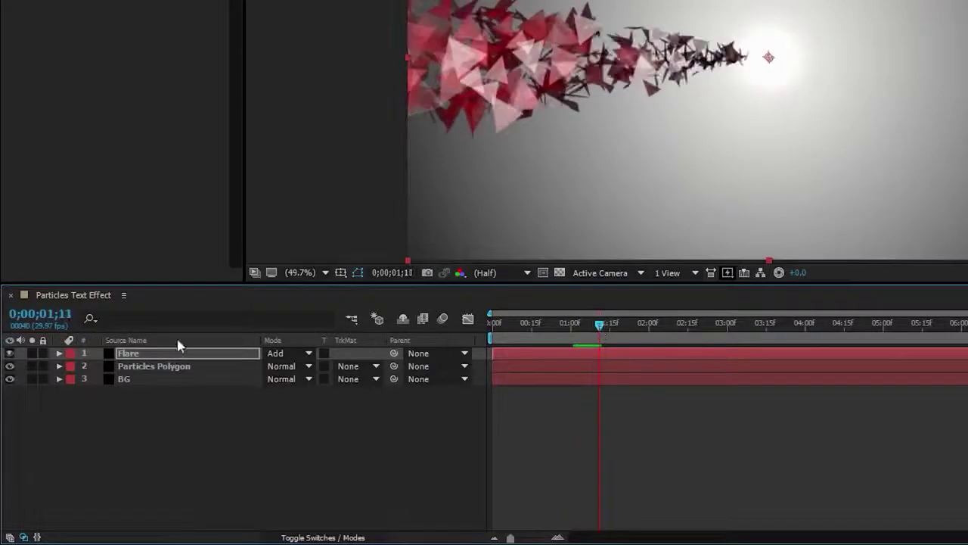
Expand the Flare layer's Transform properties and move its X position to about 1447
left_click(59, 354)
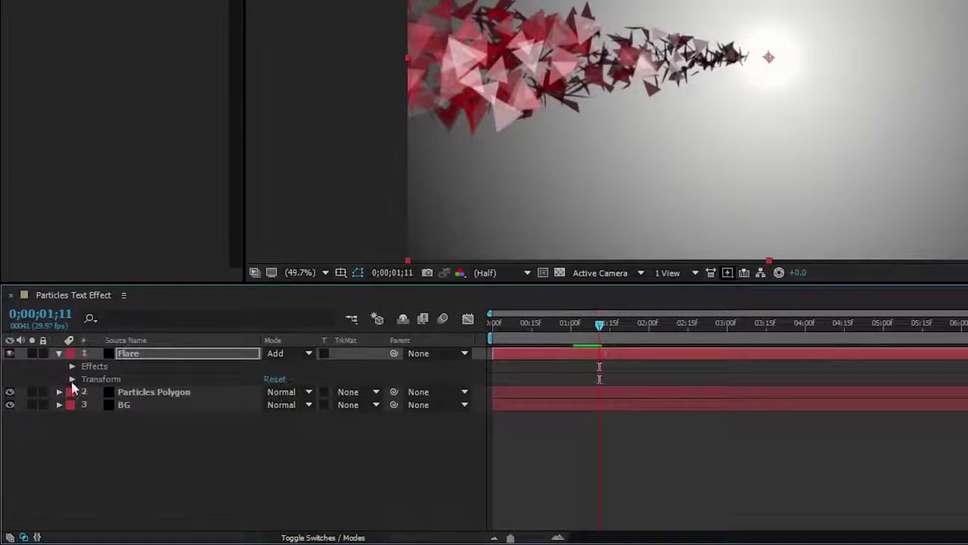
left_click(73, 379)
left_click_drag(271, 403, 455, 404)
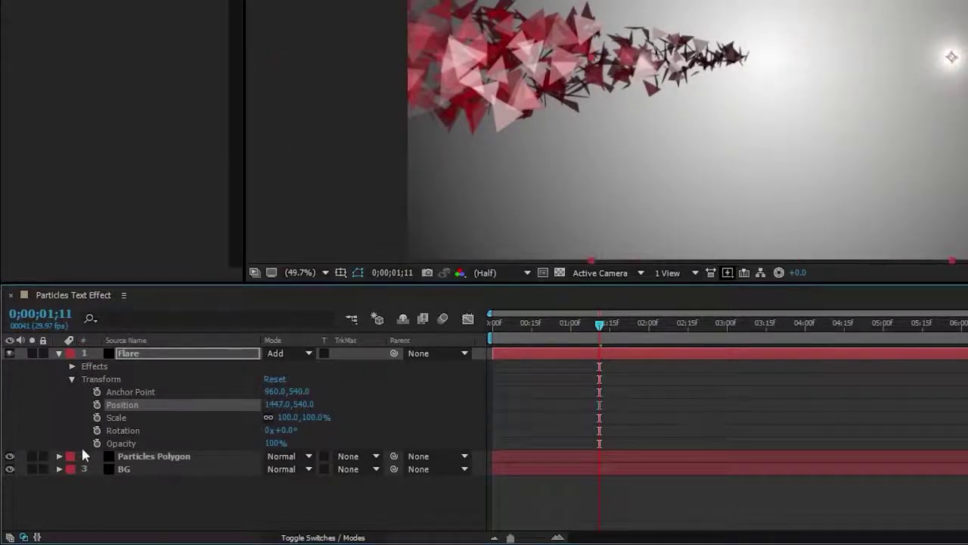
Copy the Producer Position keyframes of the CC Particle Systems II effect on the Particles Polygon layer
left_click(59, 457)
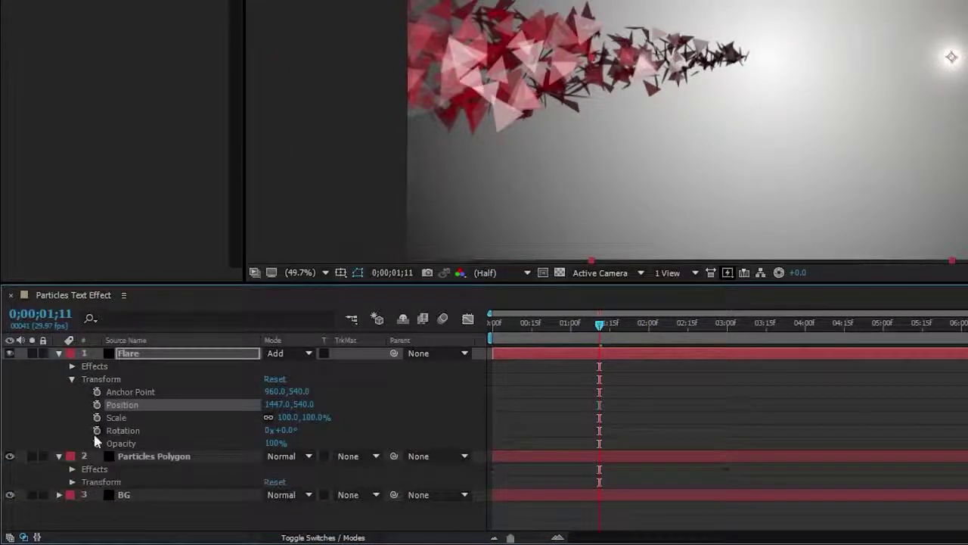
left_click(71, 469)
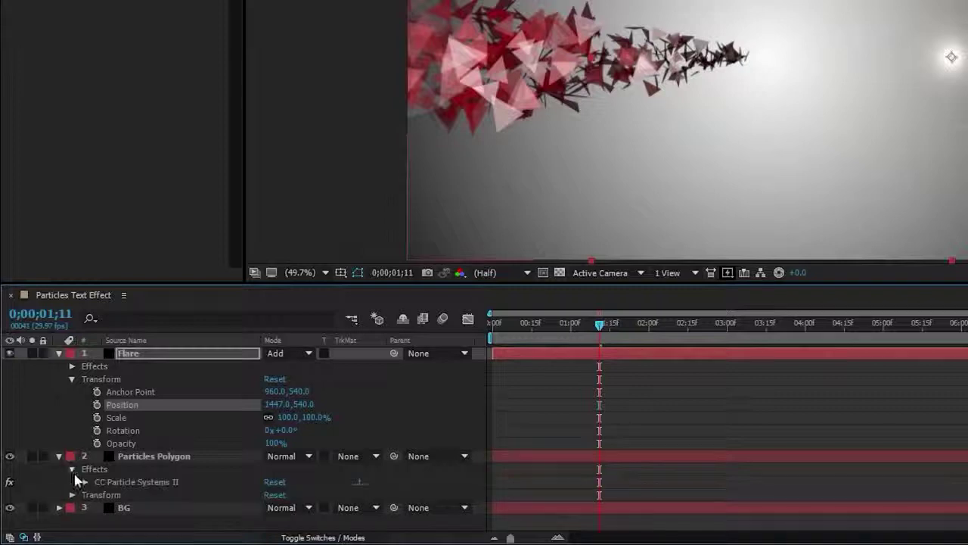
left_click(84, 481)
scroll(89, 488, "down", 2)
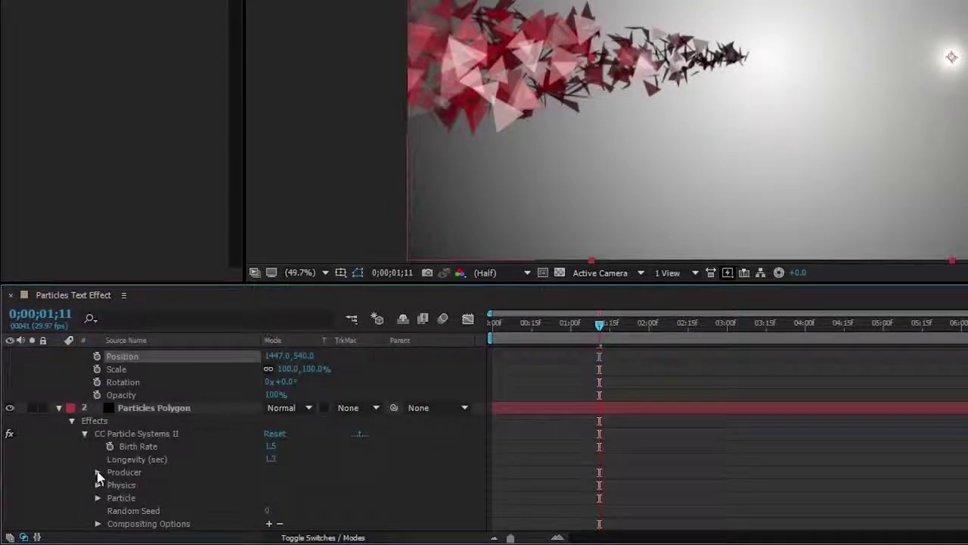
left_click(97, 472)
left_click(198, 485)
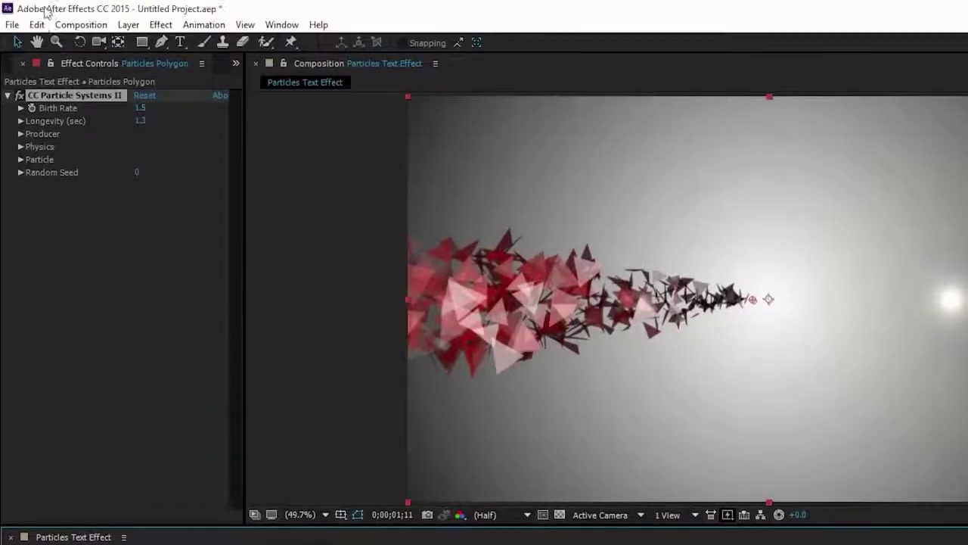
left_click(38, 25)
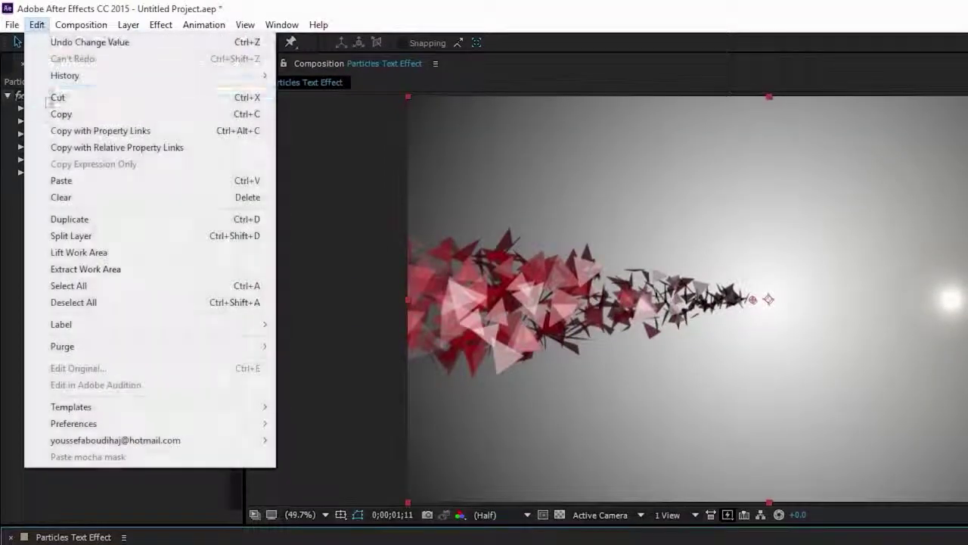
left_click(57, 114)
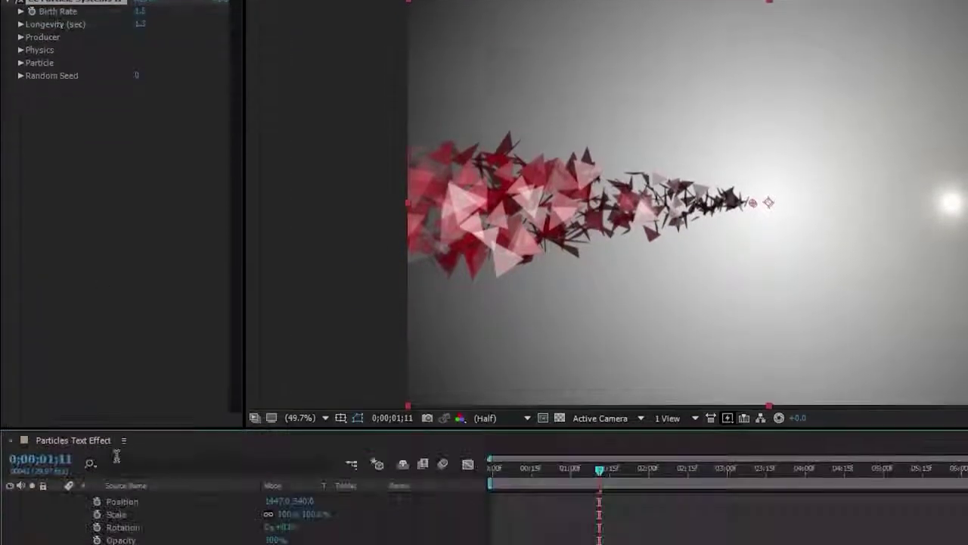
Paste the copied keyframes onto the Flare layer's Position at 0;00;00;00 and preview the motion
scroll(143, 368, "up", 2)
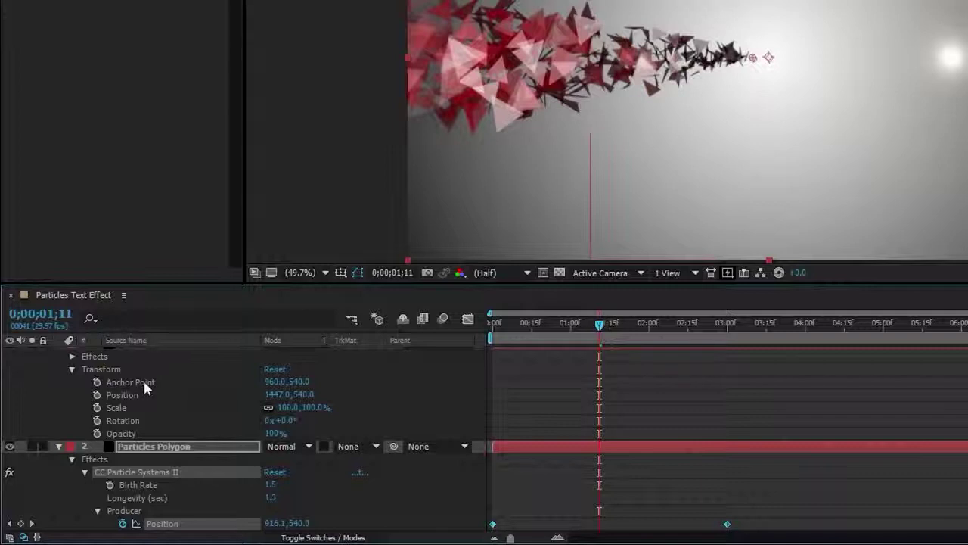
left_click(134, 396)
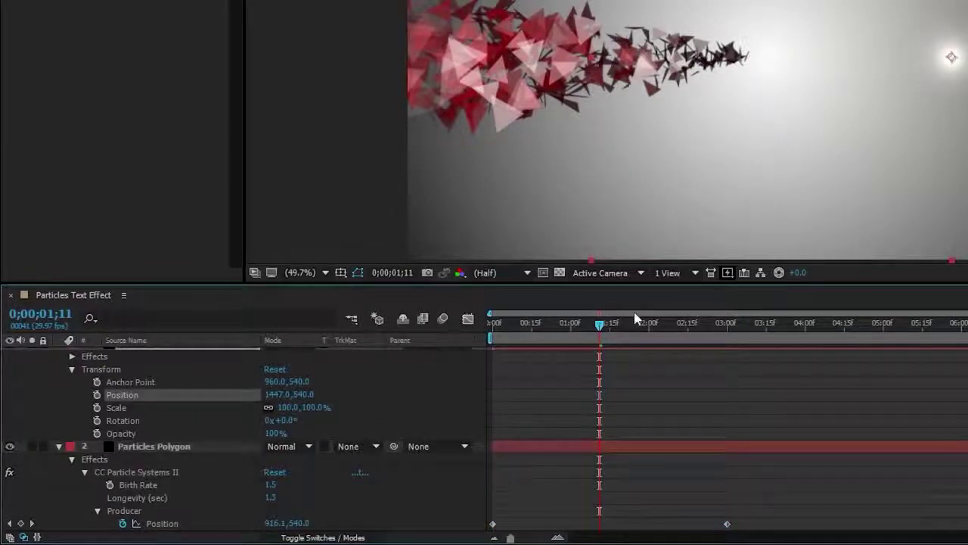
left_click_drag(603, 331, 486, 325)
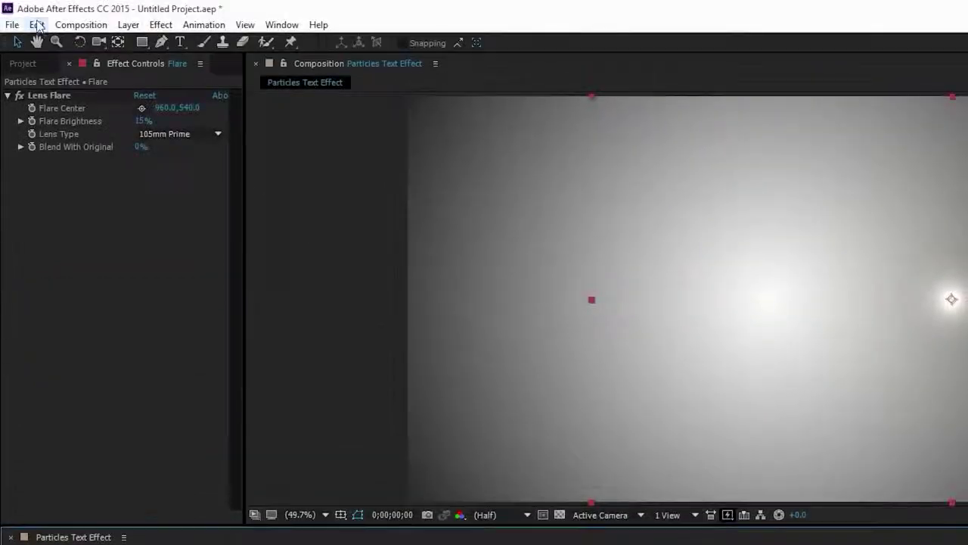
left_click(36, 24)
left_click(98, 181)
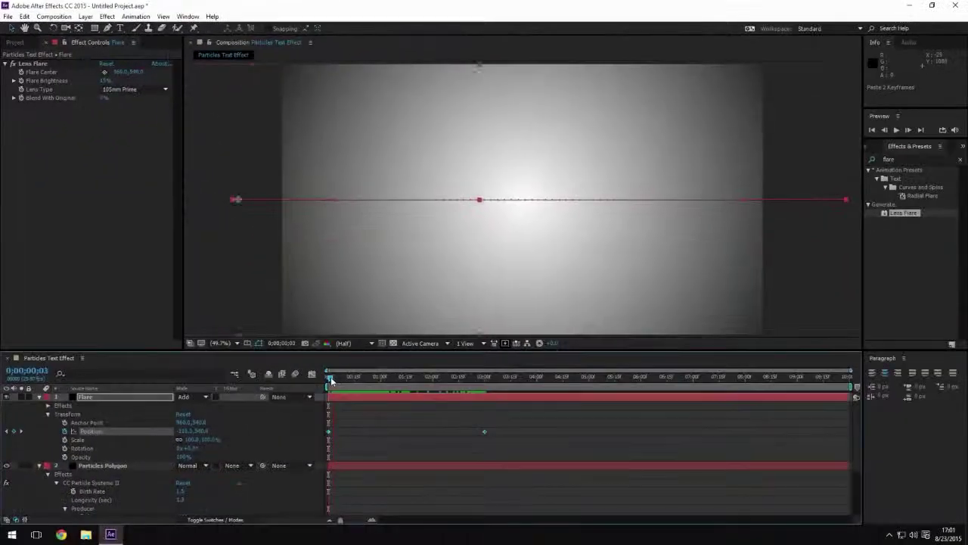
key("space")
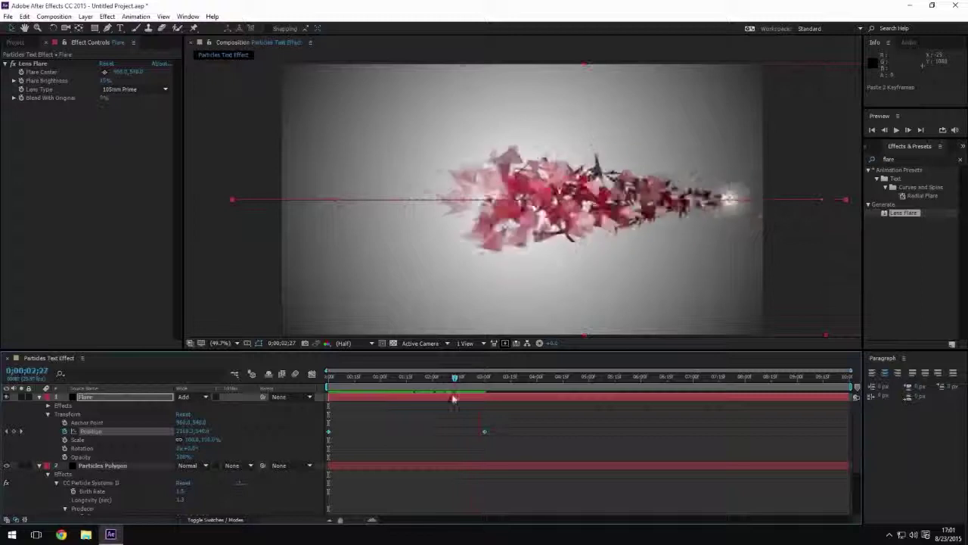
Keyframe the Lens Flare's Blend With Original at 100% on the Flare layer at 0;00;00;00
left_click_drag(435, 376, 319, 391)
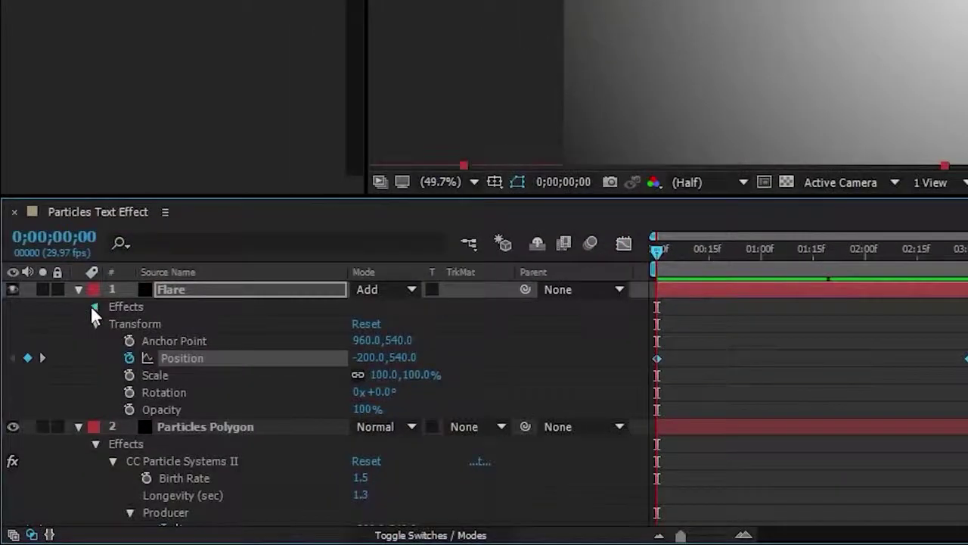
left_click(61, 378)
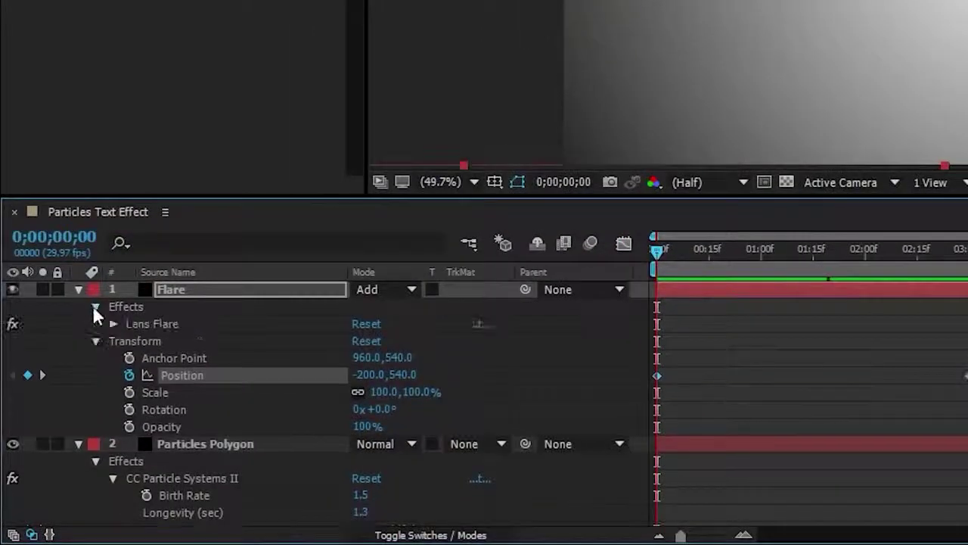
left_click(112, 324)
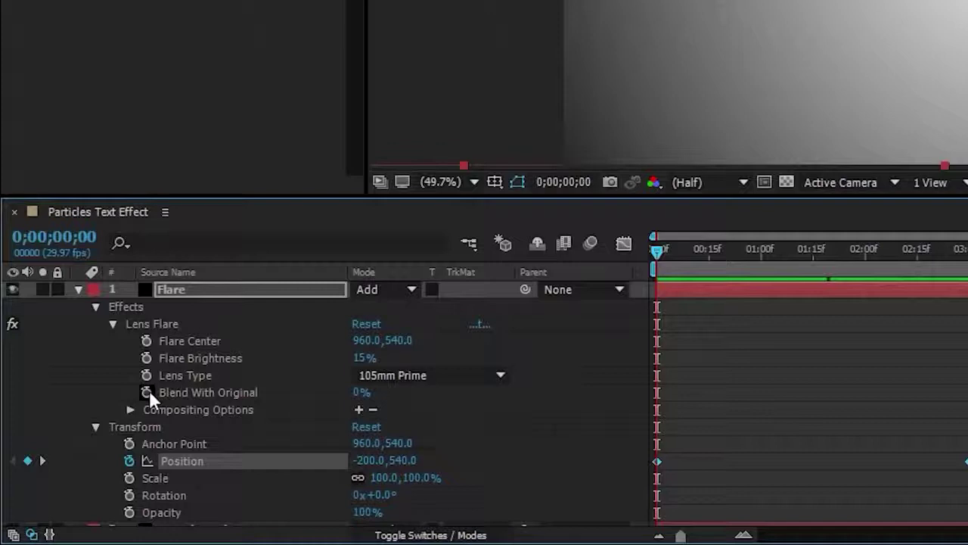
left_click_drag(361, 392, 396, 392)
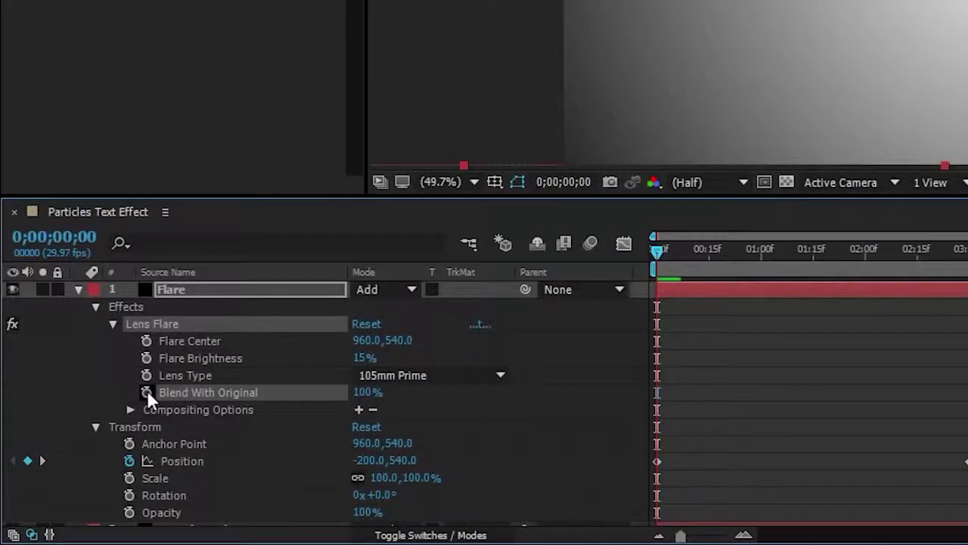
left_click(147, 392)
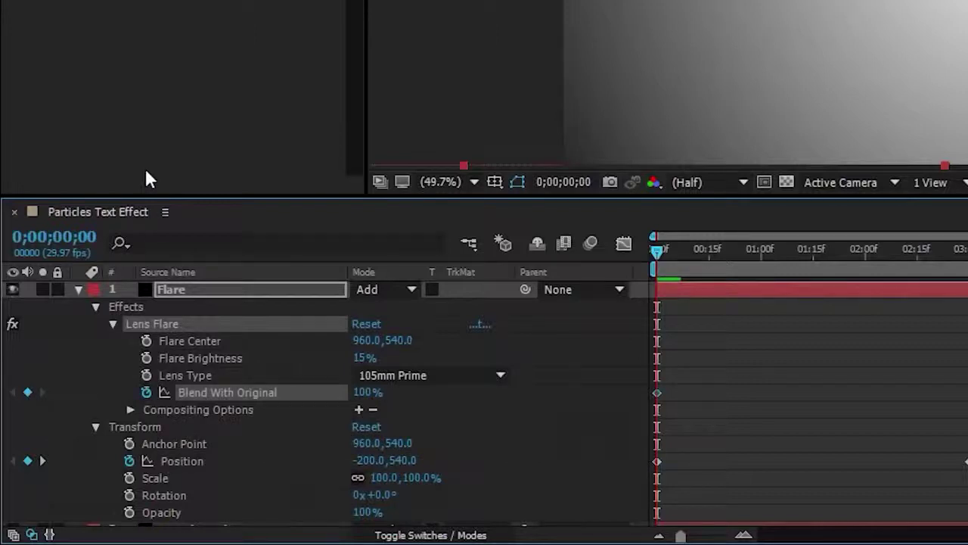
Set the Lens Flare's Blend With Original to 0% at 0;00;00;06
key("ctrl+Right")
key("ctrl+Right")
key("ctrl+Right")
key("ctrl+Right")
key("ctrl+Right")
key("ctrl+Right")
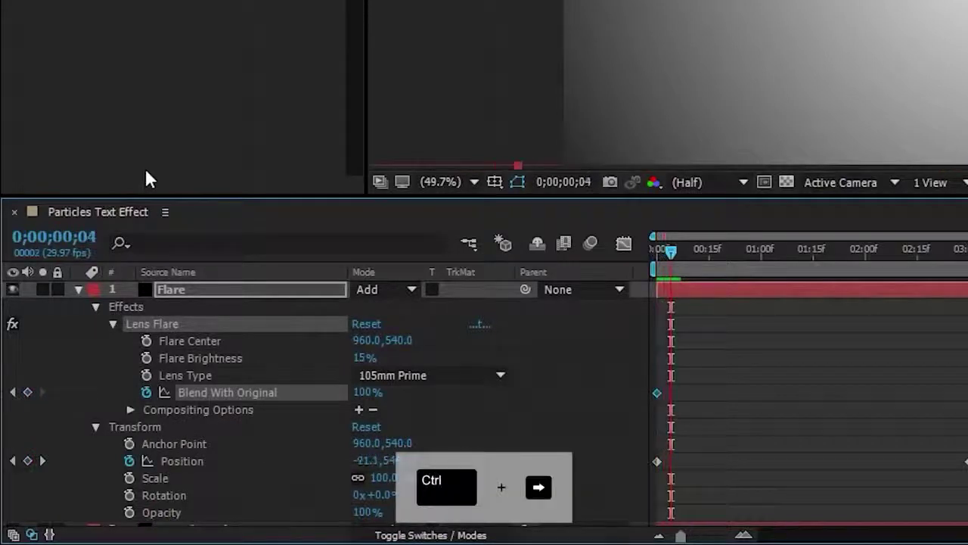
key("ctrl+Right")
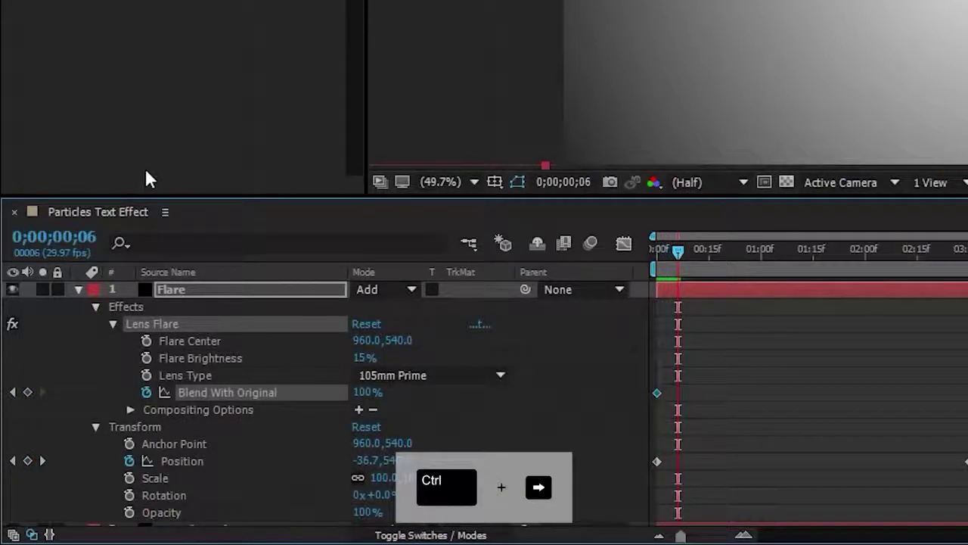
left_click(364, 392)
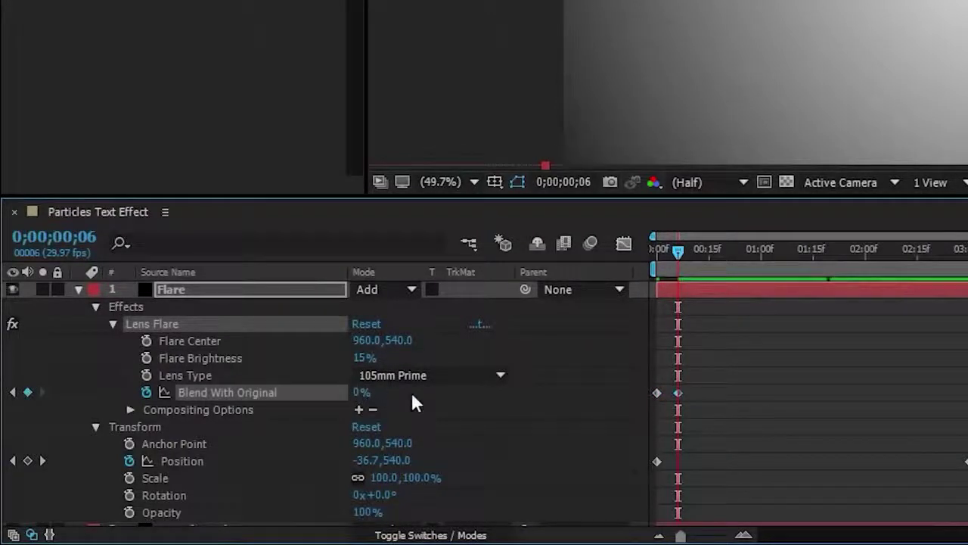
Add a Blend With Original keyframe that holds 0% at 0;00;02;24, six frames before the final Position keyframe
left_click(678, 255, "shift")
left_click_drag(679, 252, 967, 291)
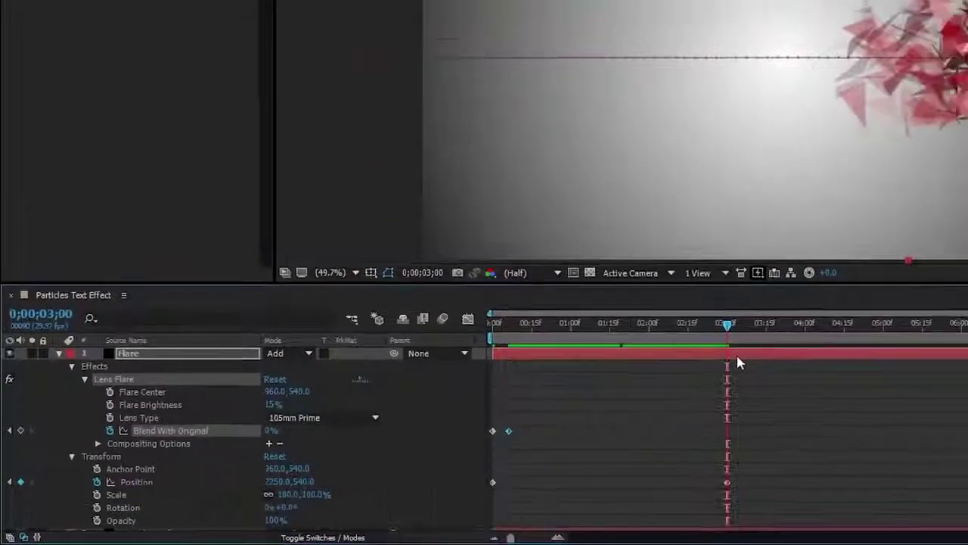
key("ctrl+Left")
key("ctrl+Left")
key("ctrl+Left")
key("ctrl+Left")
key("ctrl+Left")
key("ctrl+Left")
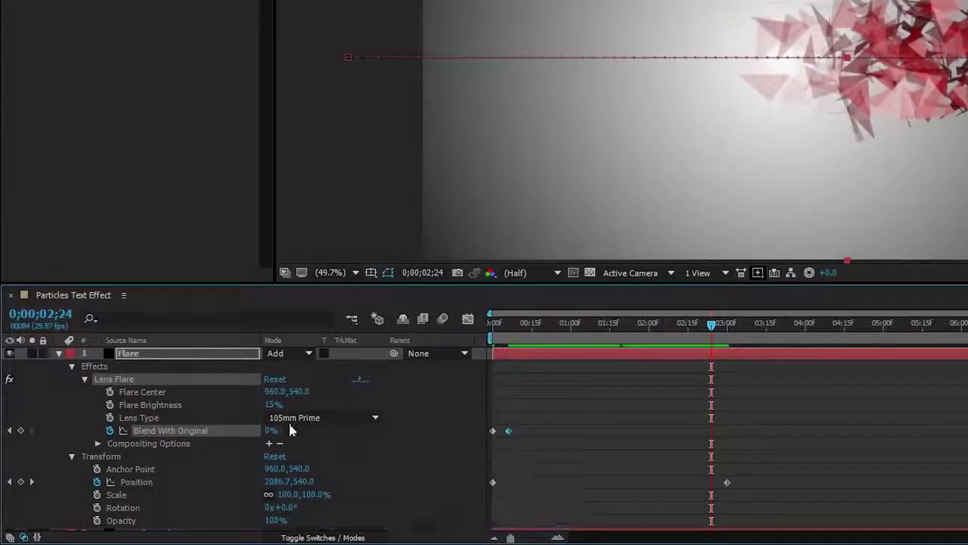
left_click(21, 431)
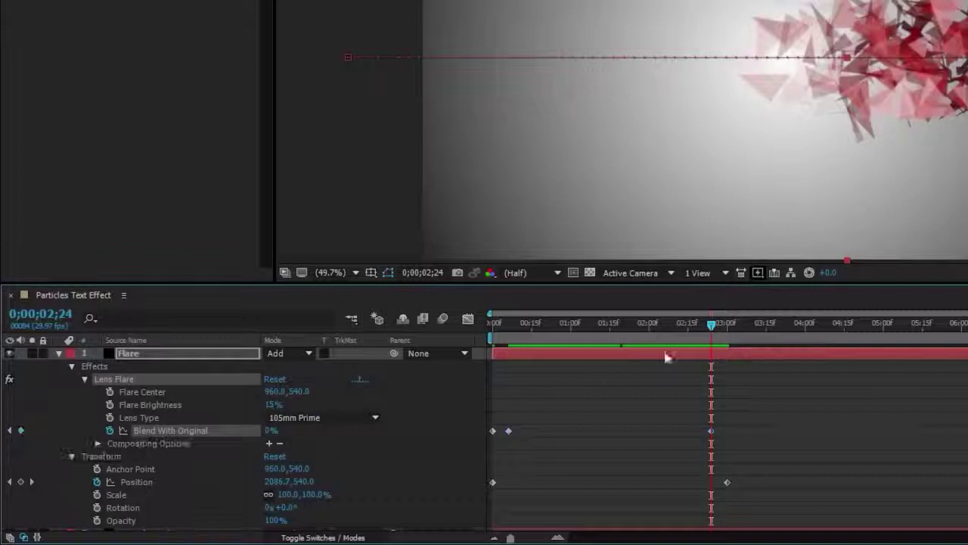
Set Blend With Original to 100% at 0;00;03;00 and collapse the Flare layer's properties
left_click_drag(711, 327, 731, 333)
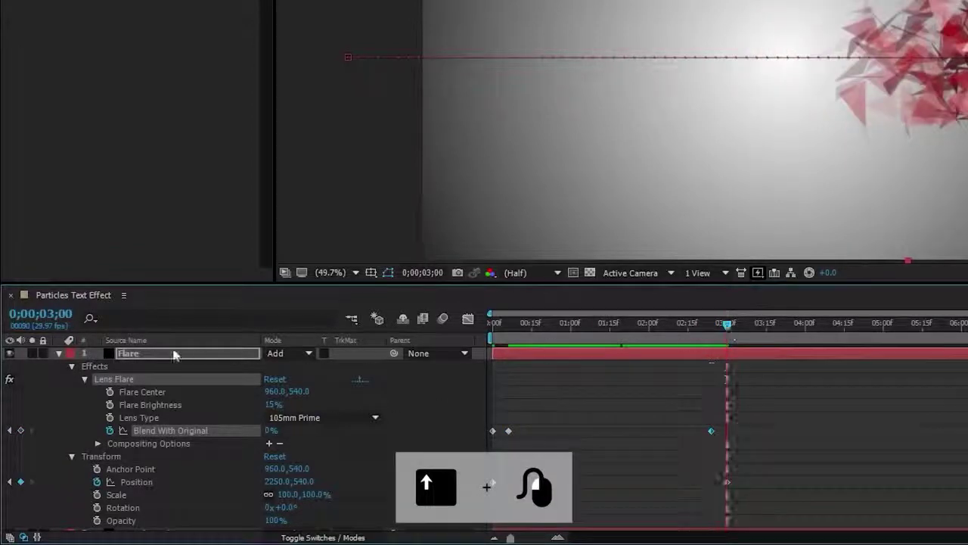
left_click(271, 430)
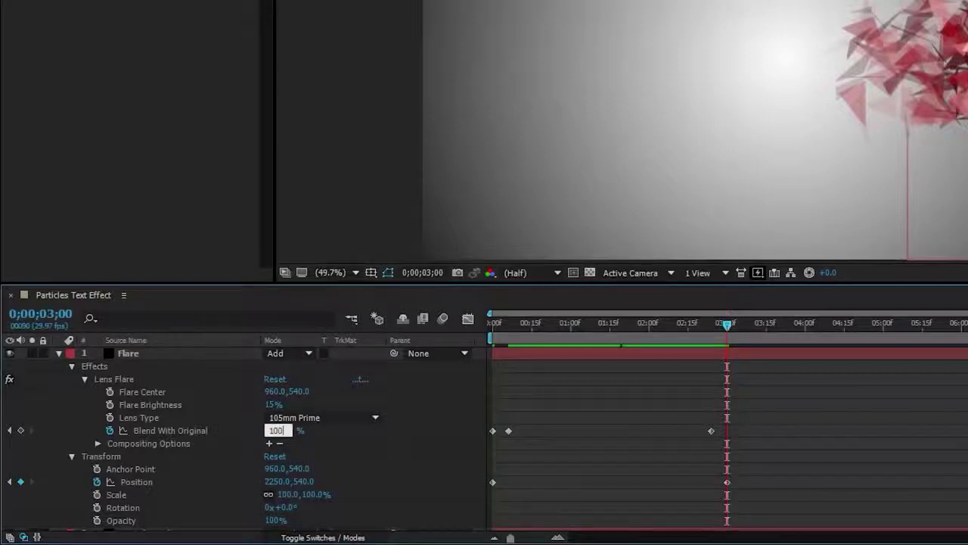
key("Return")
left_click(72, 367)
left_click(72, 378)
left_click(59, 353)
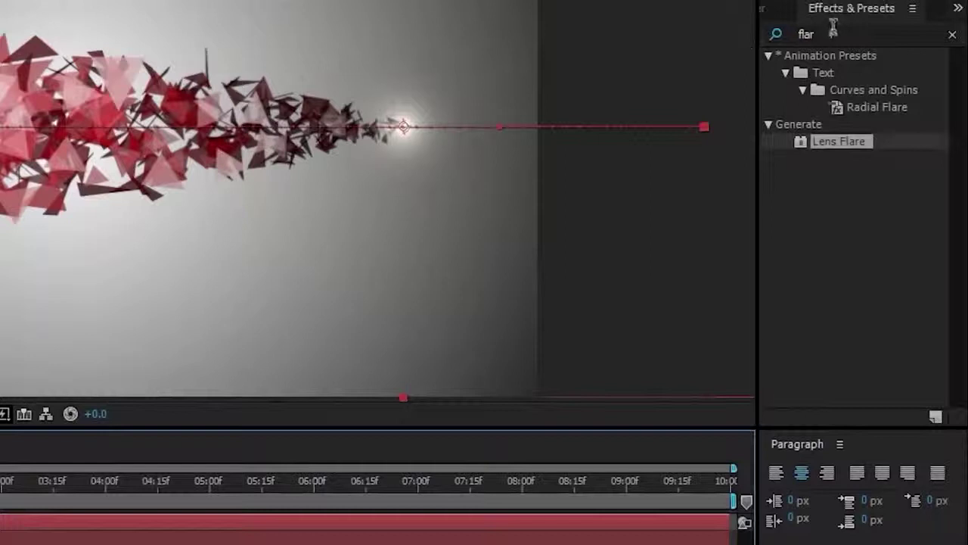
Find the Curves effect and apply it to the Flare layer
double_click(833, 31)
type("curve")
left_click_drag(829, 124, 447, 210)
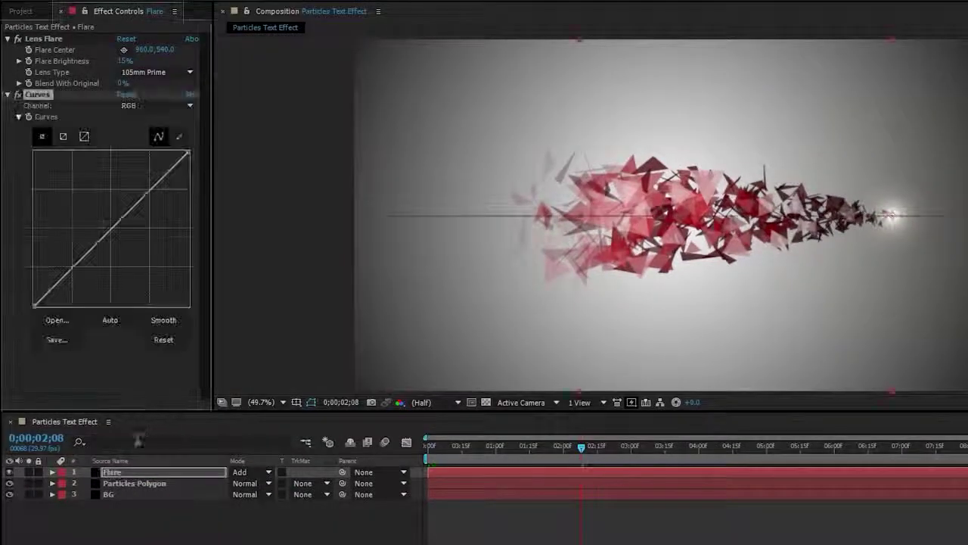
Raise the Red channel curve to tint the flare red, set Flare Brightness to 13% and preview the animation
left_click(155, 105)
left_click(151, 134)
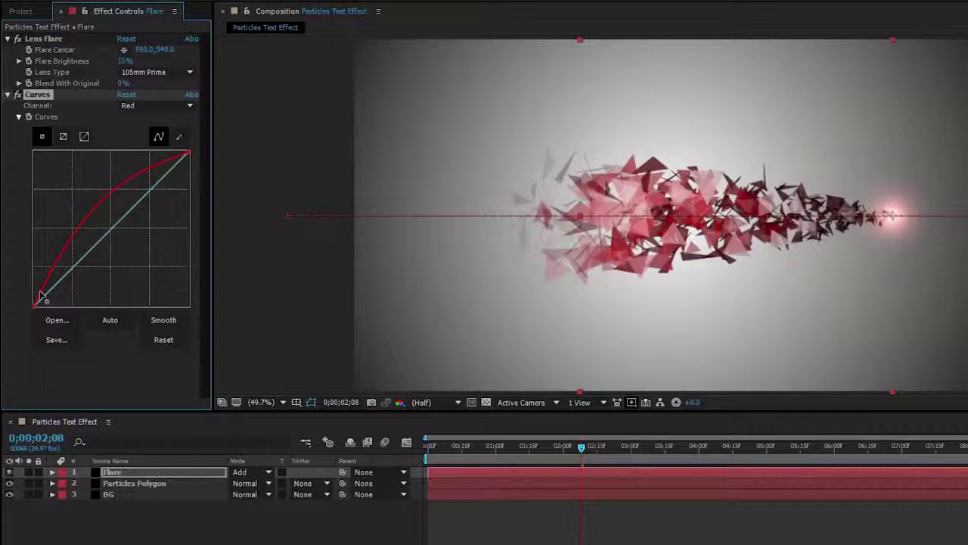
left_click_drag(582, 449, 476, 451)
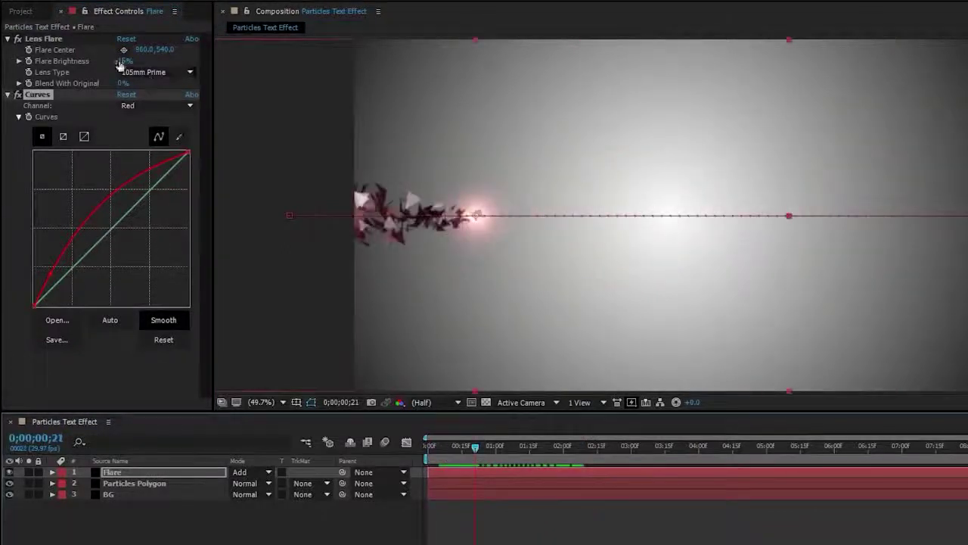
key("space")
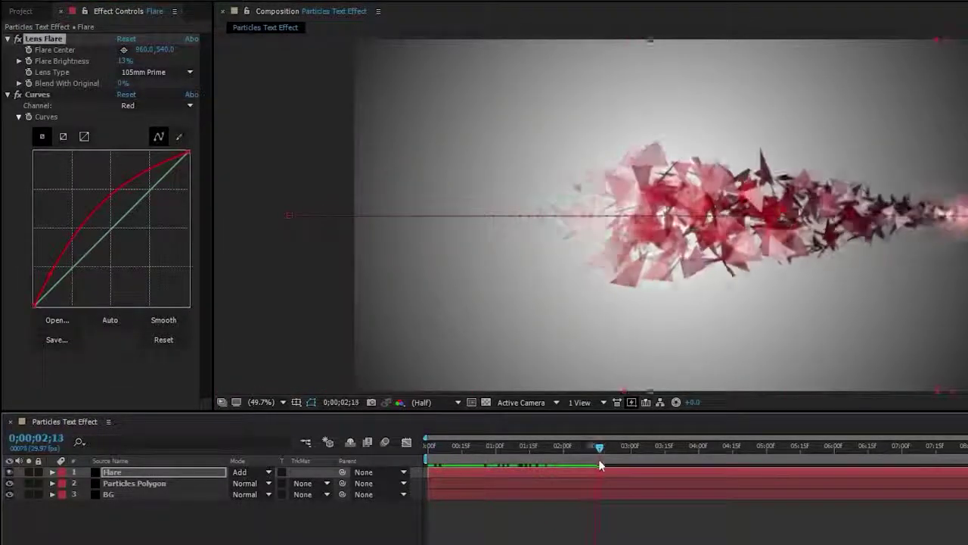
Create a white 1920 x 1080 px solid layer named White Solid 1
right_click(162, 523)
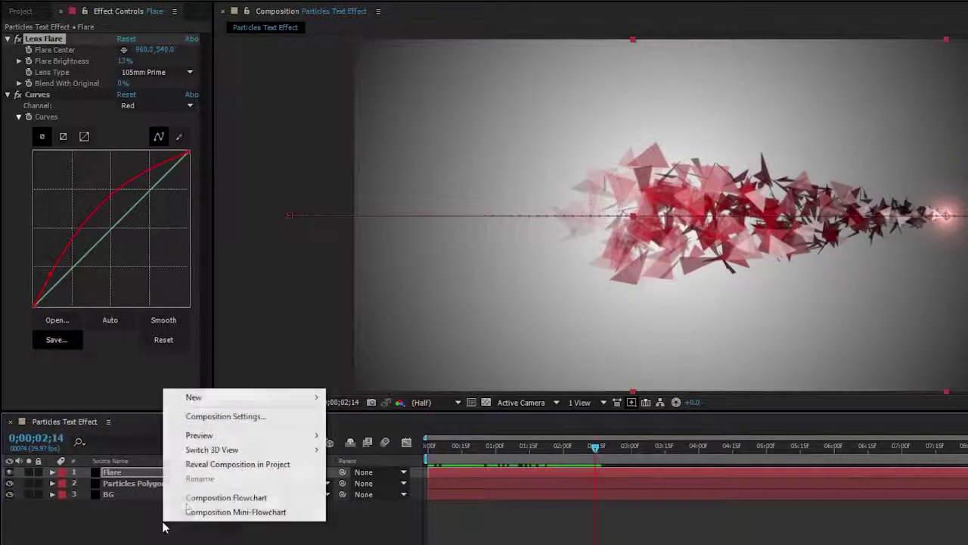
mouse_move(243, 401)
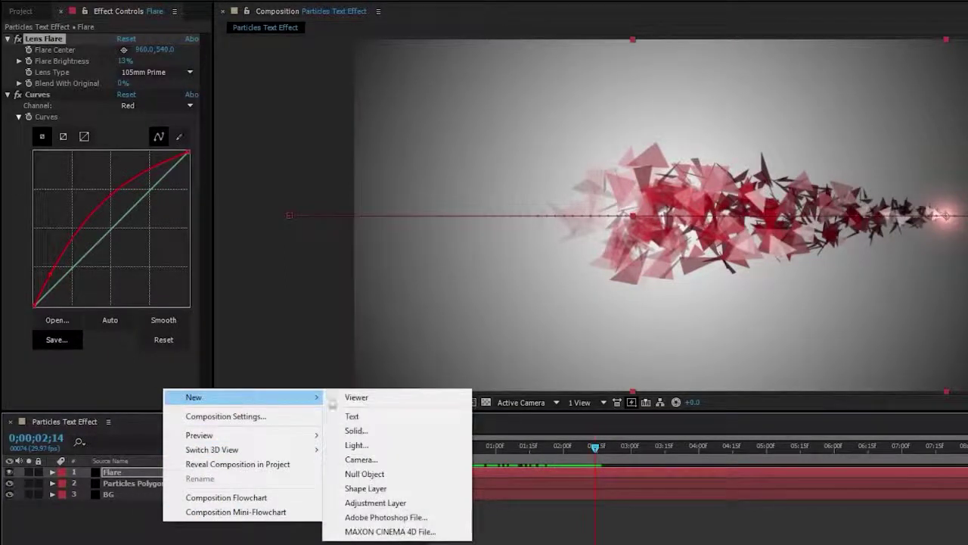
left_click(389, 438)
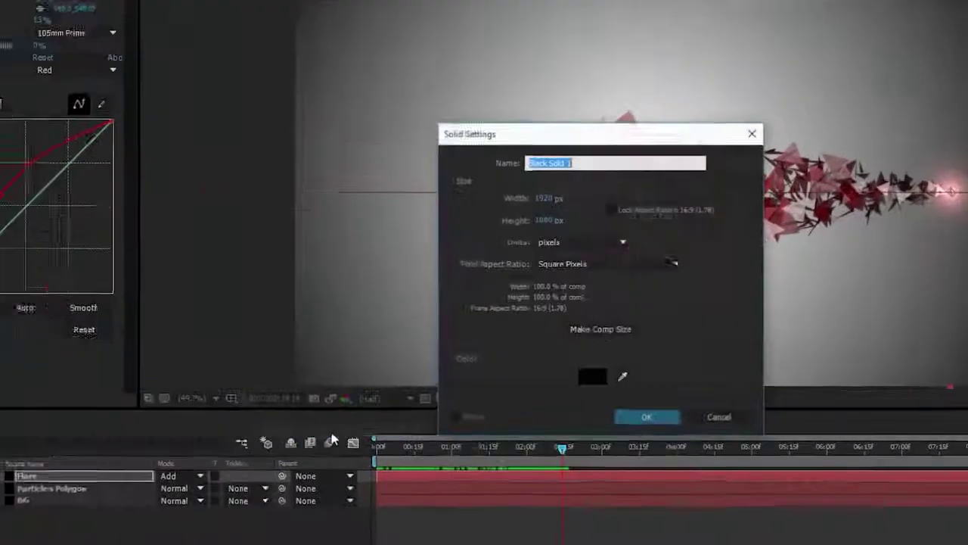
left_click(463, 350)
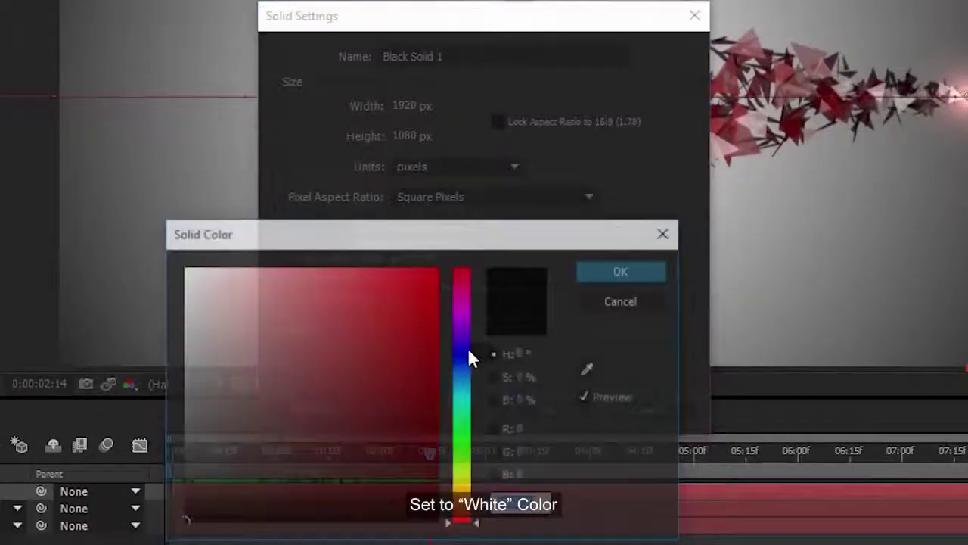
left_click(264, 318)
left_click(186, 268)
left_click(615, 268)
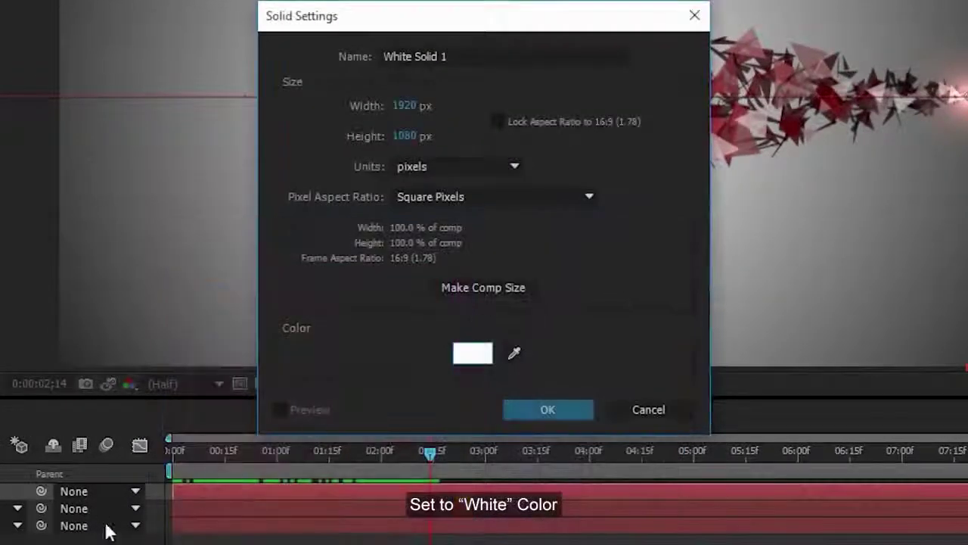
left_click(541, 409)
Add a new empty text layer above the white solid
right_click(62, 342)
mouse_move(213, 361)
left_click(403, 385)
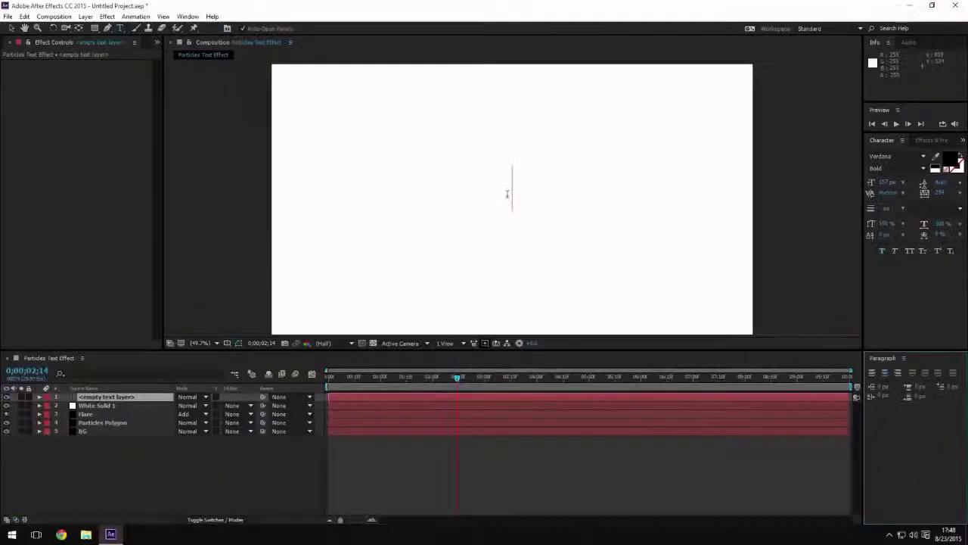
Enter "TEXT" in the new text layer and move it to the centre of the frame
type("Te")
key("BackSpace")
type("EXT")
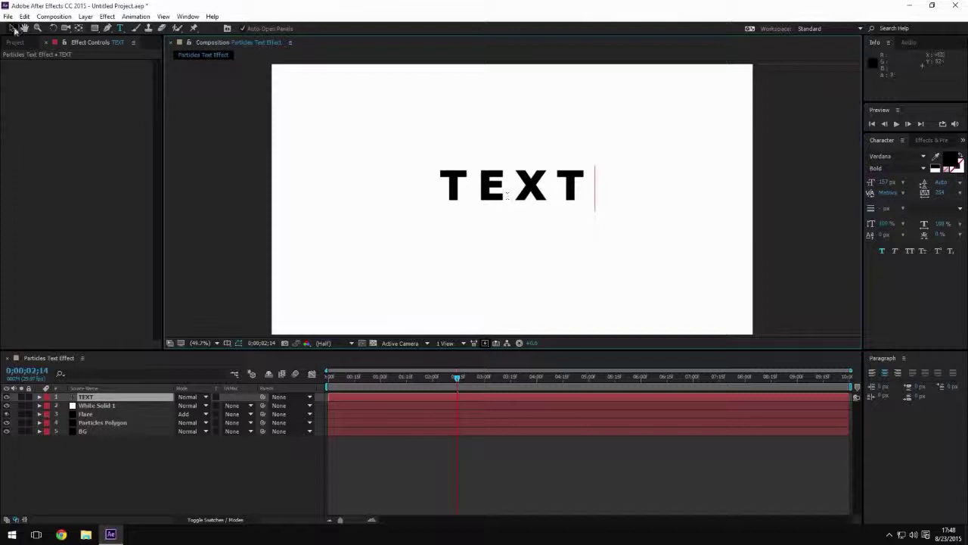
left_click_drag(507, 195, 512, 214)
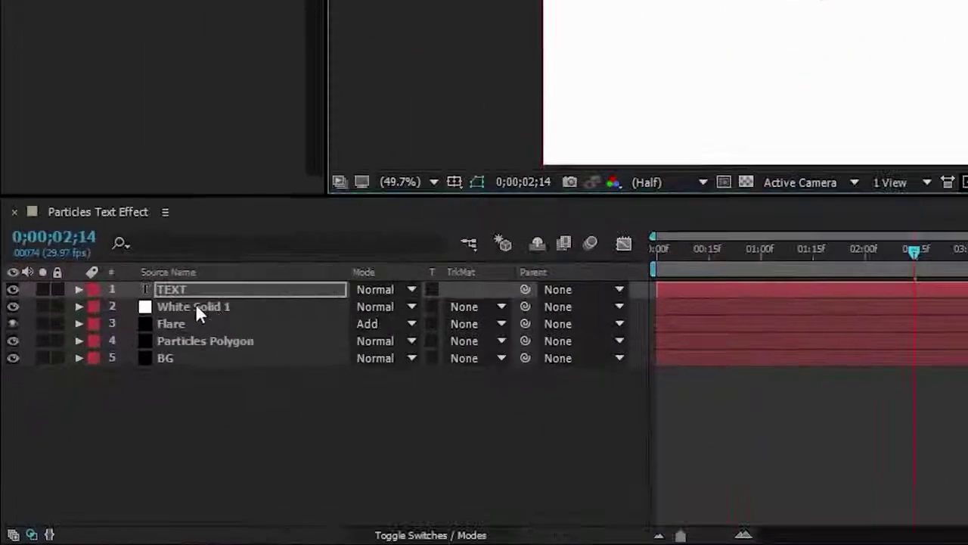
Pre-compose the TEXT and White Solid 1 layers together into a composition named TEXT
left_click(214, 405, "ctrl")
left_click(227, 305, "ctrl")
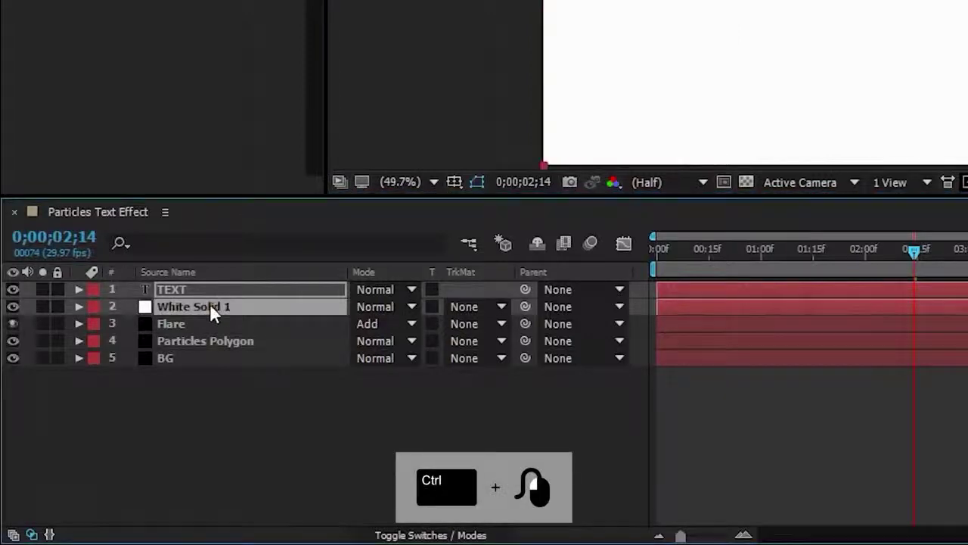
right_click(211, 305)
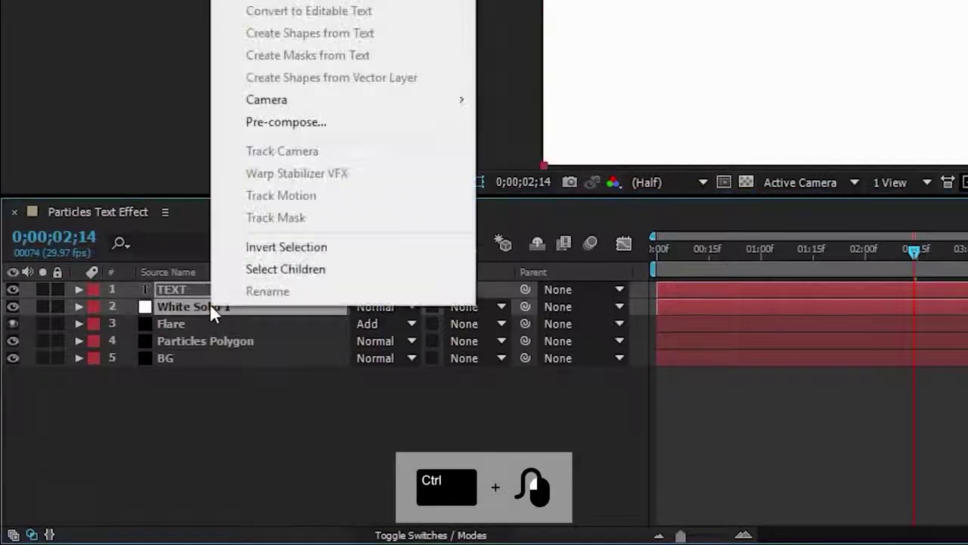
left_click(300, 132)
type("TEXT")
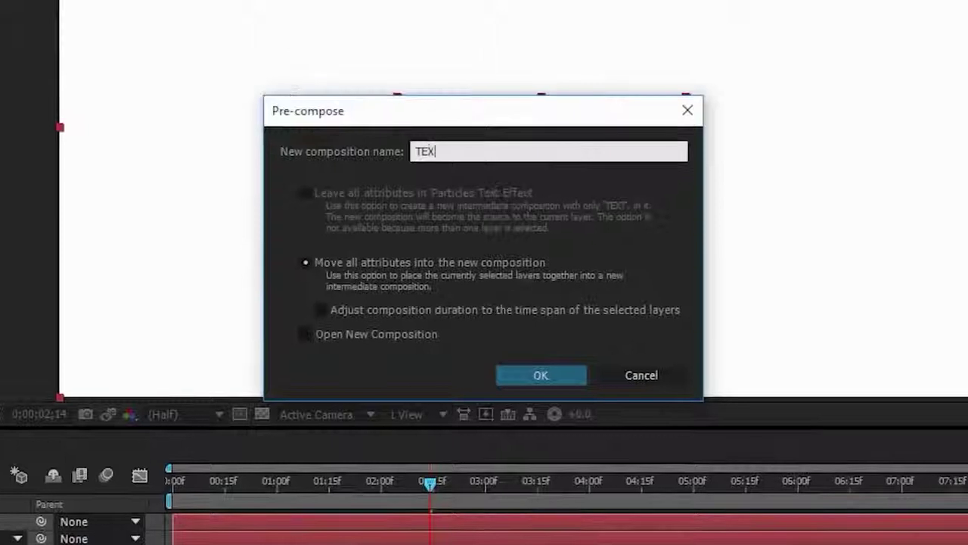
left_click(539, 376)
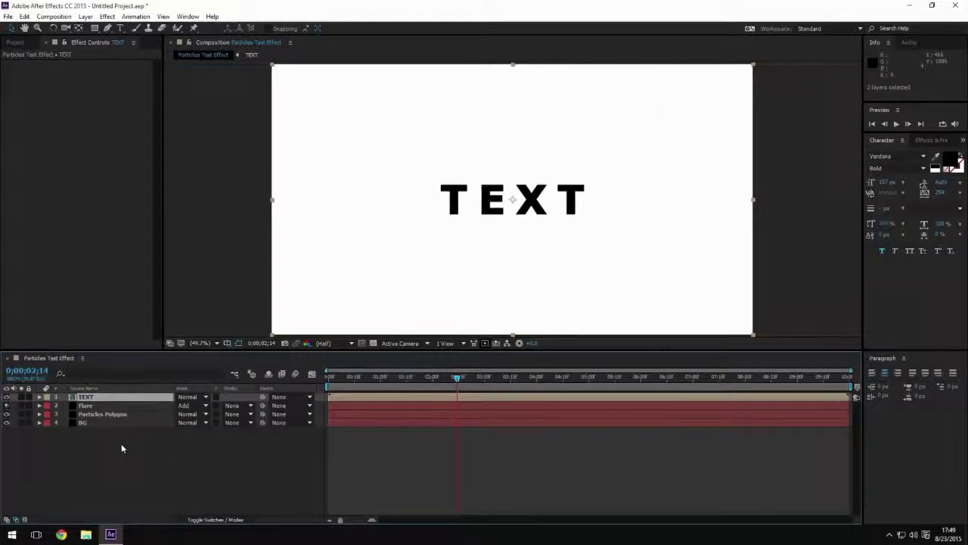
Create a black 1920 x 1080 px solid layer named Particles Inside Text
right_click(121, 443)
mouse_move(177, 351)
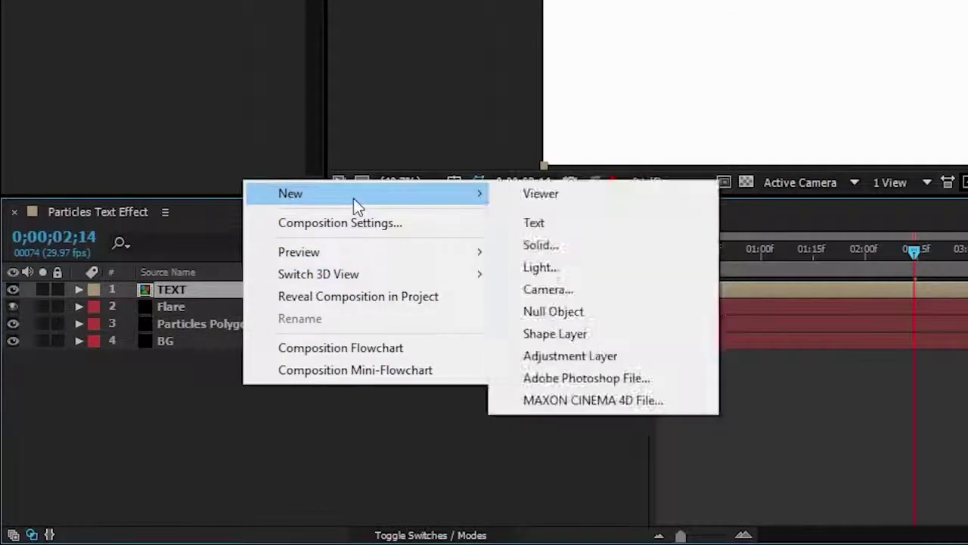
left_click(567, 241)
type("Particles Inside Text")
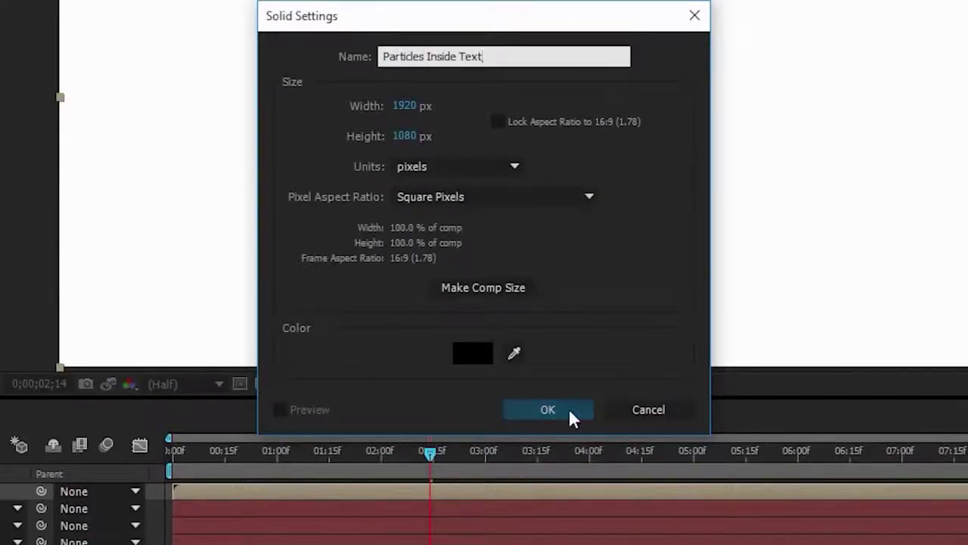
left_click(473, 353)
left_click(615, 301)
left_click(549, 409)
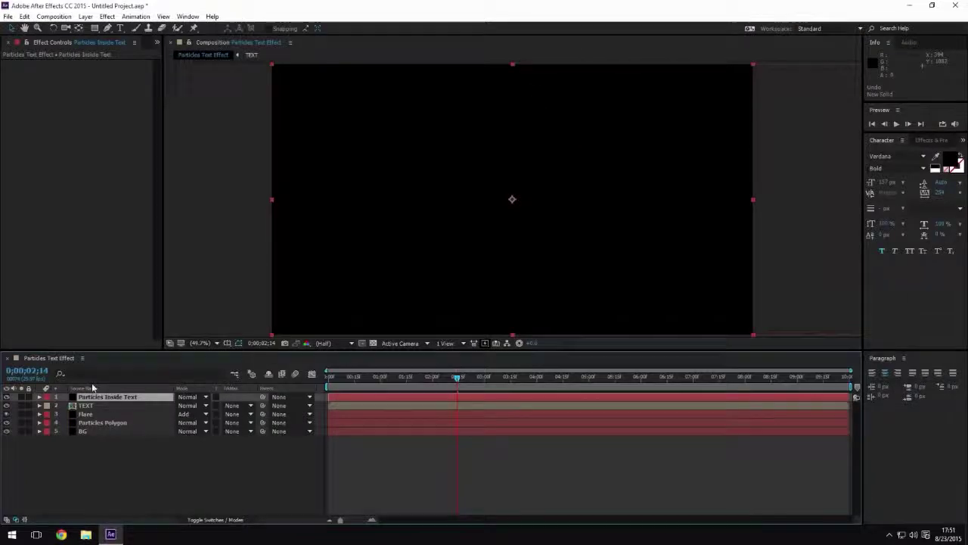
Apply CC Particle Systems II to the Particles Inside Text layer with Birth Rate 100 and Longevity 10 seconds
left_click(106, 15)
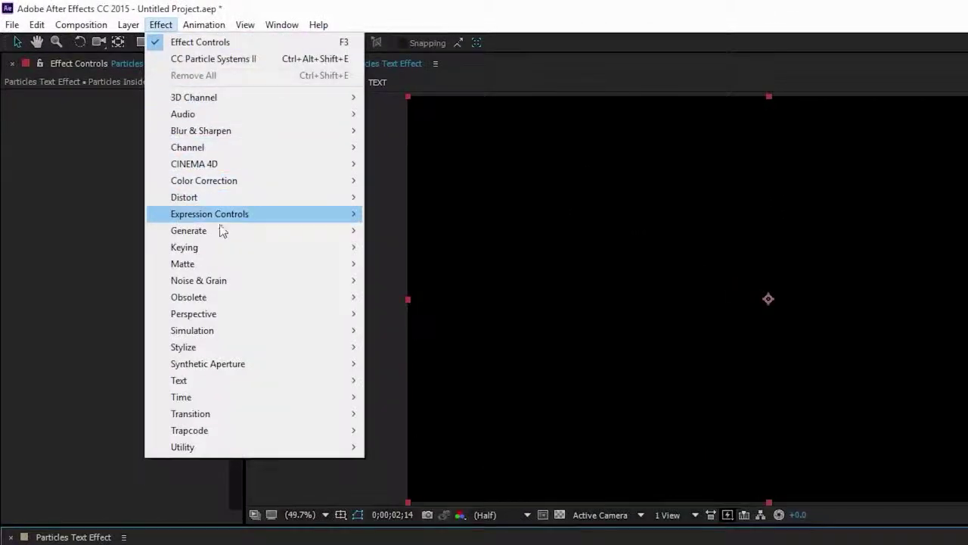
mouse_move(252, 330)
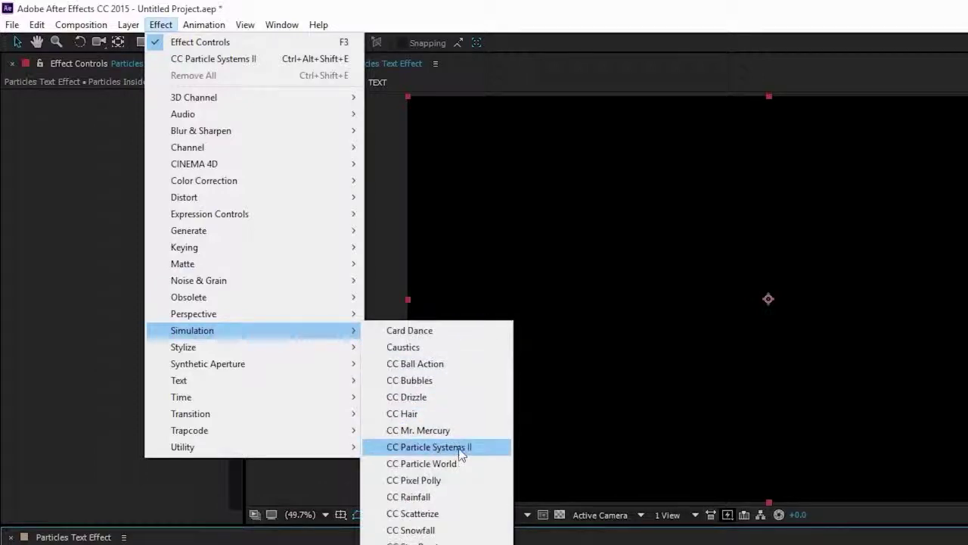
left_click(461, 447)
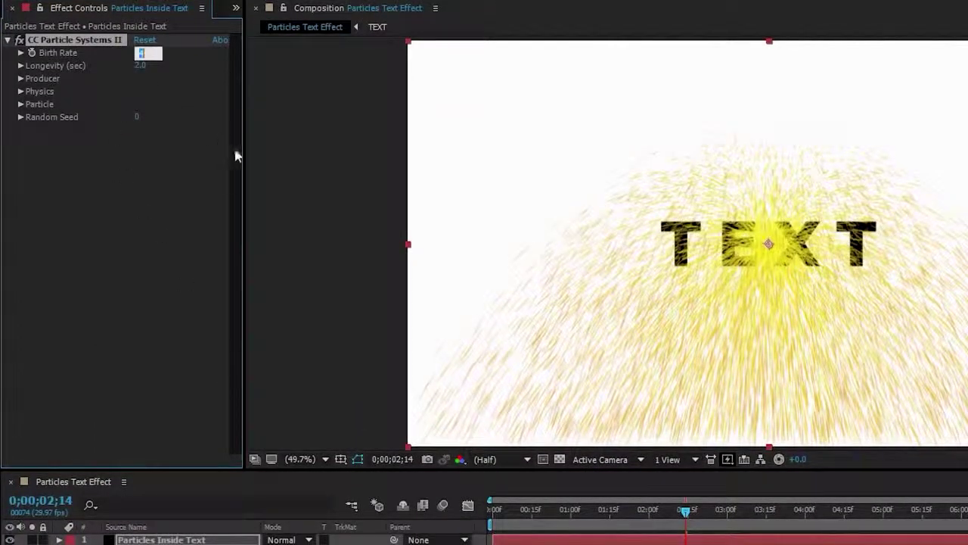
type("00")
key("Return")
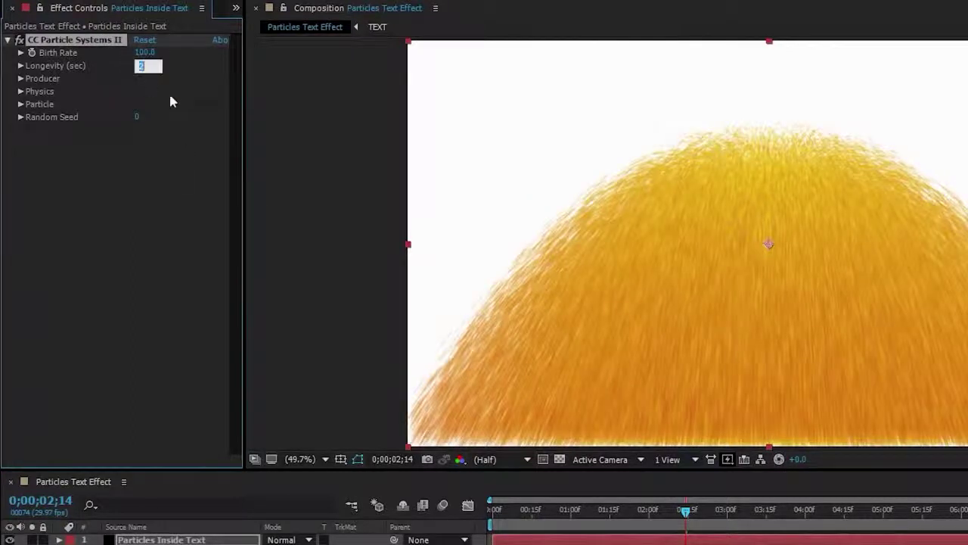
type("10")
key("Return")
Set the particle producer's Radius X to 250 and Radius Y to 220
left_click(21, 79)
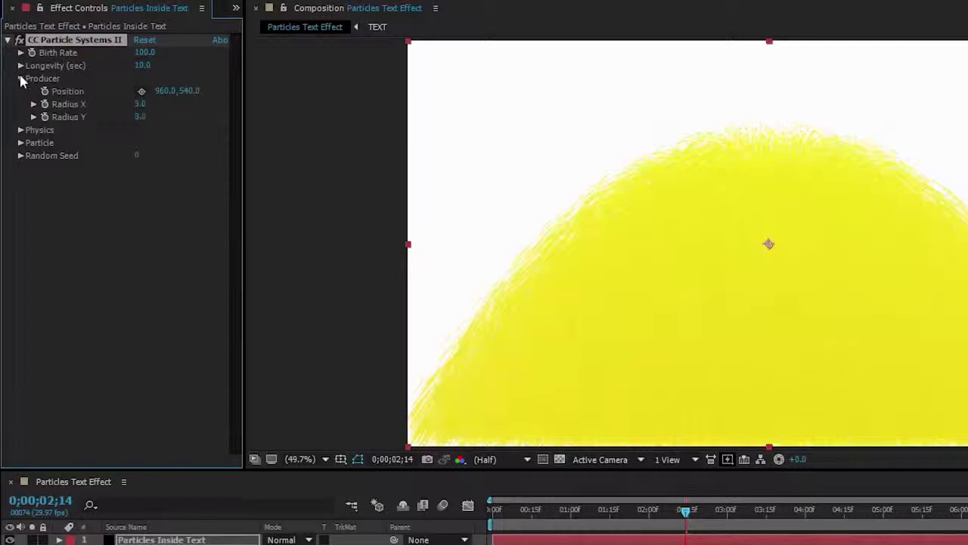
left_click(141, 105)
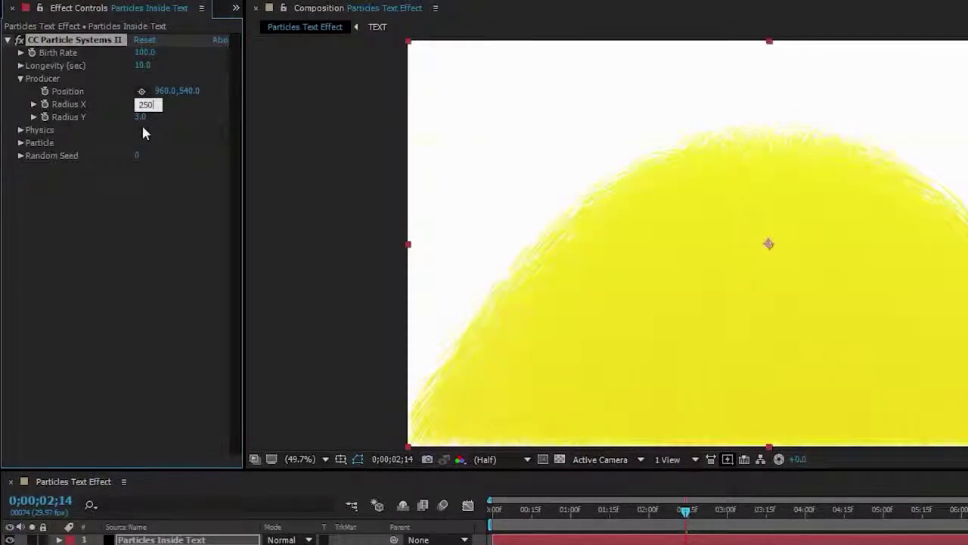
key("Return")
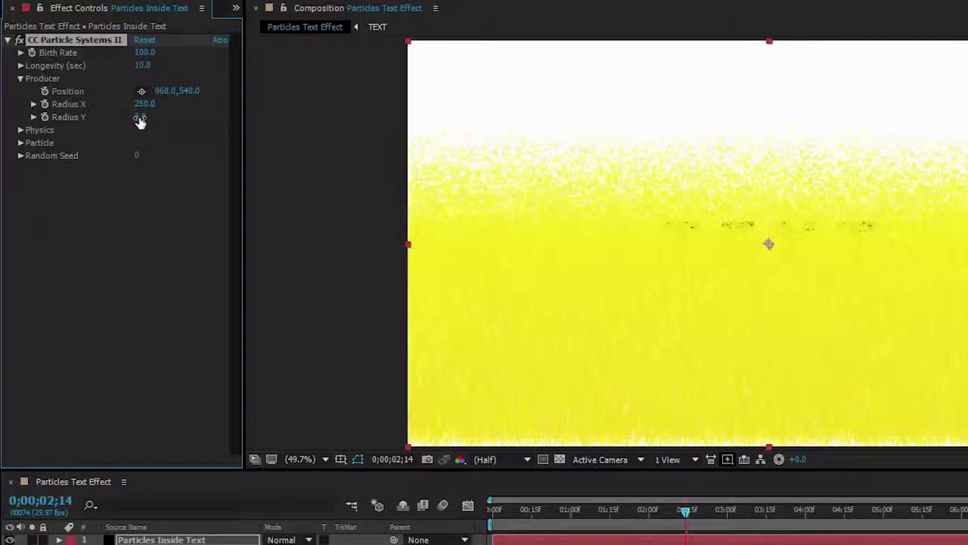
left_click(140, 118)
key("Return")
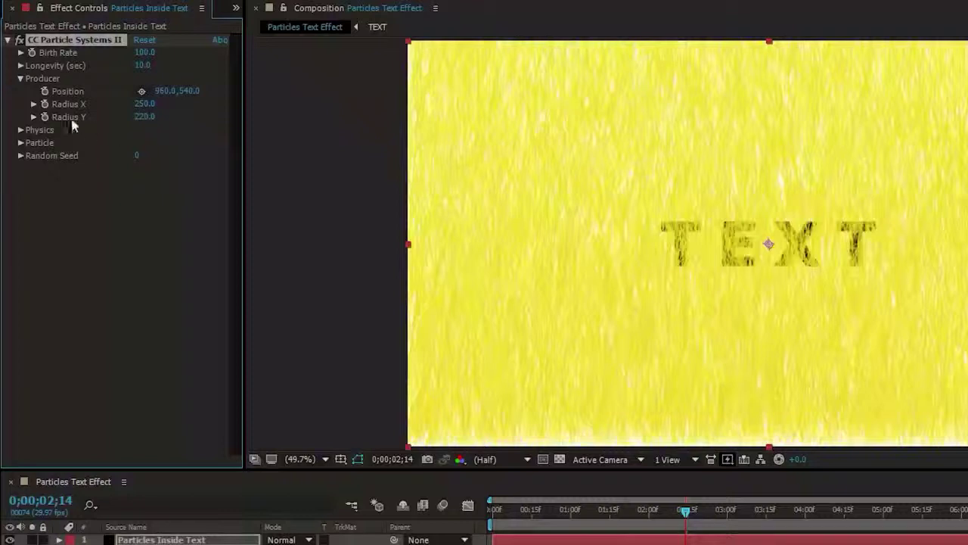
In the particle physics settings, set Velocity and Gravity to 0 and Direction to 100°
left_click(21, 78)
left_click(20, 91)
left_click(140, 117)
type("0")
key("Return")
left_click(139, 143)
type("0")
key("Return")
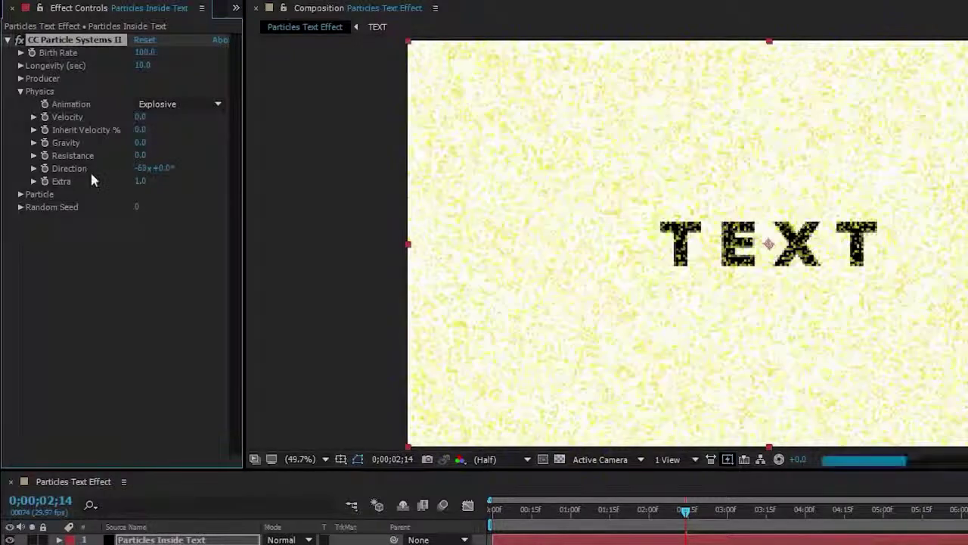
left_click(140, 168)
type("100")
key("Return")
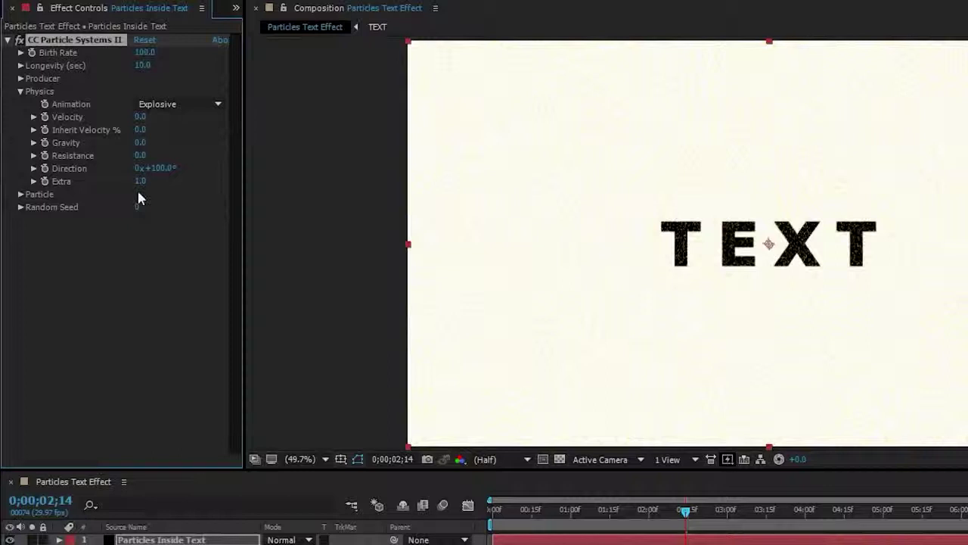
Set the particle type to TriPolygon with Birth Size 0.22, Death Size 0.71 and Size Variation 100%
left_click(20, 91)
left_click(22, 107)
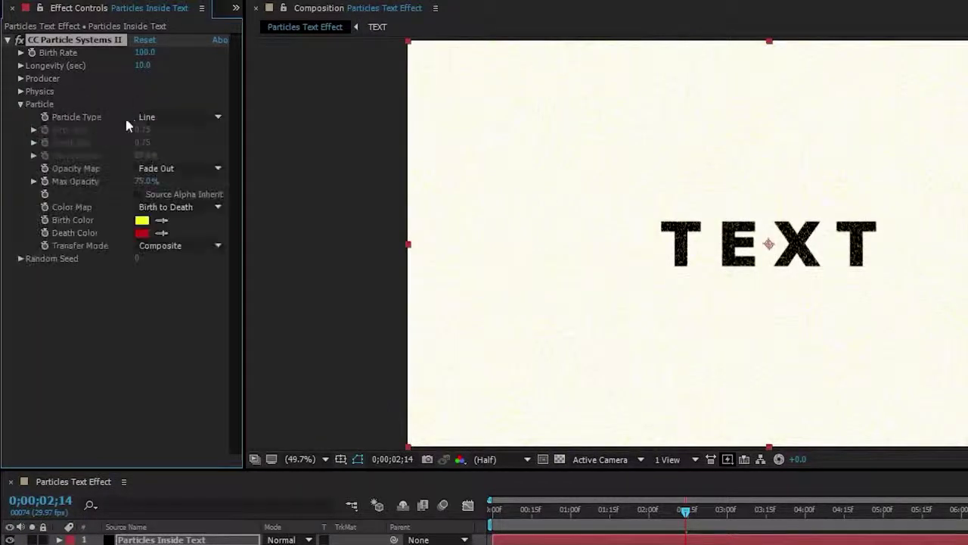
left_click(166, 117)
left_click(185, 259)
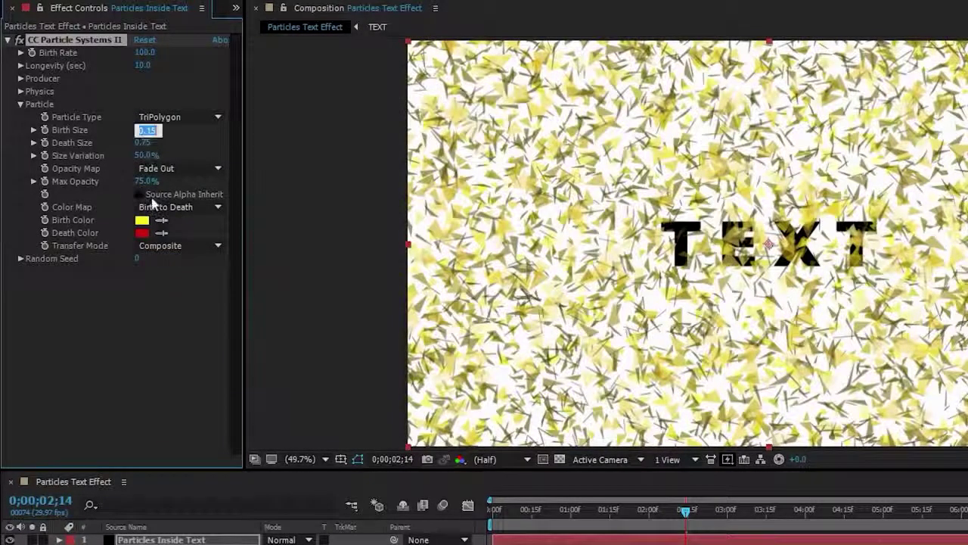
key("Return")
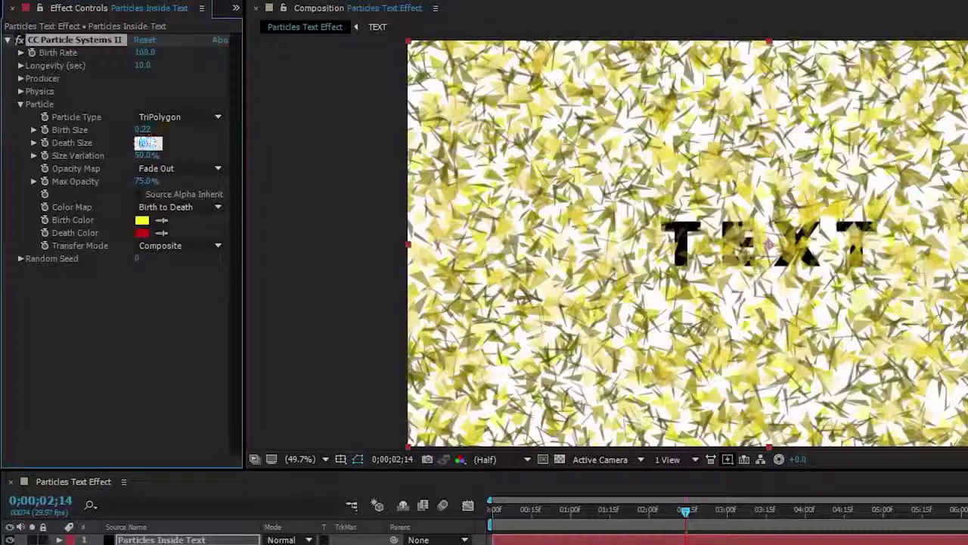
type("0.35")
key("Return")
left_click_drag(150, 163, 297, 158)
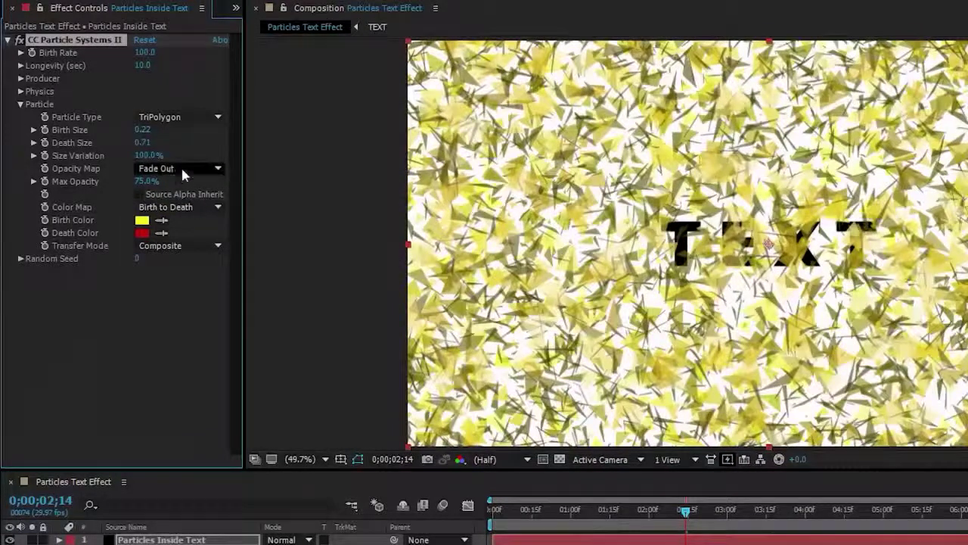
Set the particles' Opacity Map to Fade In, Color Map to Origin to Death and Transfer Mode to Screen
left_click(182, 171)
left_click(184, 236)
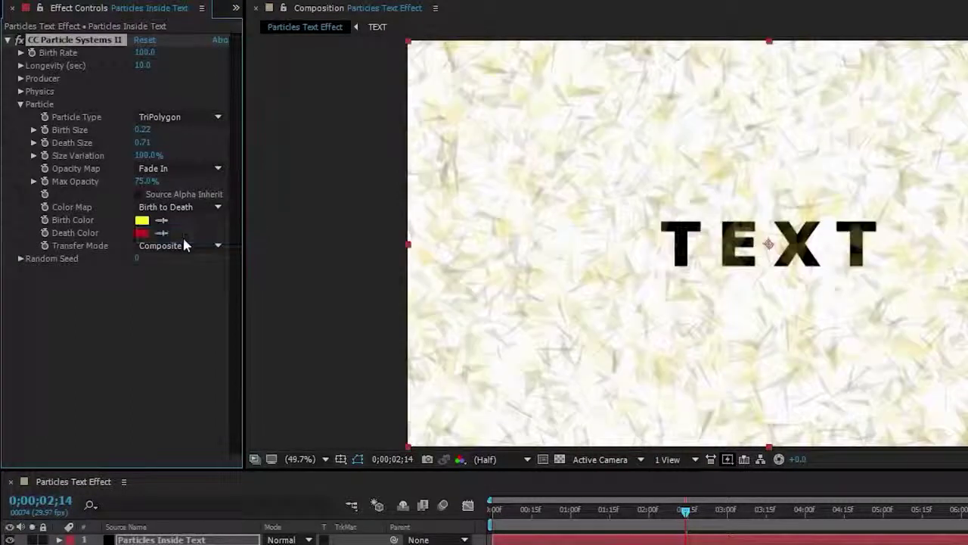
left_click(174, 210)
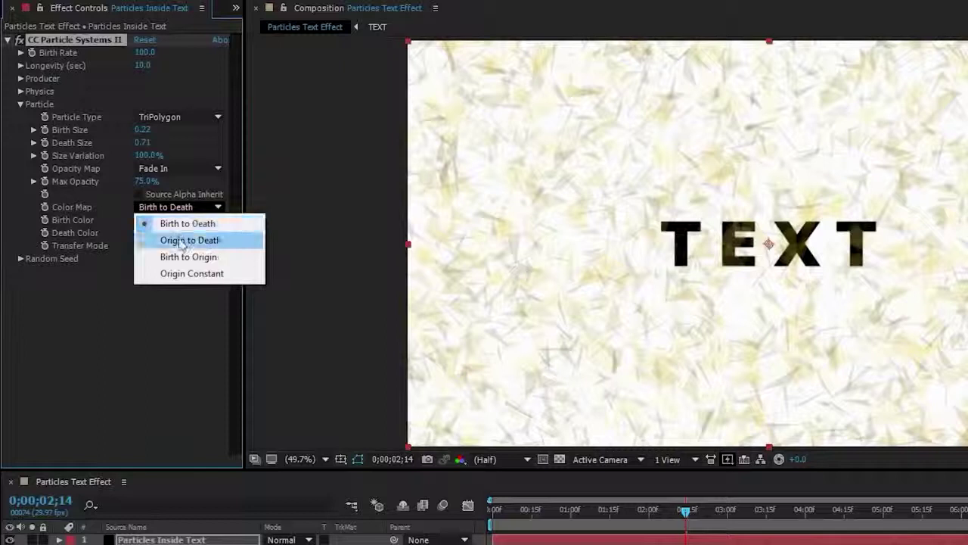
left_click(182, 241)
left_click(179, 247)
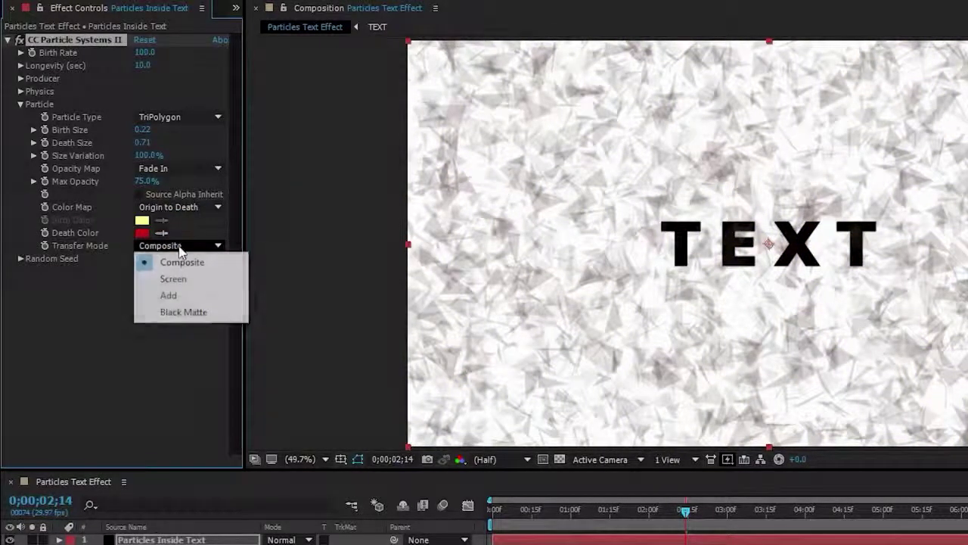
left_click(174, 279)
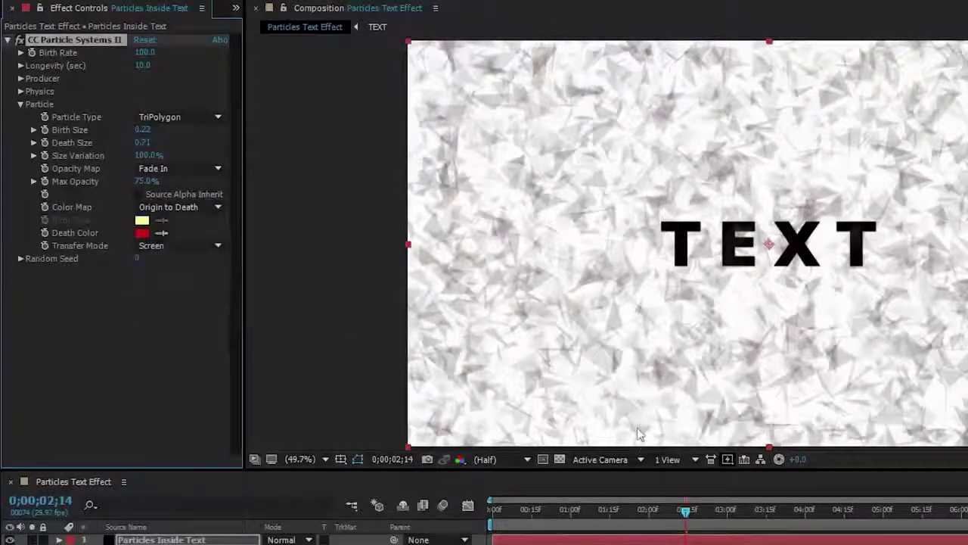
Check the particles at 0;00;09;14, set Size Variation to 50%, and move the current time to 0;00;05;26
left_click_drag(685, 510, 816, 402)
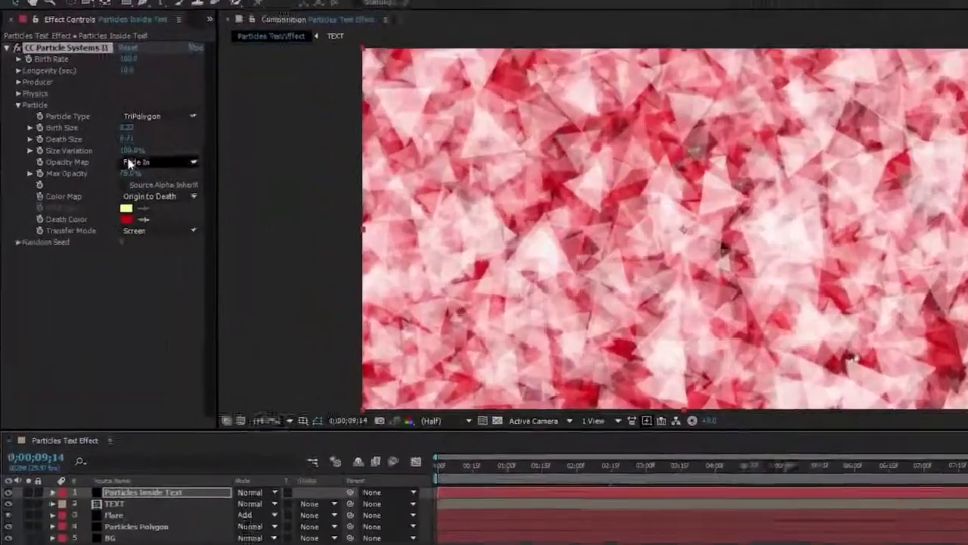
left_click(98, 141)
type("80")
key("Return")
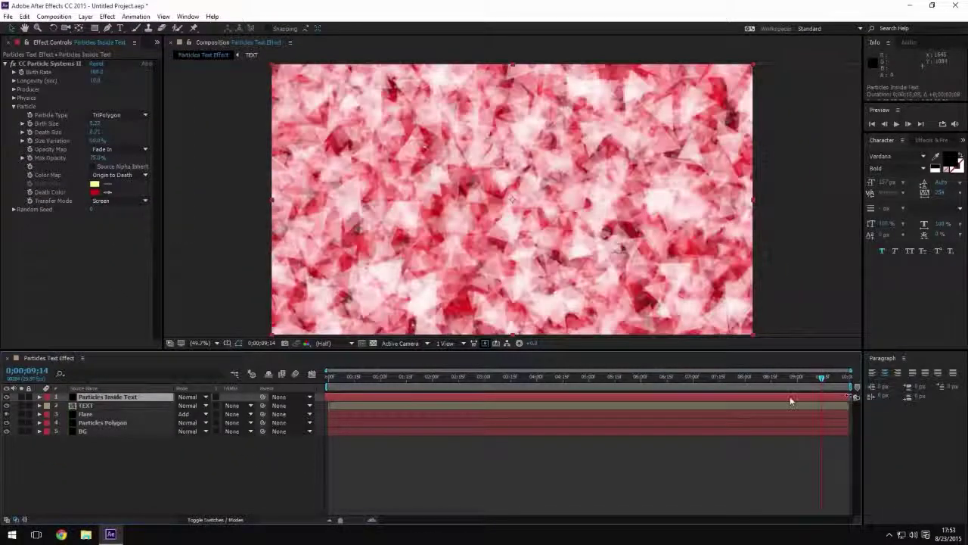
left_click_drag(820, 378, 634, 377)
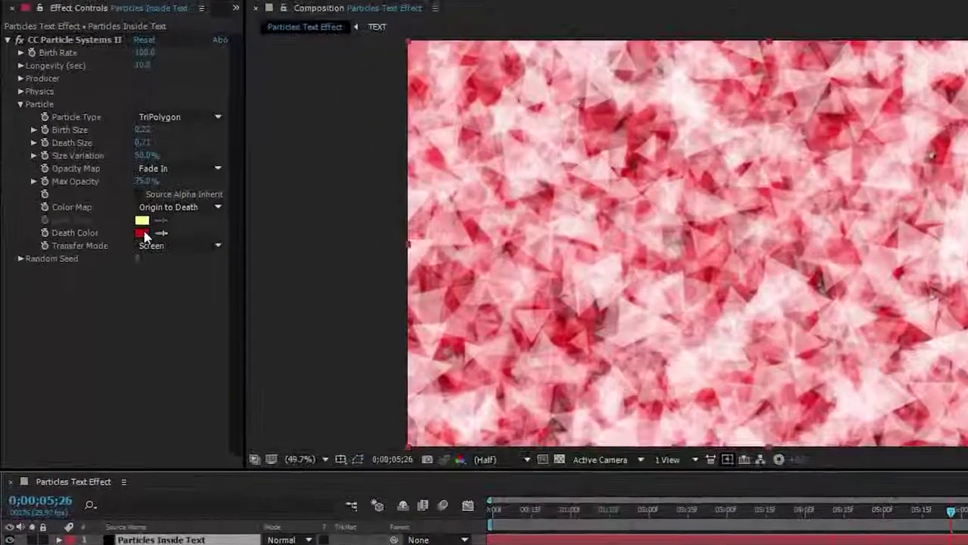
left_click(94, 192)
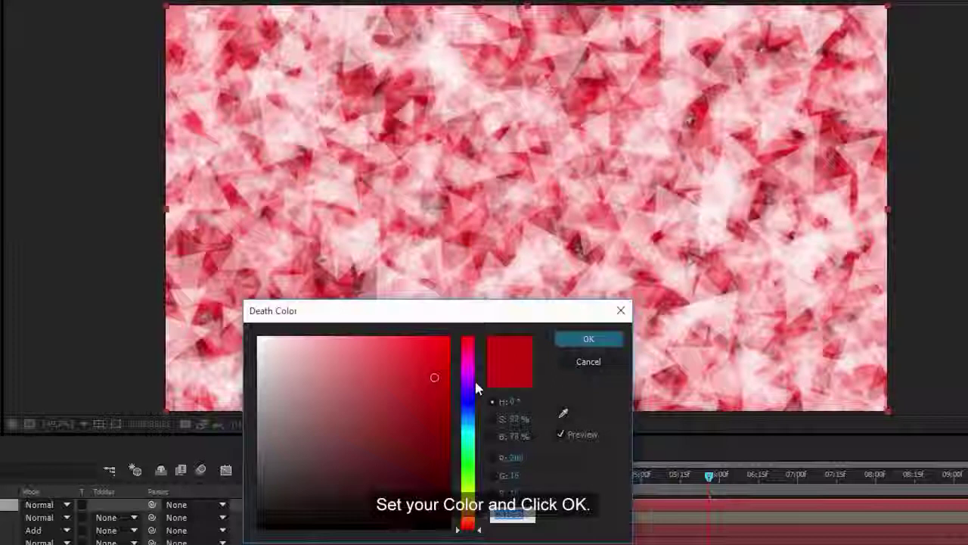
left_click_drag(474, 378, 469, 503)
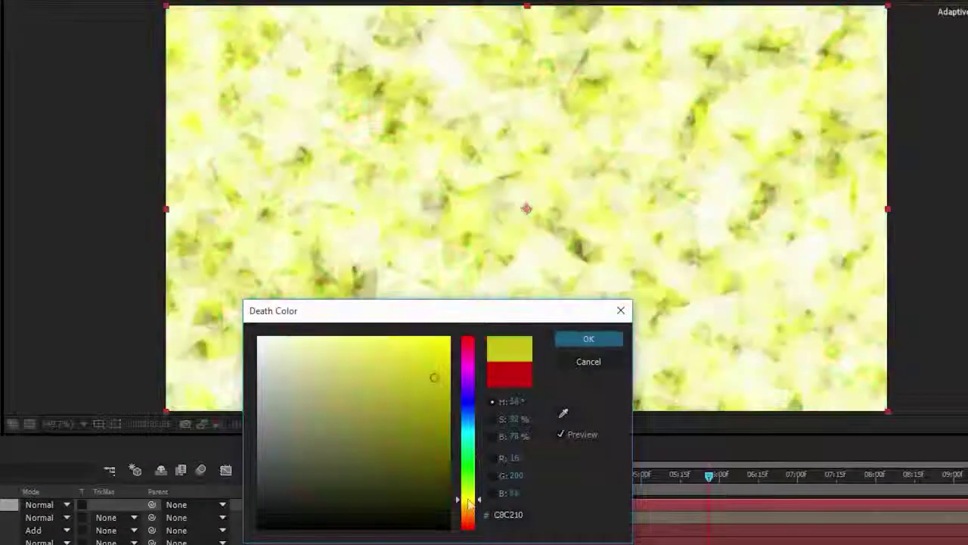
left_click(589, 362)
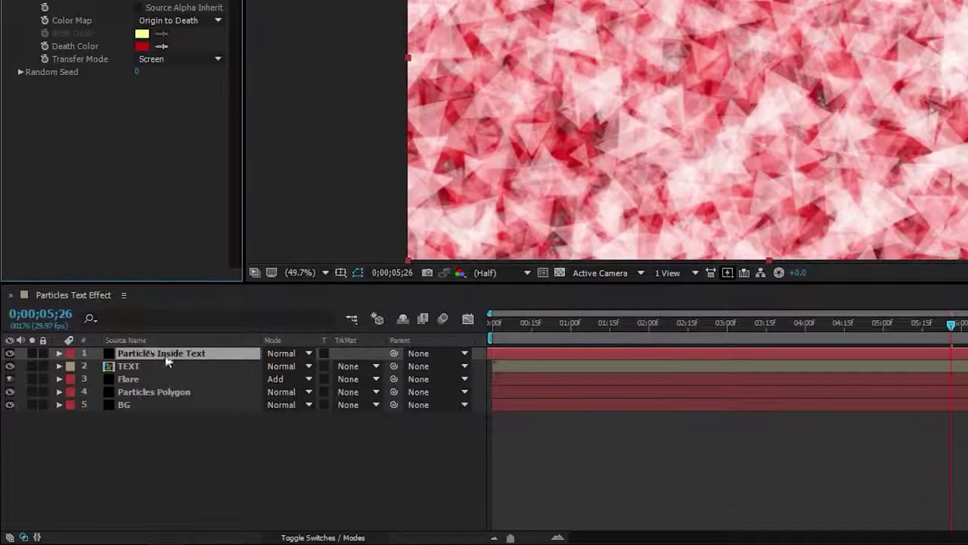
Place the Particles Inside Text layer below TEXT, give it a Luma Inverted Matte from TEXT, and move to 0;00;01;28
left_click_drag(166, 359, 167, 369)
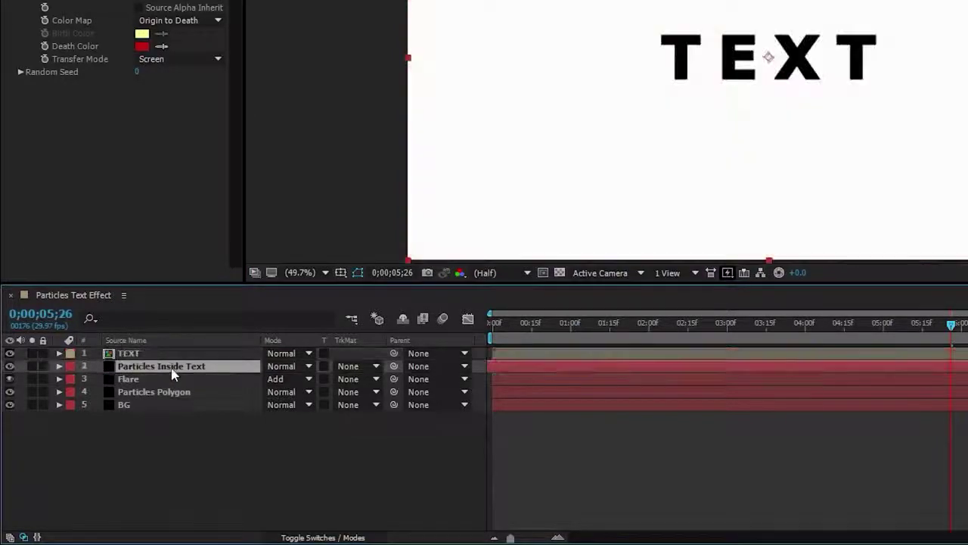
left_click(358, 370)
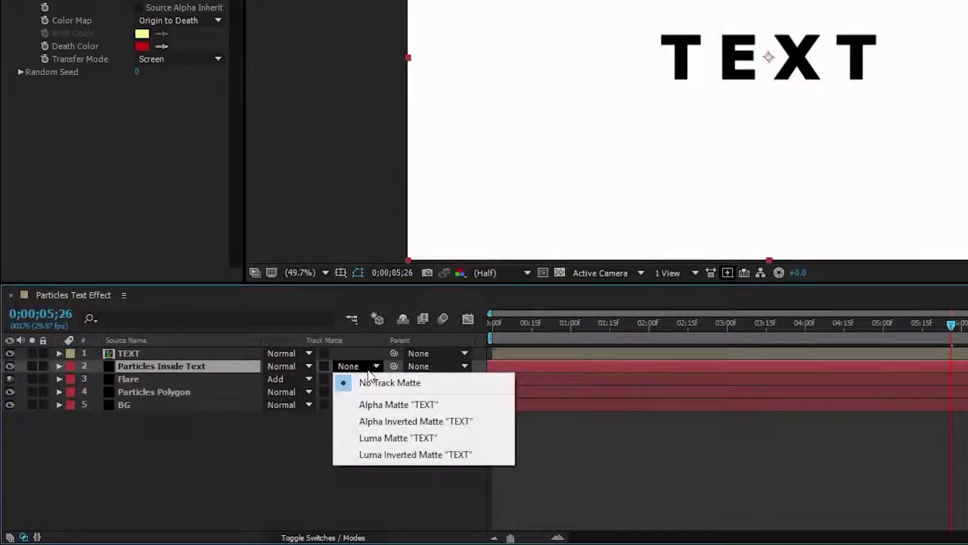
left_click(401, 455)
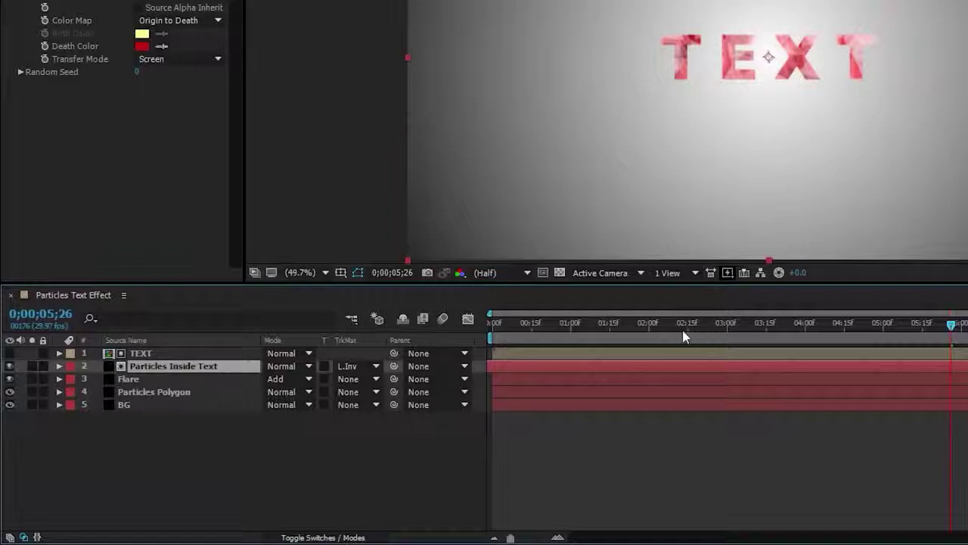
left_click_drag(917, 327, 646, 340)
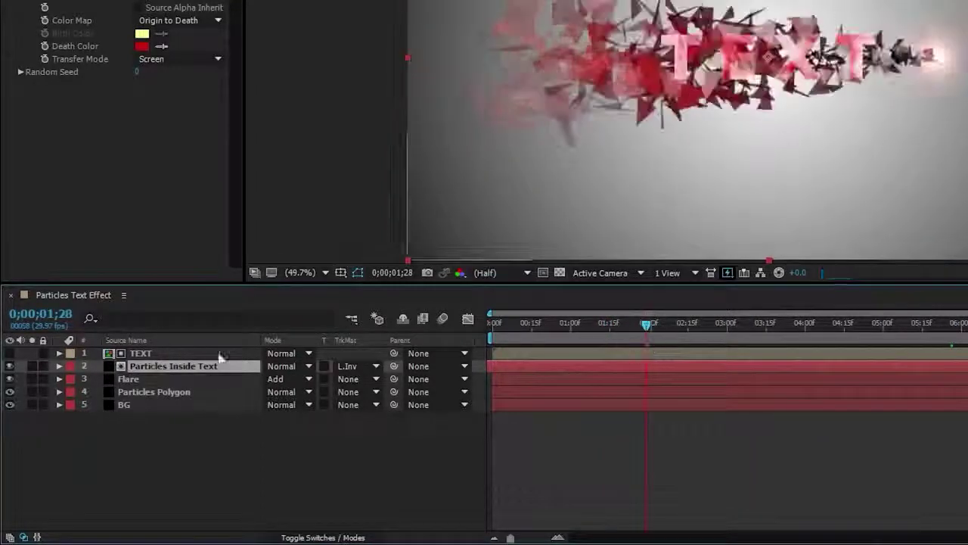
Pre-compose the TEXT and Particles Inside Text layers, place the pre-comp below Particles Polygon, and move to 0;00;03;00
left_click(152, 356, "ctrl")
right_click(155, 355)
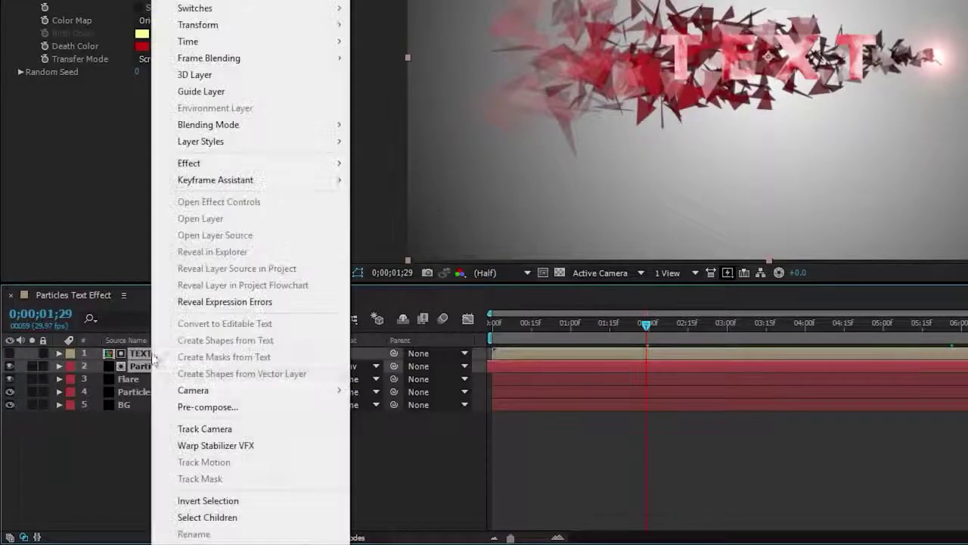
left_click(238, 407)
left_click(780, 245)
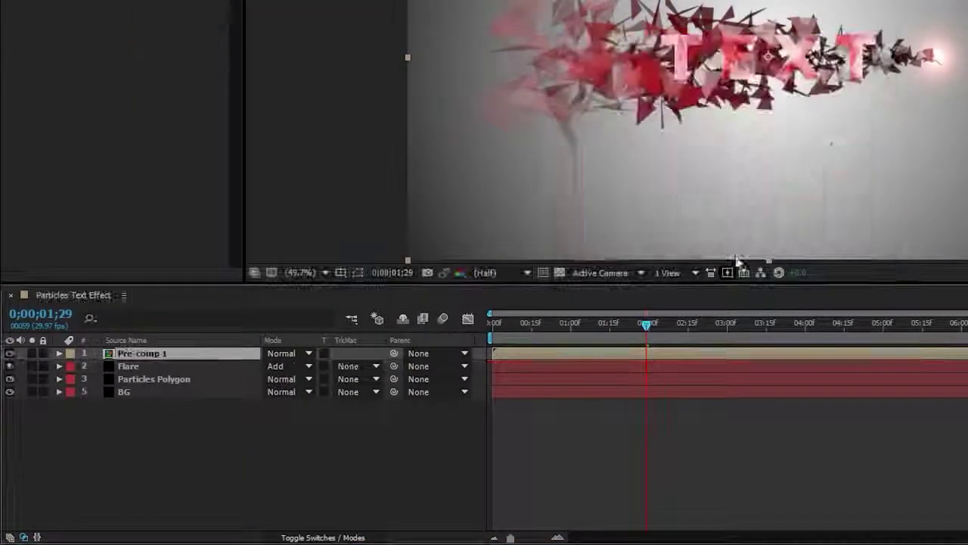
left_click_drag(160, 362, 156, 383)
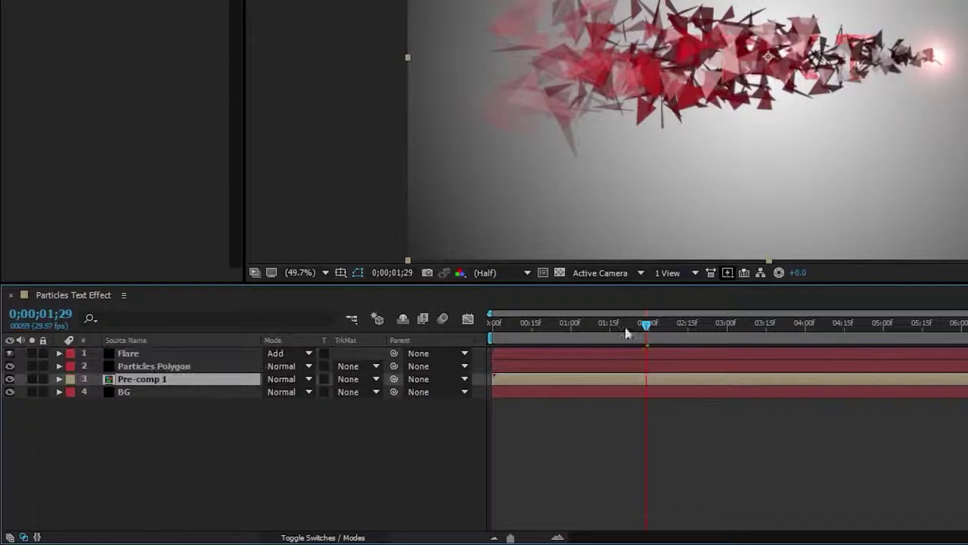
left_click_drag(647, 327, 730, 337)
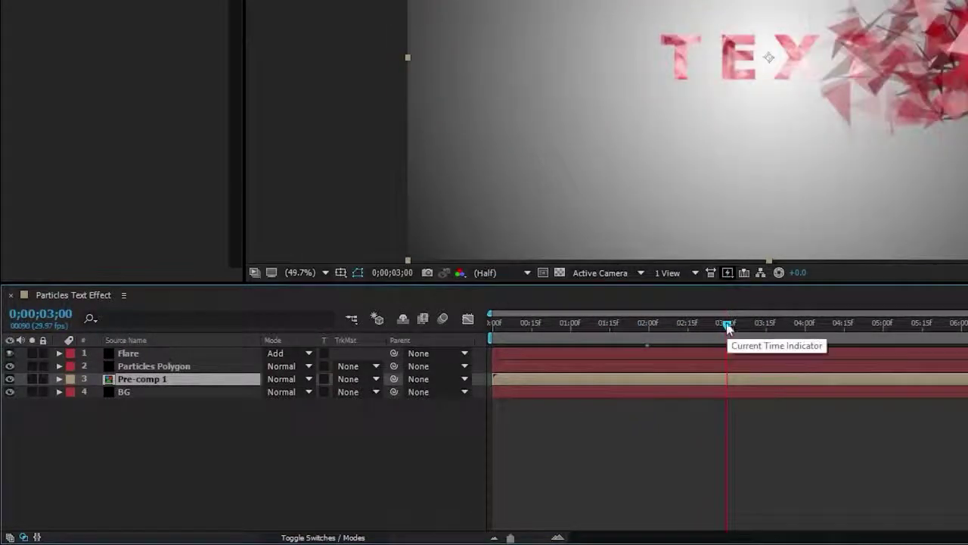
Duplicate the Particles Polygon layer and hide the upper copy
left_click(155, 368)
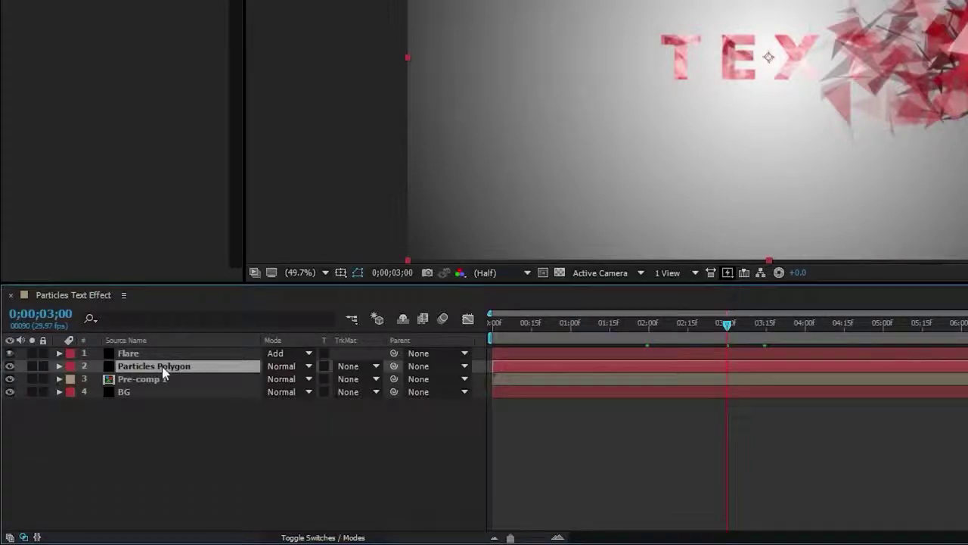
key("ctrl+d")
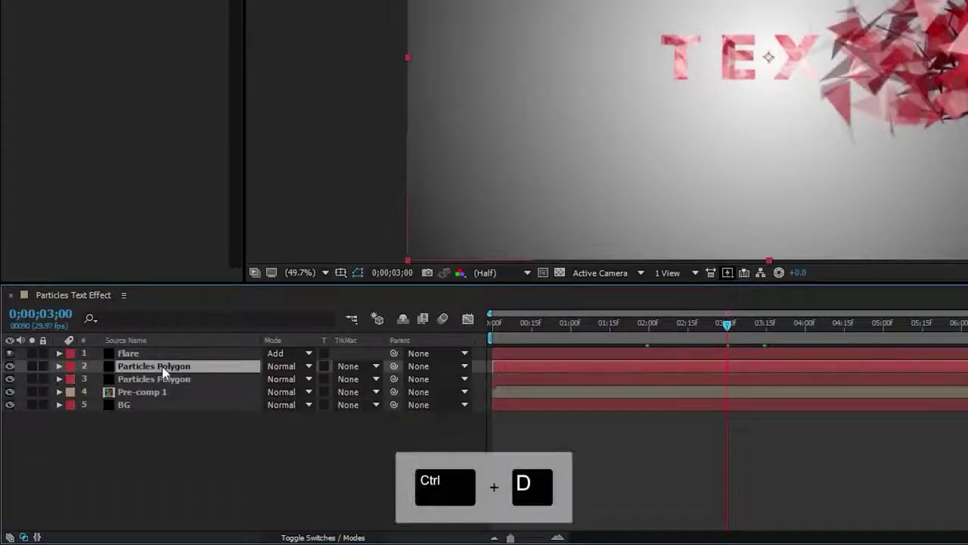
left_click(10, 367)
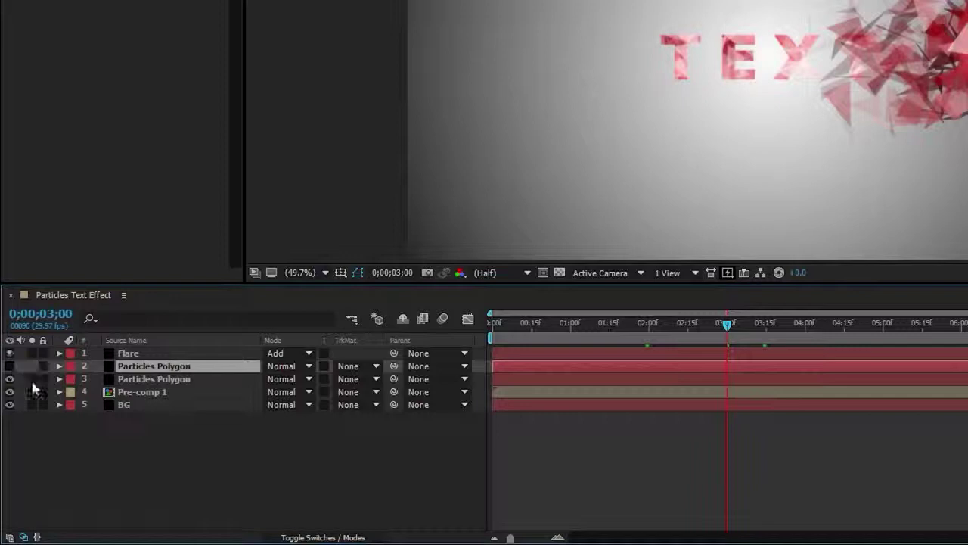
On the lower Particles Polygon layer, set the Color Map to Birth to Death with white birth and death colors
left_click(152, 379)
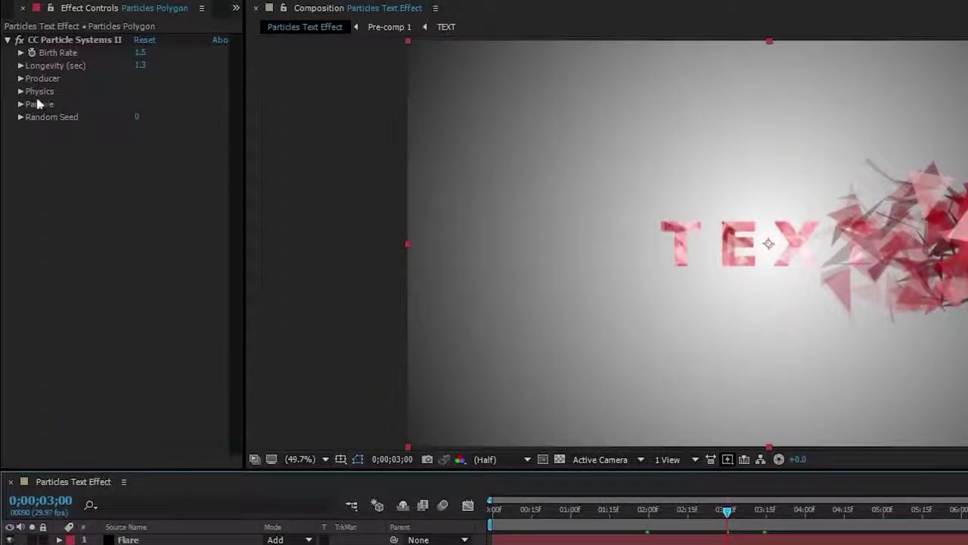
left_click(21, 104)
left_click(163, 211)
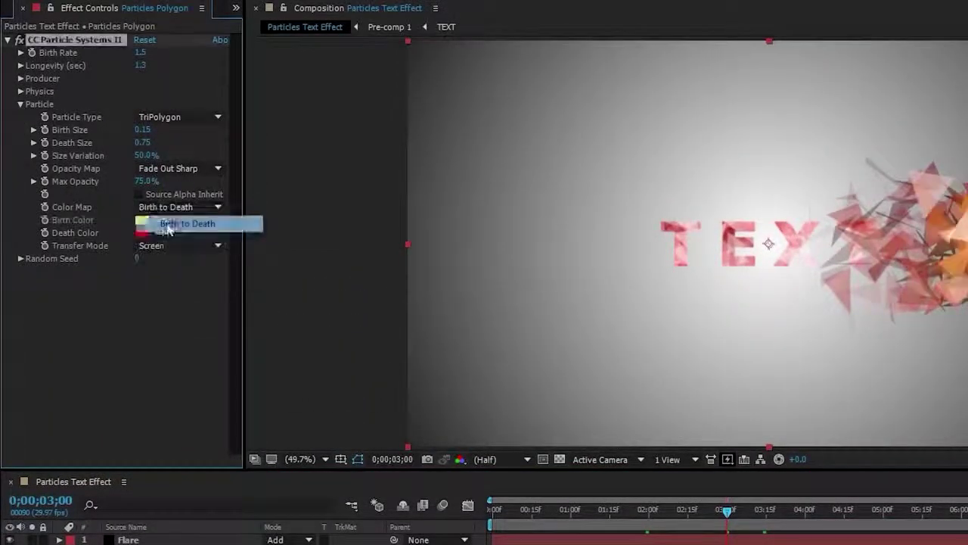
left_click(189, 222)
left_click(142, 220)
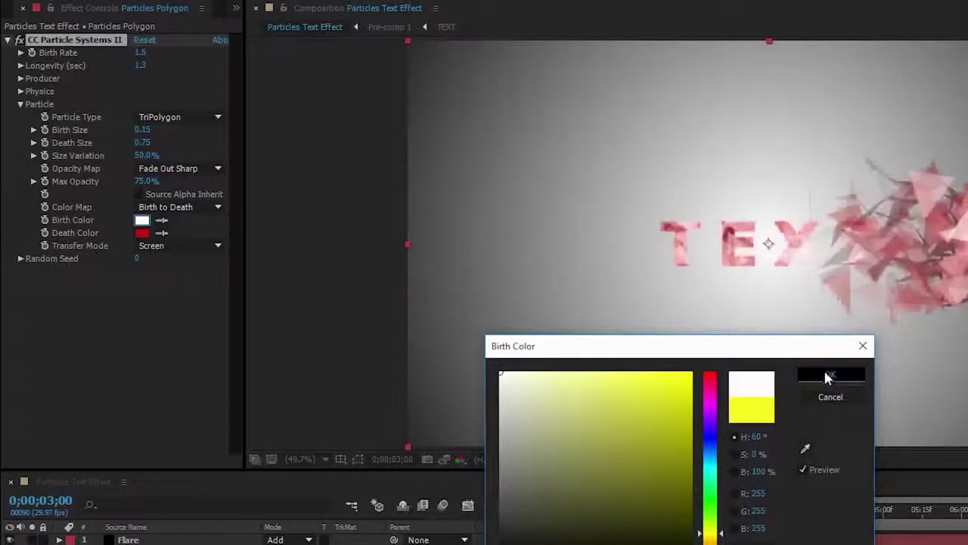
left_click(830, 375)
left_click(141, 232)
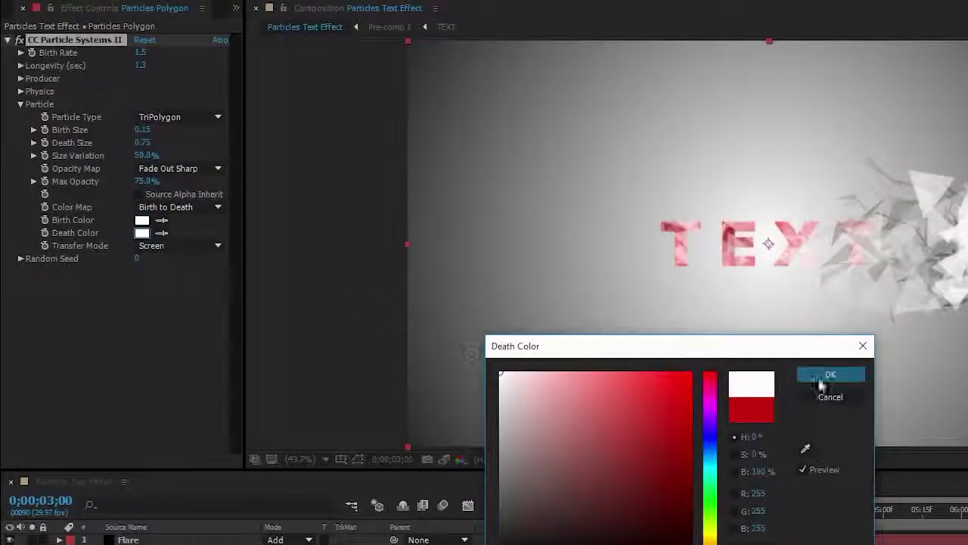
left_click(825, 378)
Set the particles' Opacity Map to Constant and Max Opacity to 100%
left_click(179, 168)
left_click(191, 185)
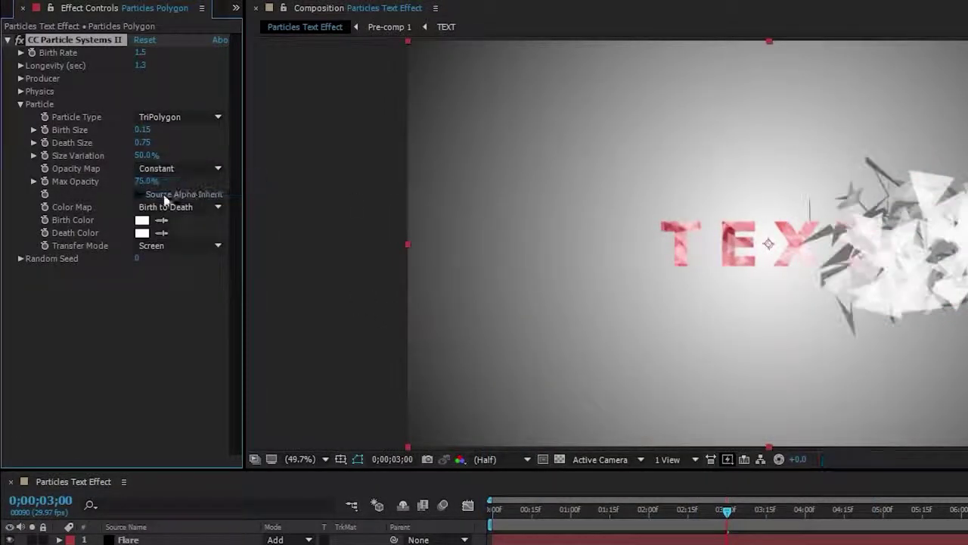
left_click_drag(143, 194, 182, 194)
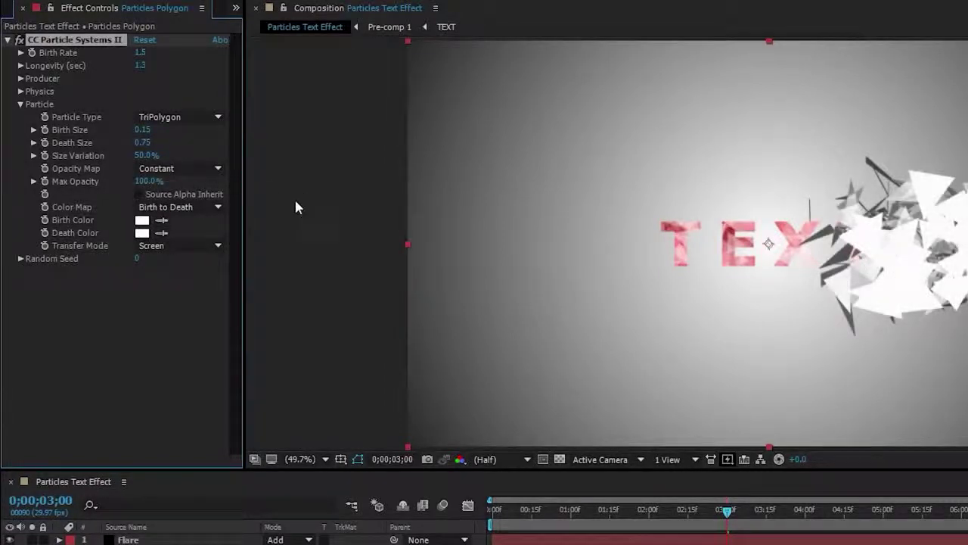
Try the Composite Transfer Mode on the white particles and return it to Screen
left_click(185, 245)
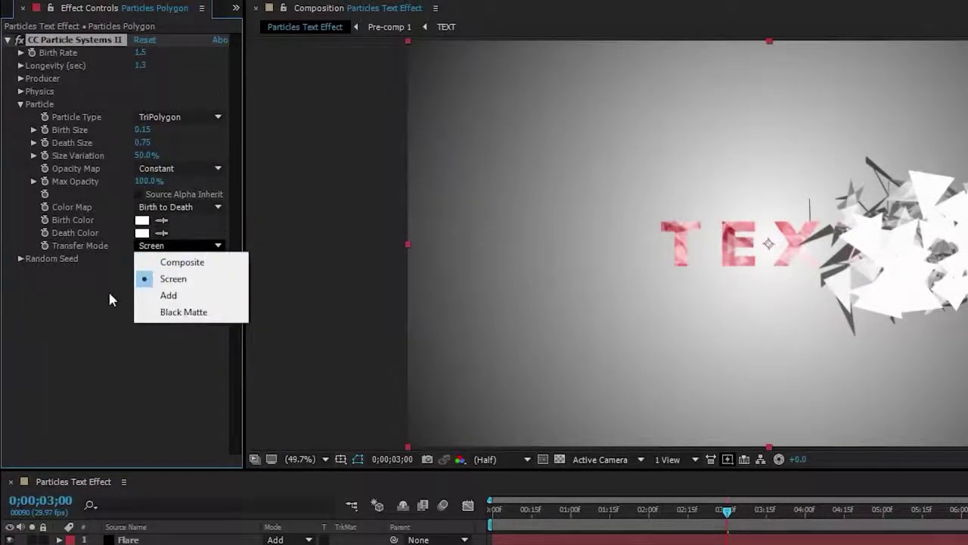
left_click(167, 262)
left_click(184, 245)
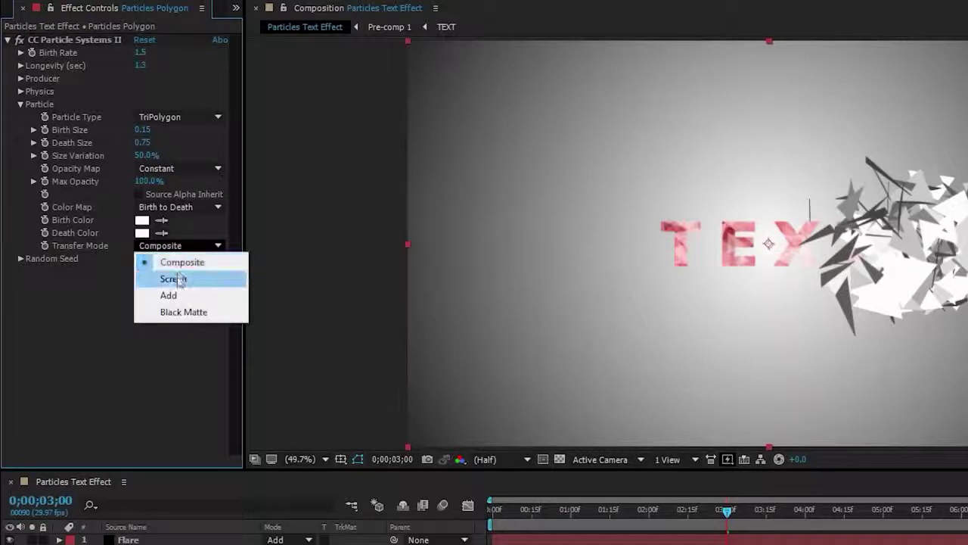
left_click(175, 280)
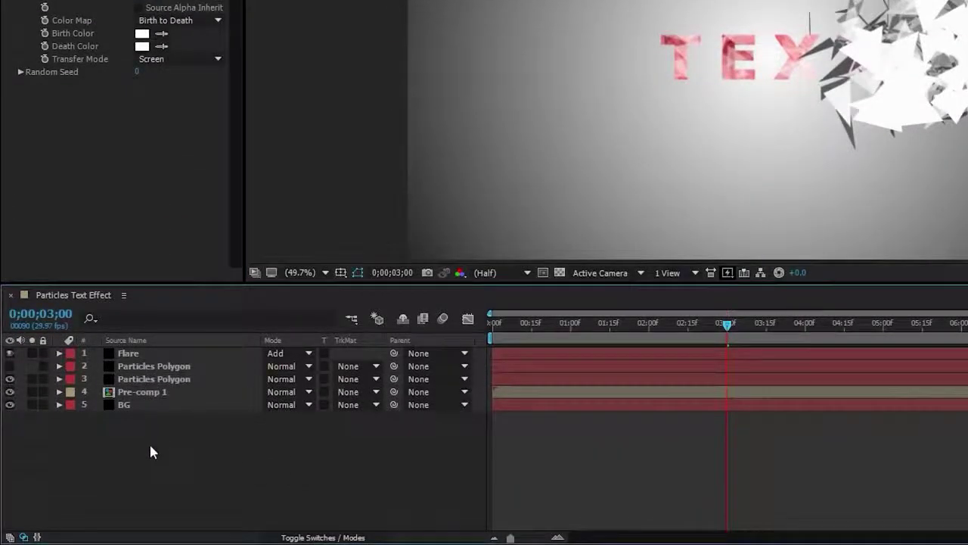
Create a white 1920 x 1080 px solid and move the visible Particles Polygon layer directly below it
right_click(152, 537)
mouse_move(252, 307)
left_click(420, 343)
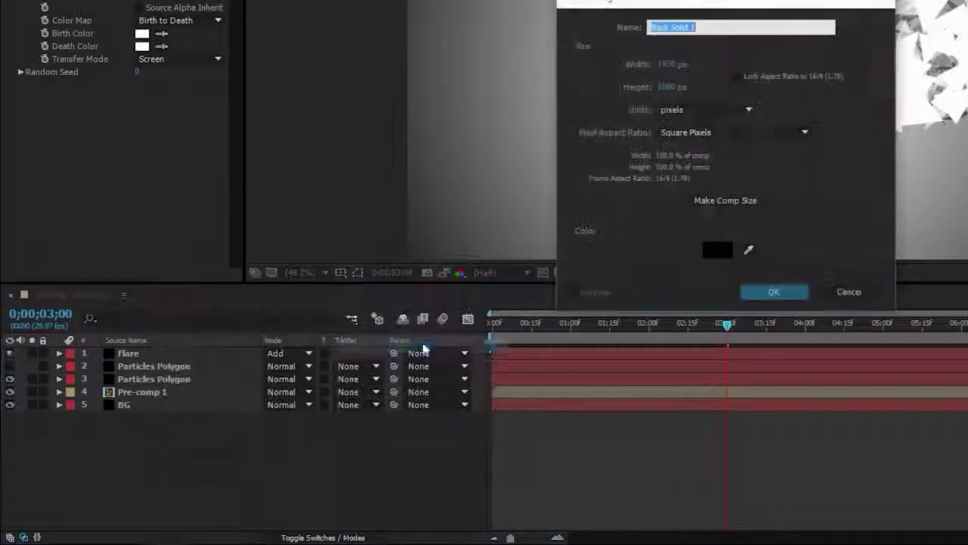
left_click(717, 252)
left_click(832, 188)
left_click(773, 292)
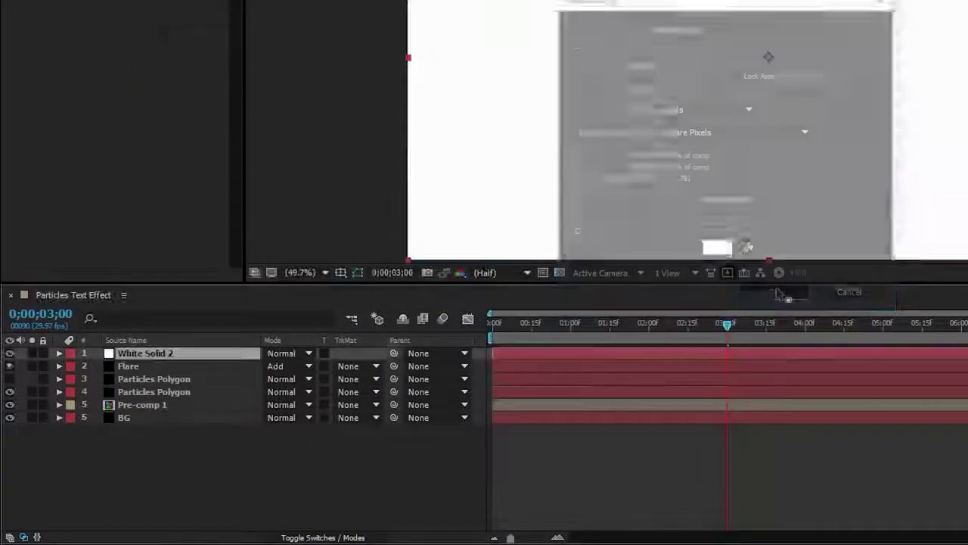
left_click_drag(149, 399, 125, 360)
Apply the Linear Wipe effect to the white solid with a Wipe Angle of -90° and Transition Completion of 99%
left_click(140, 353)
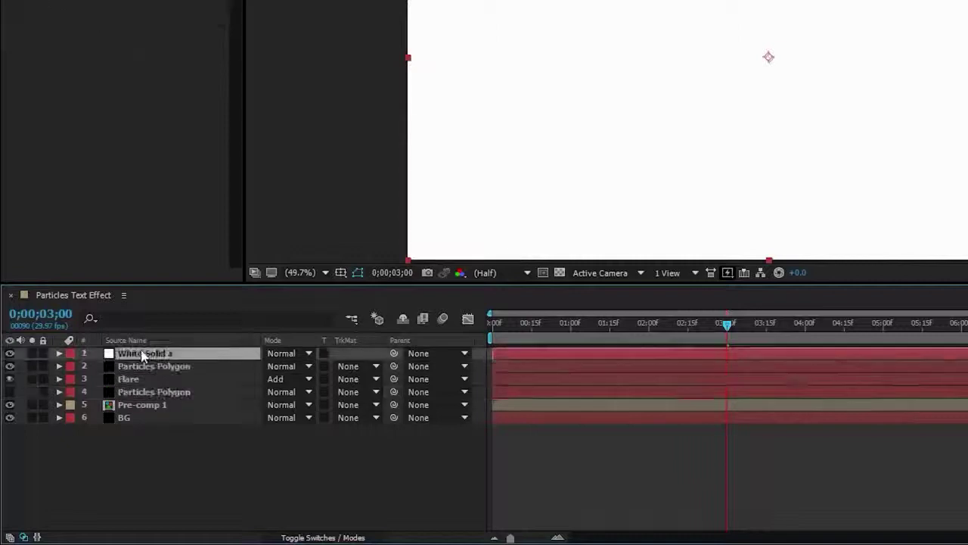
type("curve")
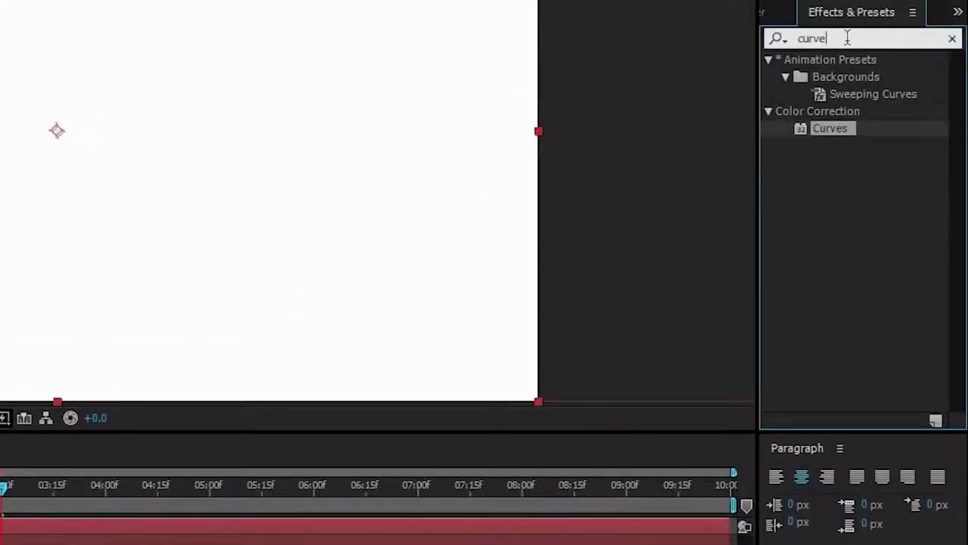
type("linear")
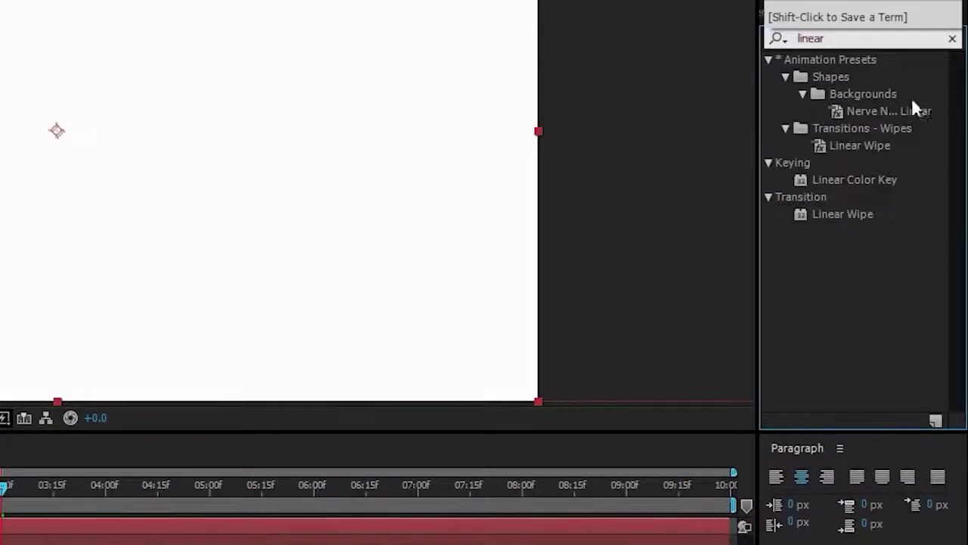
double_click(849, 212)
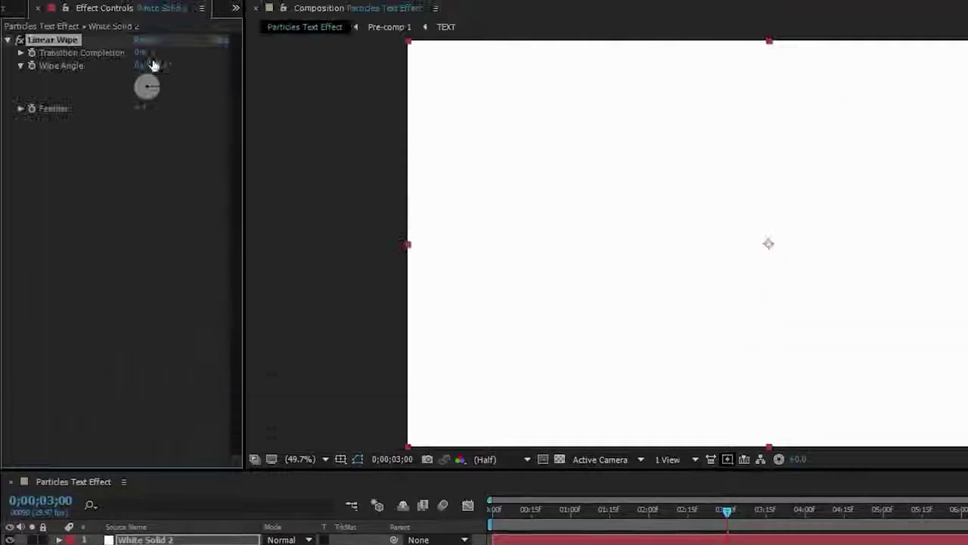
left_click(154, 66)
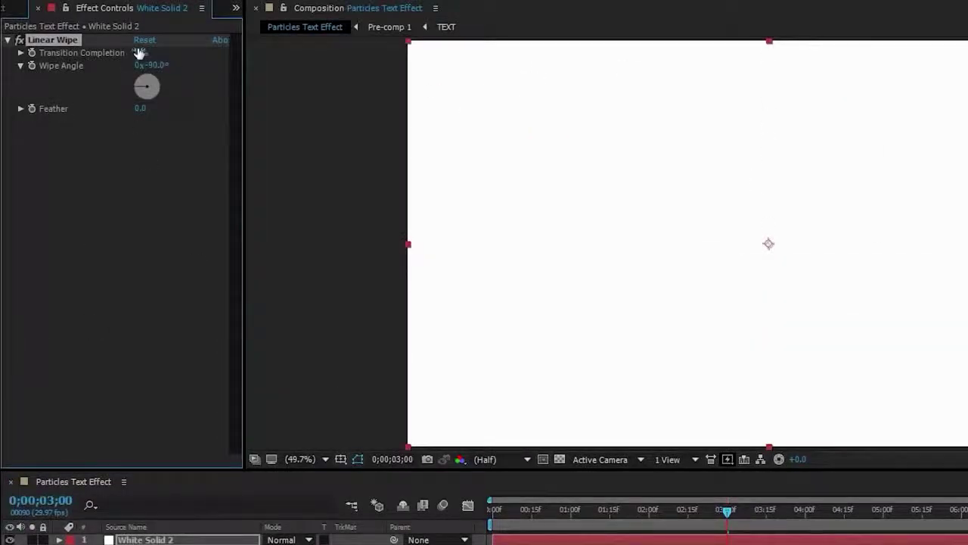
left_click_drag(98, 52, 130, 53)
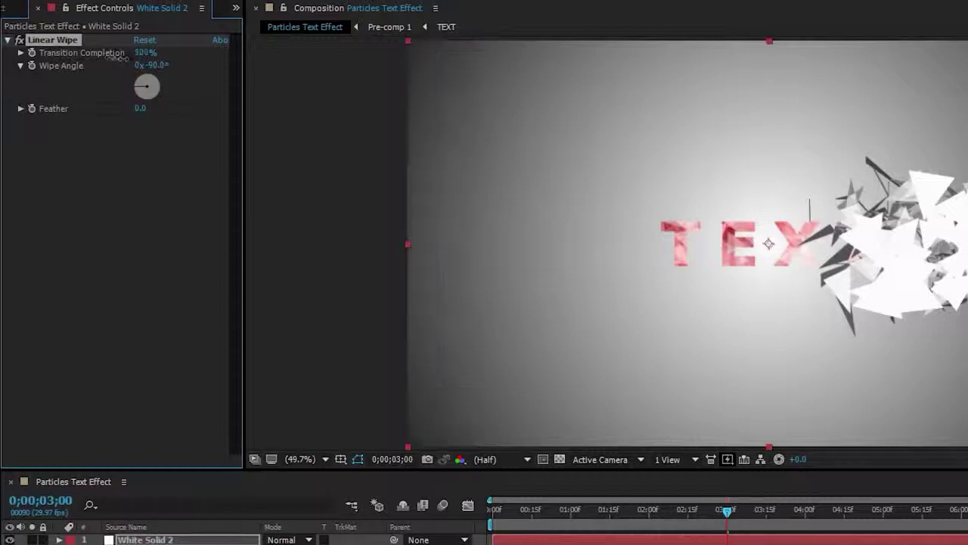
At about 0;00;01;21, set the wipe's Transition Completion to 100% and enable its keyframing
left_click_drag(726, 512, 627, 520)
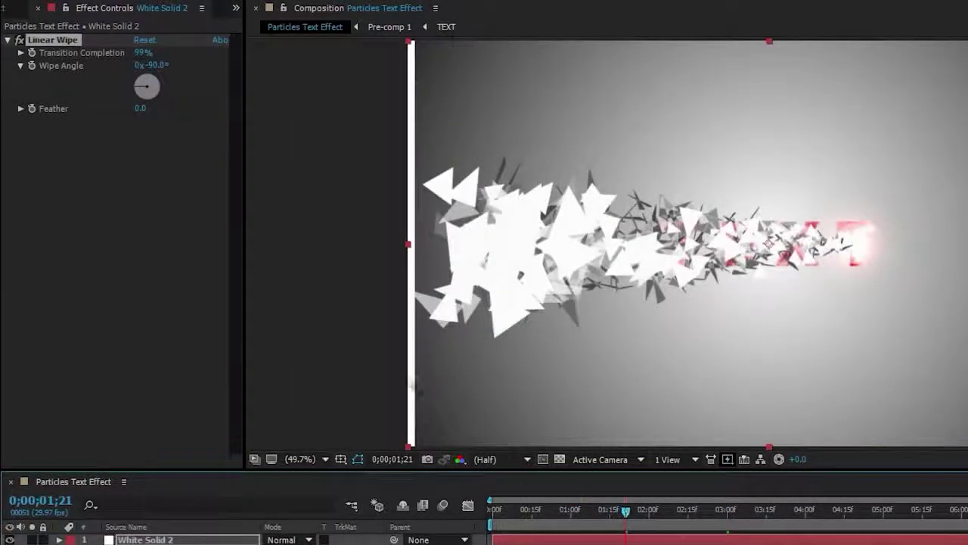
left_click_drag(143, 66, 224, 76)
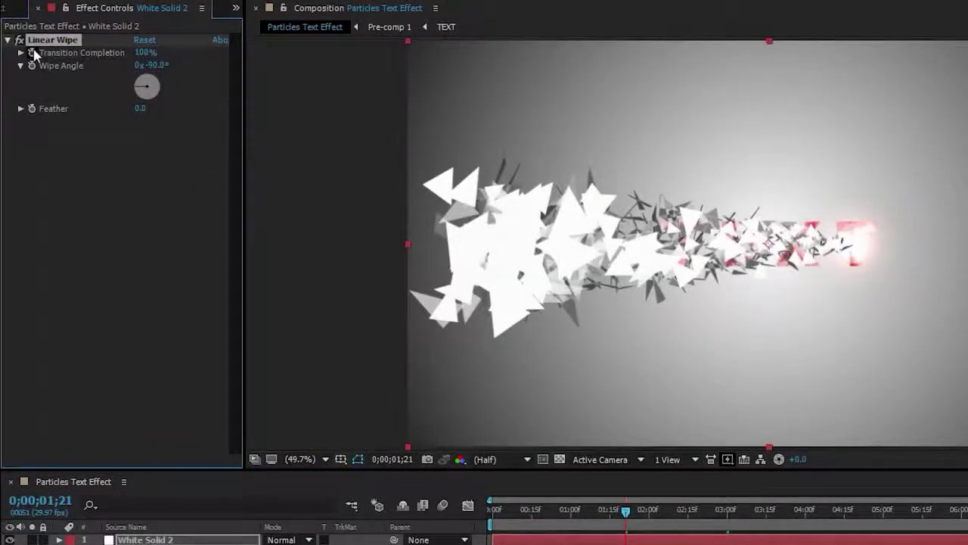
left_click(627, 515)
left_click_drag(626, 515, 798, 539)
left_click(31, 53)
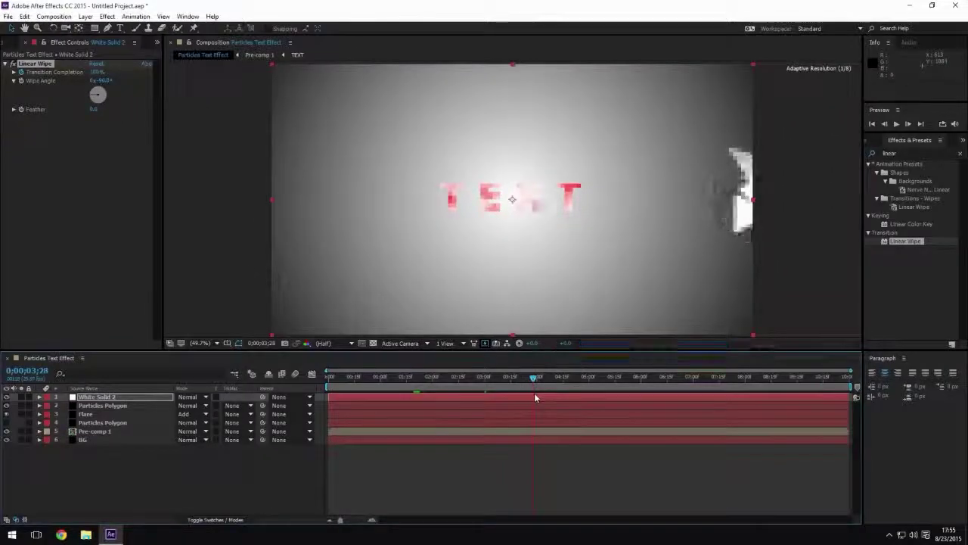
Keyframe Transition Completion at 0% at 0;00;04;00 and set the wipe's Feather to 174 while viewing 0;00;02;02
left_click_drag(535, 397, 538, 396)
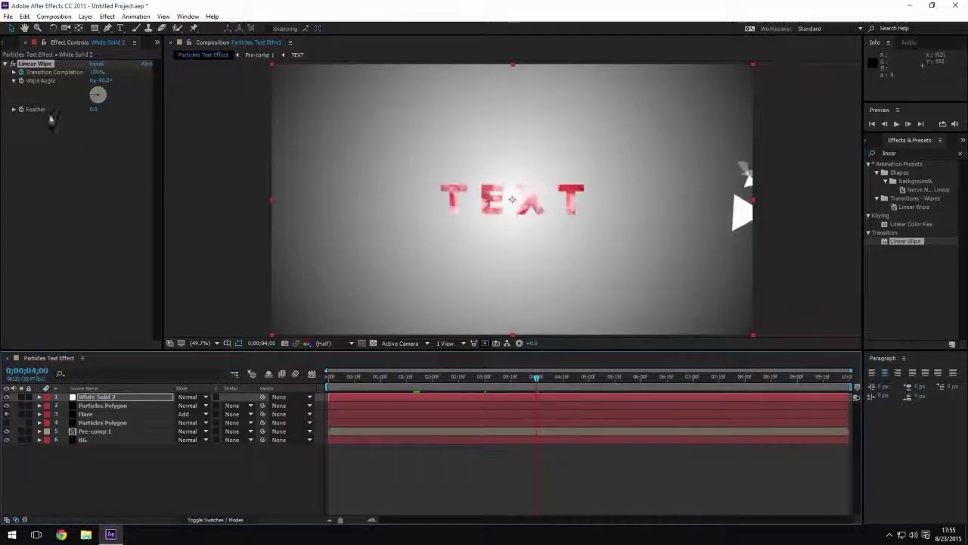
left_click_drag(94, 73, 31, 73)
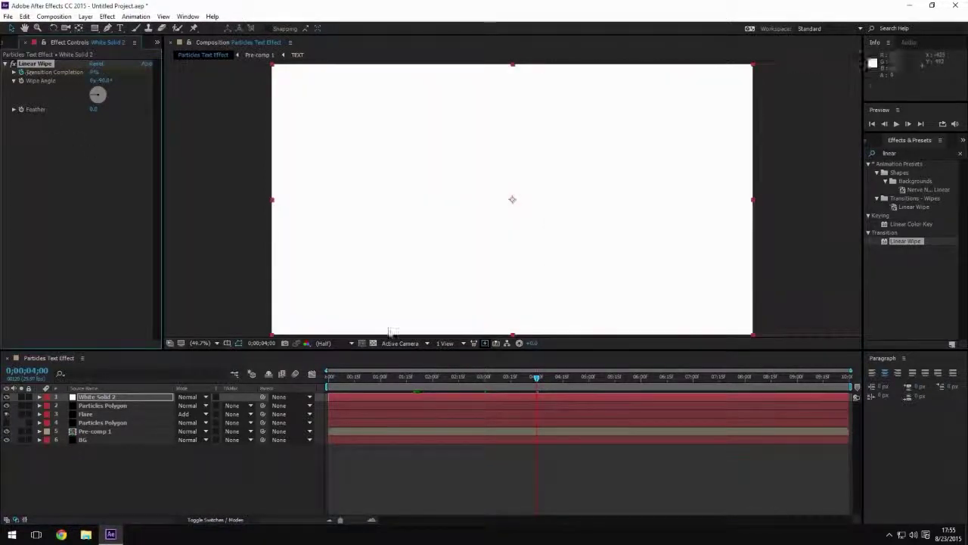
left_click_drag(536, 380, 434, 380)
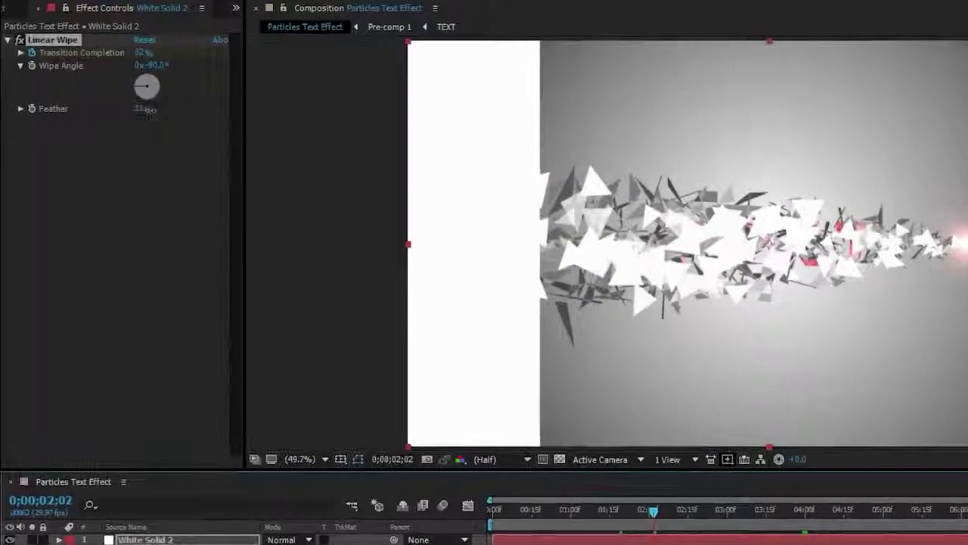
left_click_drag(146, 108, 288, 125)
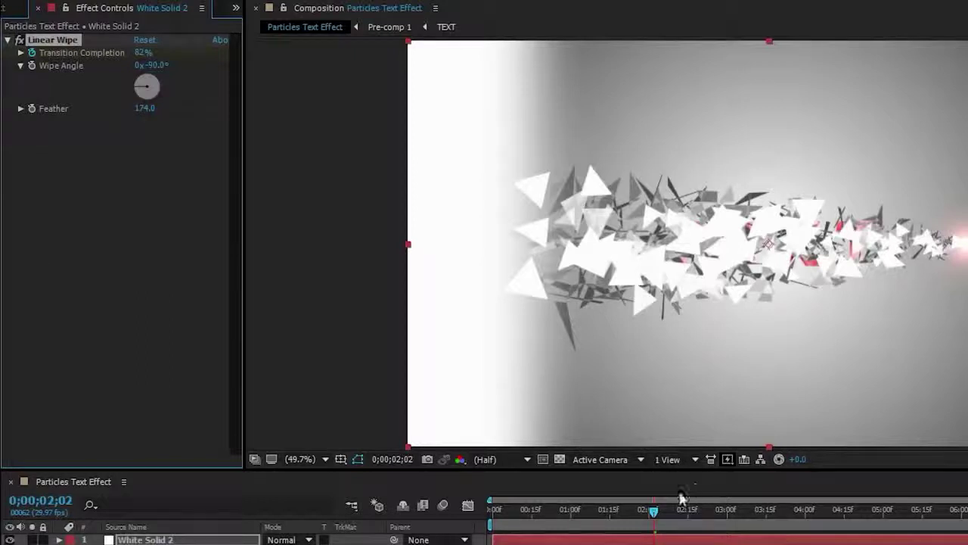
Pre-compose White Solid 2 with the visible Particles Polygon layer and place the new pre-comp directly above Pre-comp 1
left_click_drag(655, 516, 678, 523)
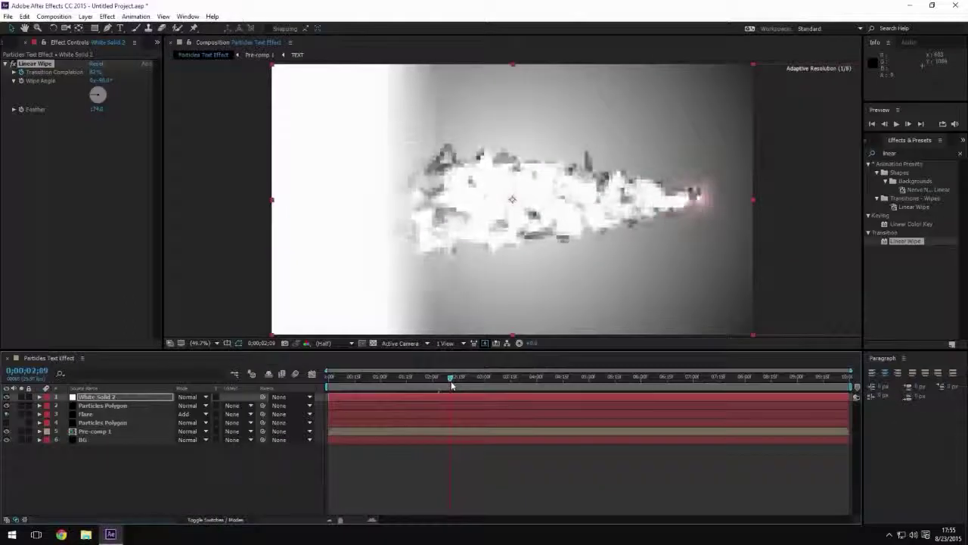
mouse_move(452, 386)
left_mouse_down()
mouse_move(426, 386)
mouse_move(438, 386)
left_mouse_up()
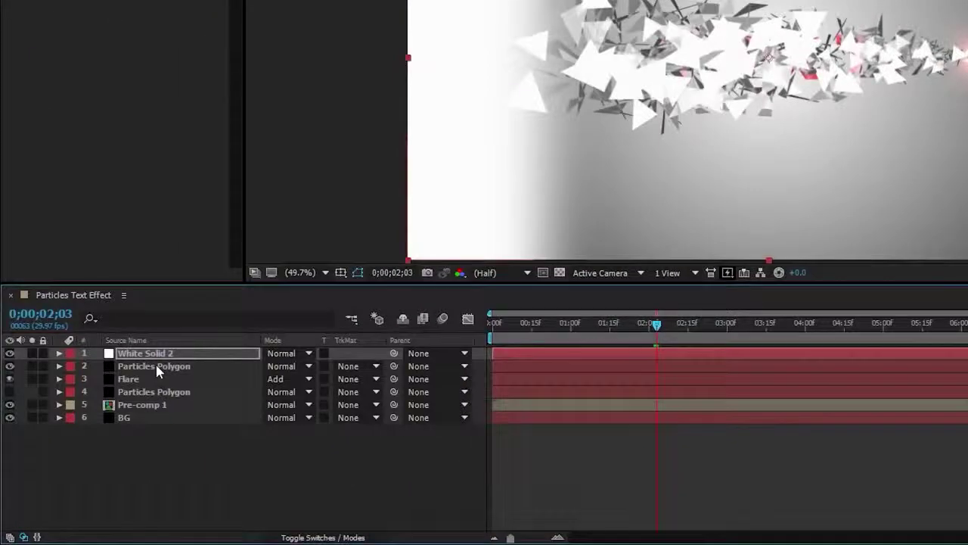
left_click(152, 364, "ctrl")
right_click(153, 366)
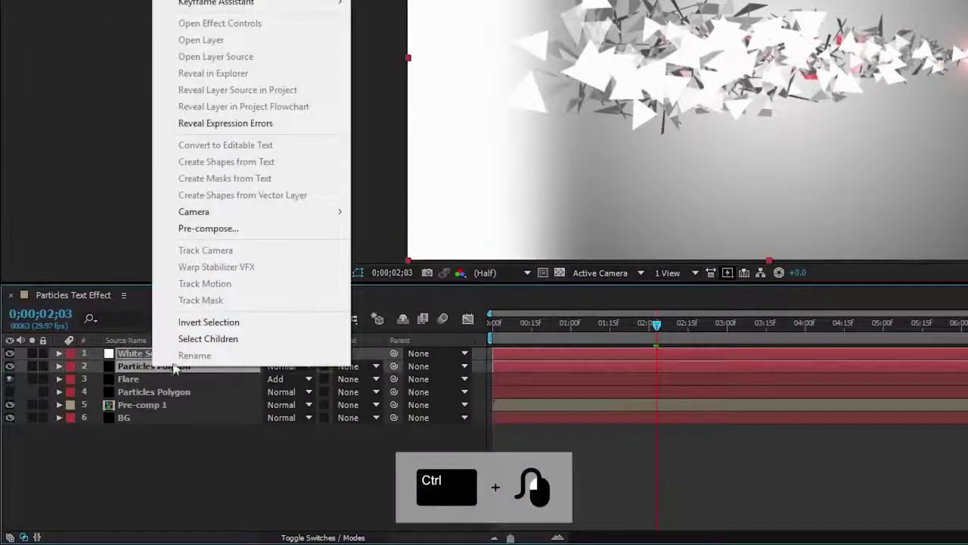
left_click(224, 228)
left_click(744, 253)
left_click_drag(157, 359, 157, 388)
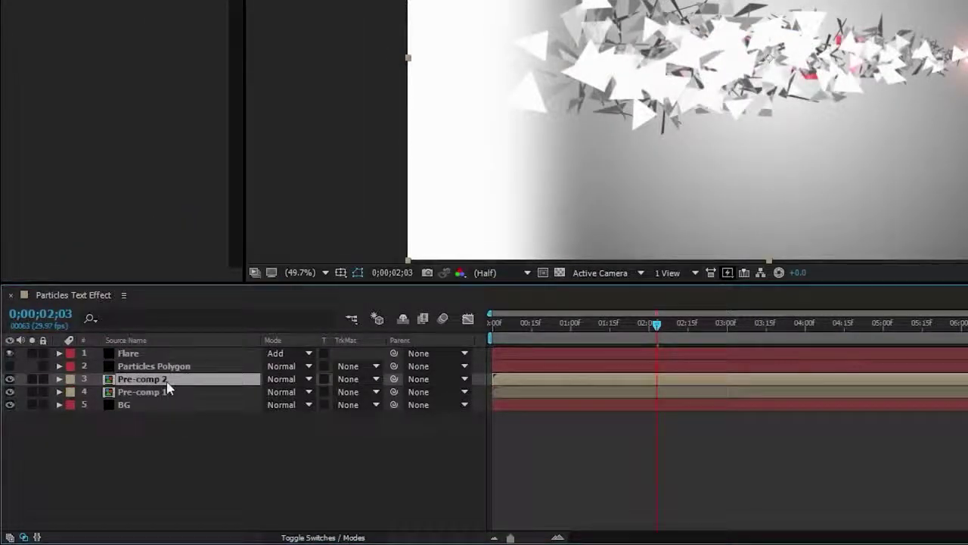
Set Pre-comp 1's track matte to Luma Matte "Pre-comp 2" and unhide the remaining Particles Polygon layer to check the text reveal
left_click(342, 392)
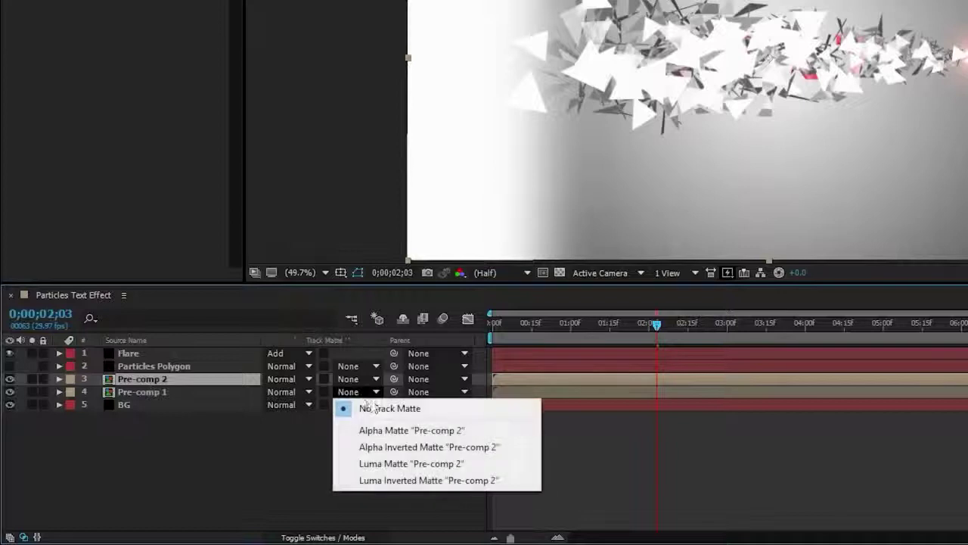
left_click(416, 464)
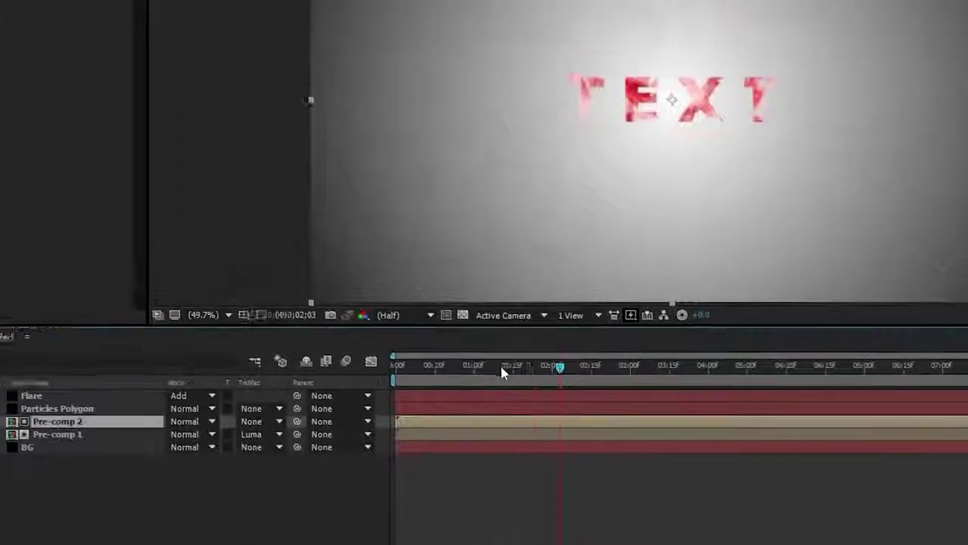
left_click_drag(631, 323, 683, 338)
left_click_drag(441, 444, 384, 435)
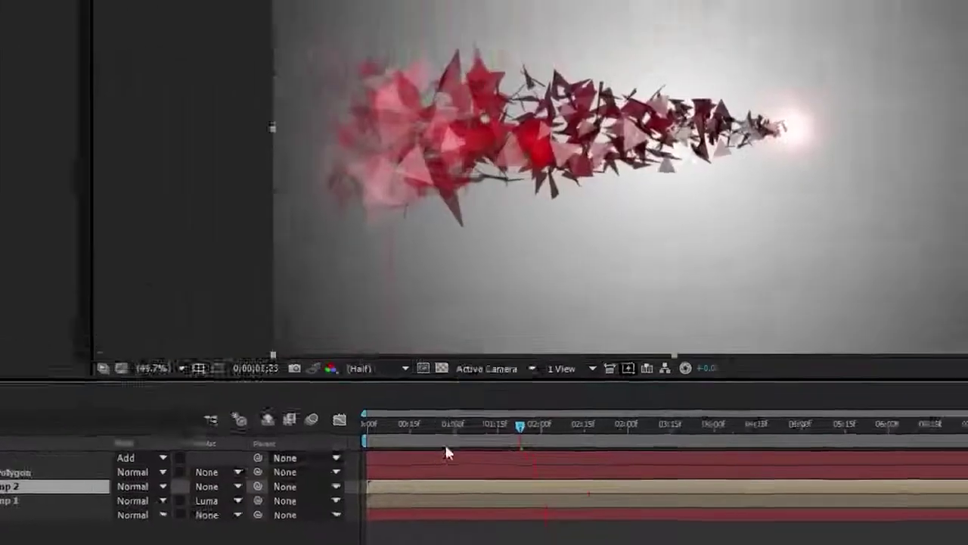
left_click_drag(445, 452, 541, 439)
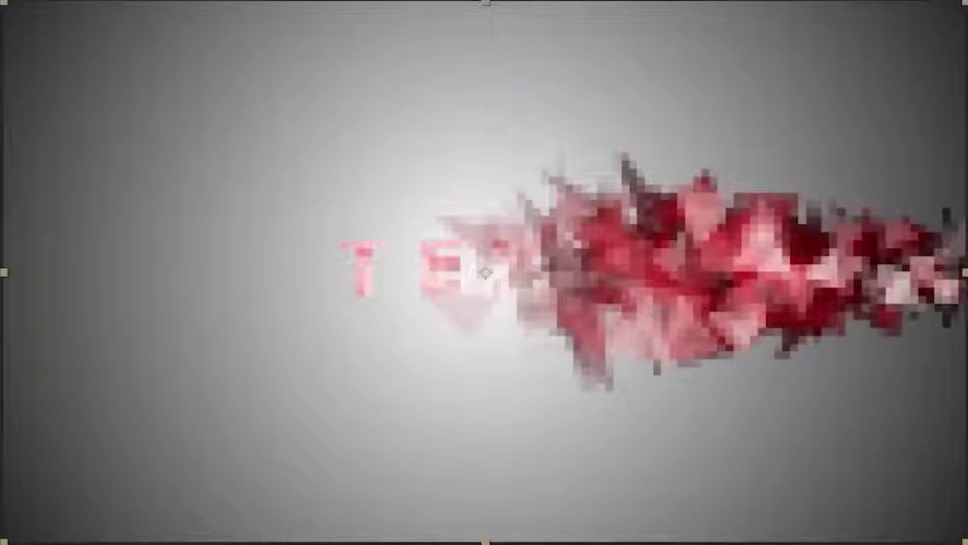